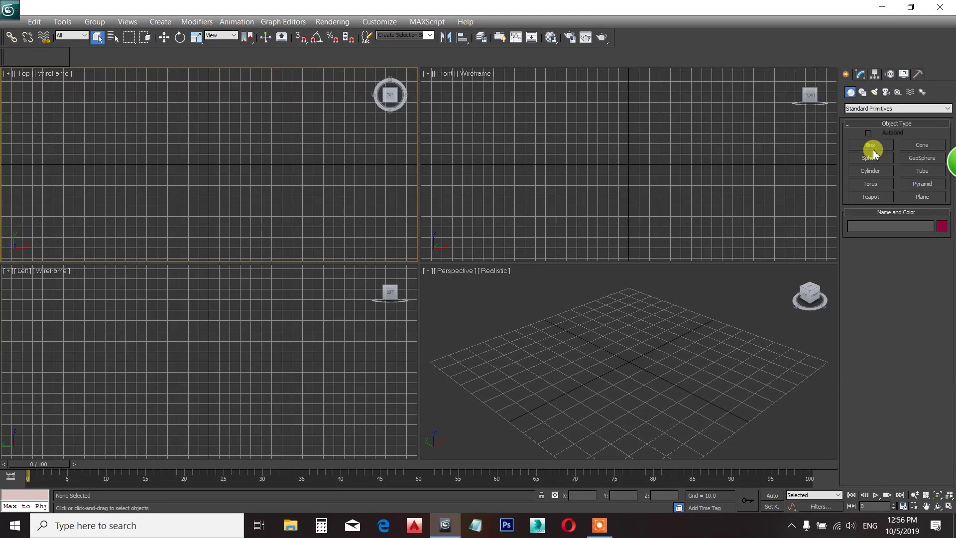
# Create a box in the Perspective view about 60.8 long, 112.9 wide and 16.3 high
pyautogui.click(871, 147)
pyautogui.moveTo(483, 395); pyautogui.dragTo(739, 355)
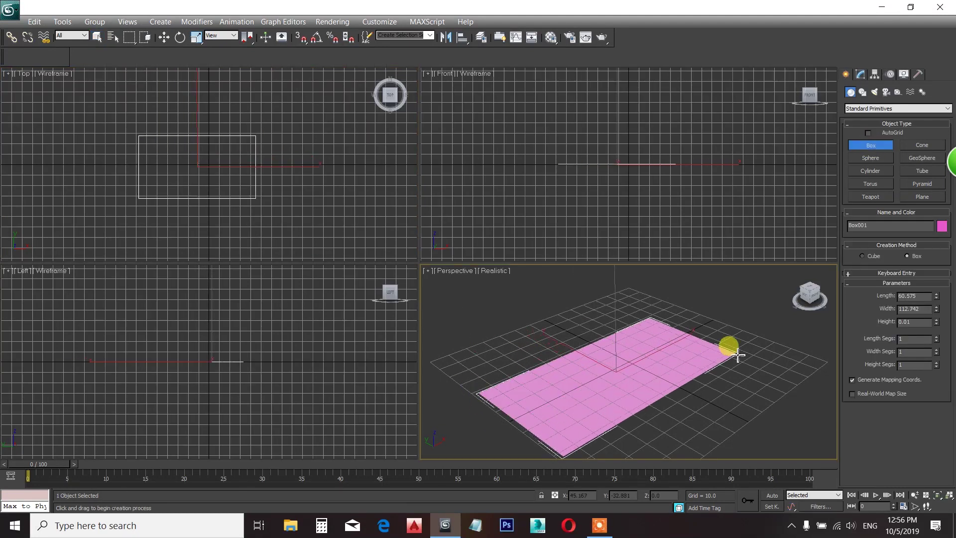
pyautogui.click(740, 319)
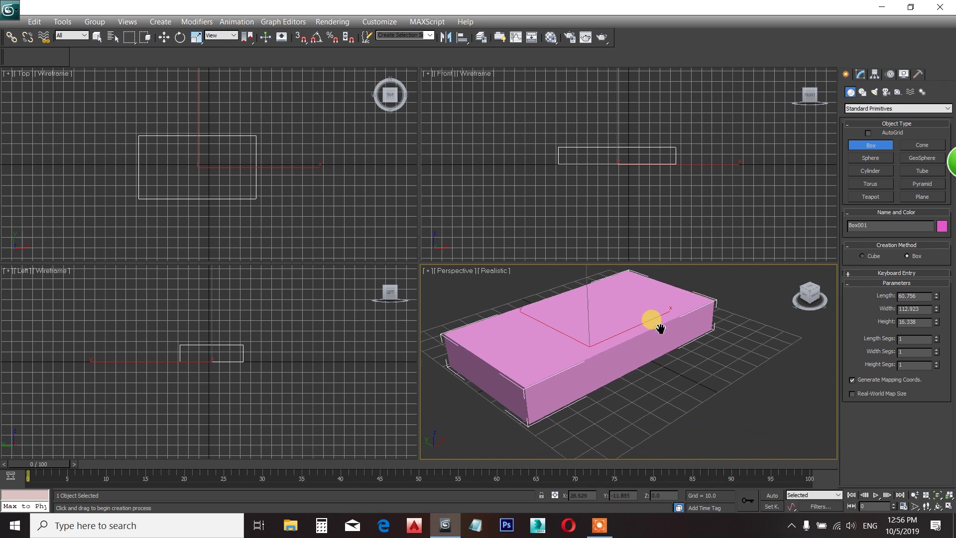
# Display edged faces and set the box's length, width and height segments to 3 each
pyautogui.hotkey('alt', 'w')
pyautogui.press('F4')
pyautogui.click(861, 74)
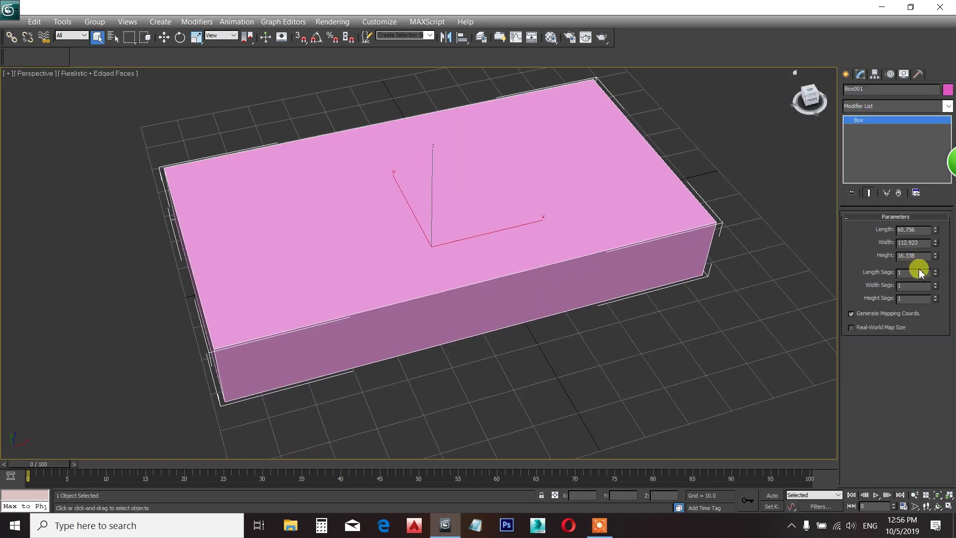
pyautogui.click(937, 271)
pyautogui.click(936, 271)
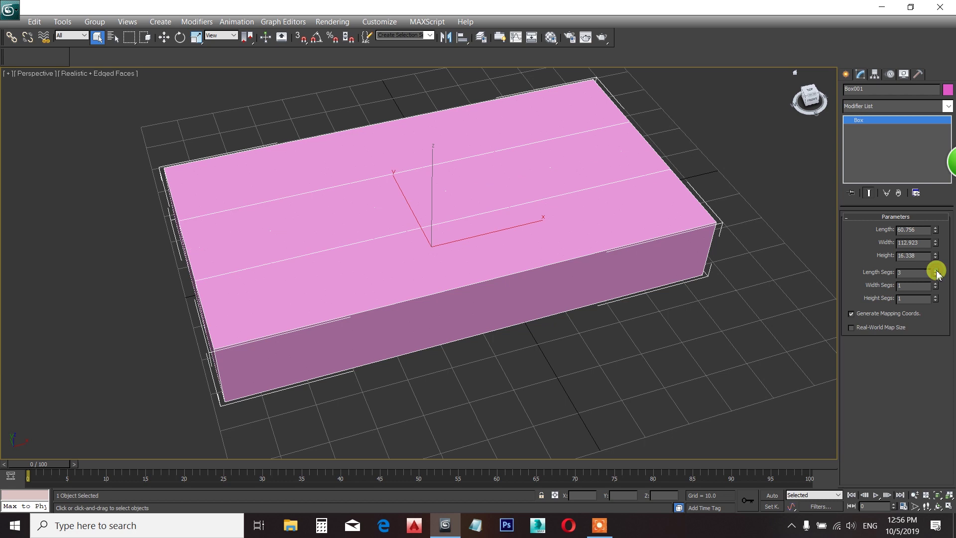
pyautogui.click(935, 296)
pyautogui.click(936, 296)
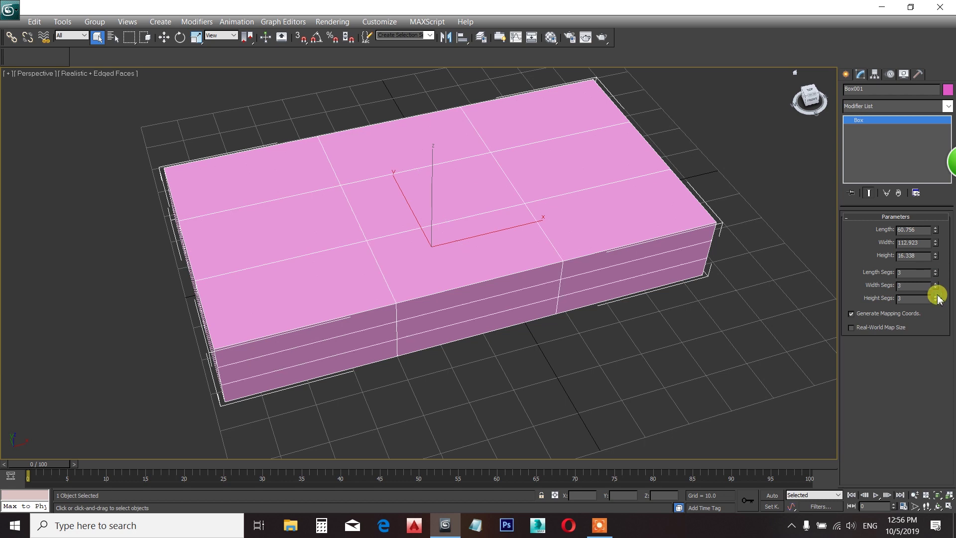
# Convert the box to an Editable Poly
pyautogui.rightClick(407, 276)
pyautogui.moveTo(433, 388)
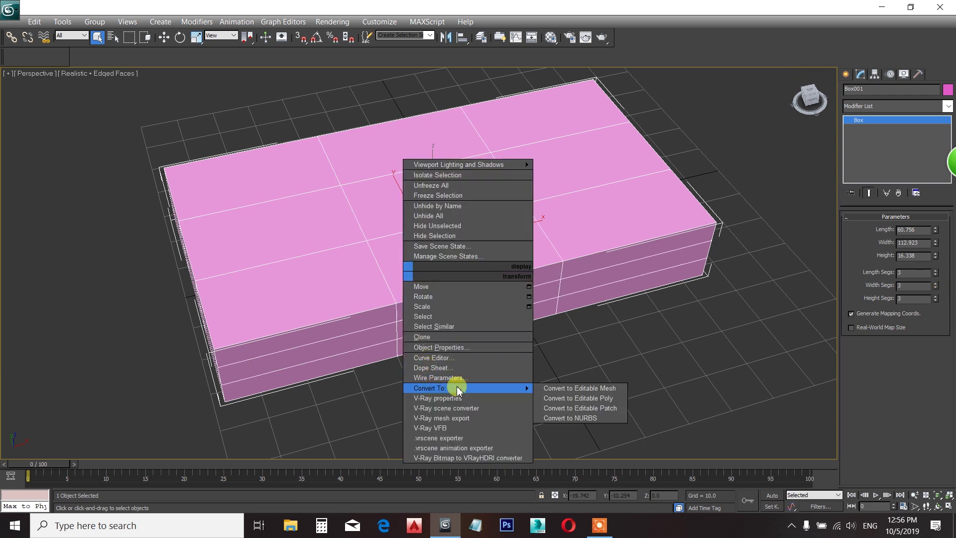
pyautogui.click(586, 402)
pyautogui.moveTo(454, 307); pyautogui.dragTo(423, 309, button='middle')
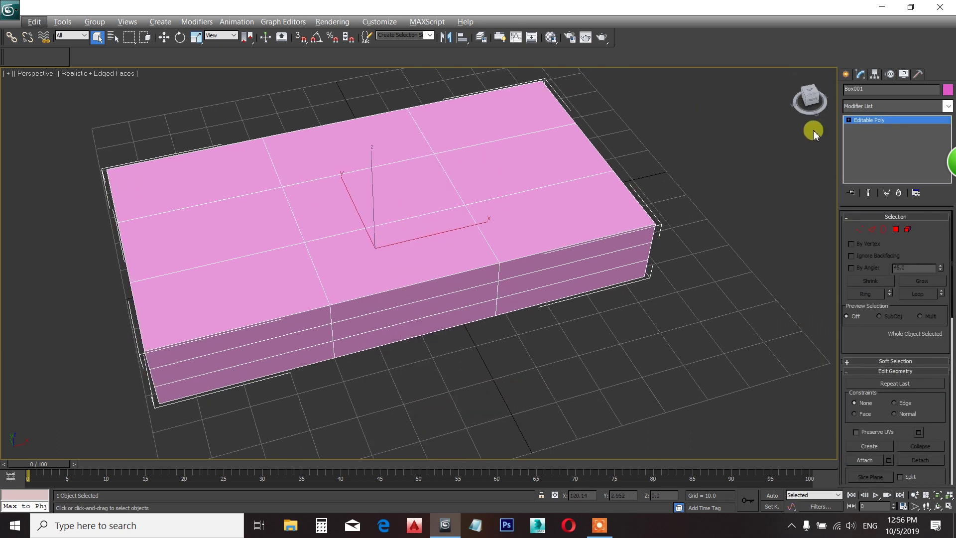
# Scale the box's inner vertex rows outward so they sit close to its ends and long sides
pyautogui.press('1')
pyautogui.keyDown('alt'); pyautogui.moveTo(545, 188); pyautogui.dragTo(816, 130, button='middle'); pyautogui.keyUp('alt')
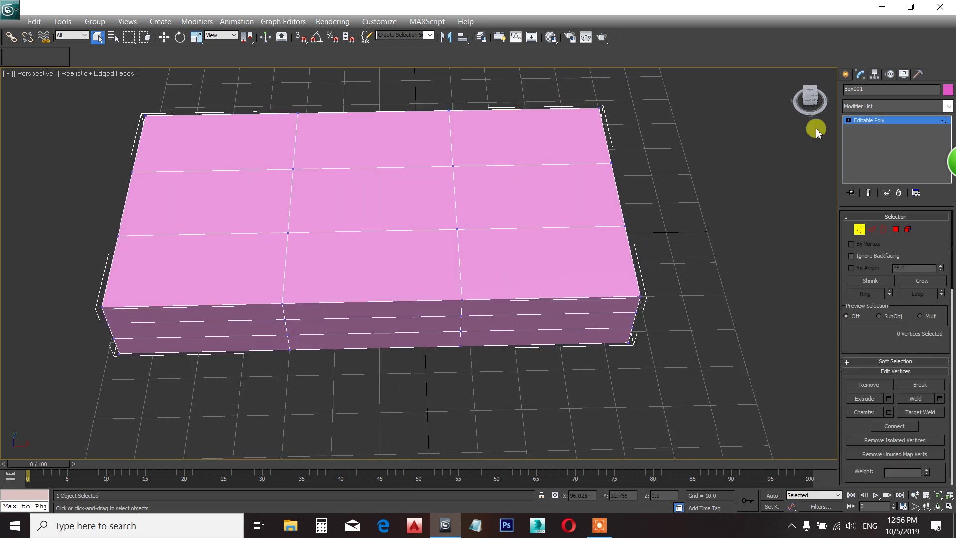
pyautogui.click(848, 120)
pyautogui.click(863, 130)
pyautogui.moveTo(651, 180); pyautogui.dragTo(651, 185, button='middle')
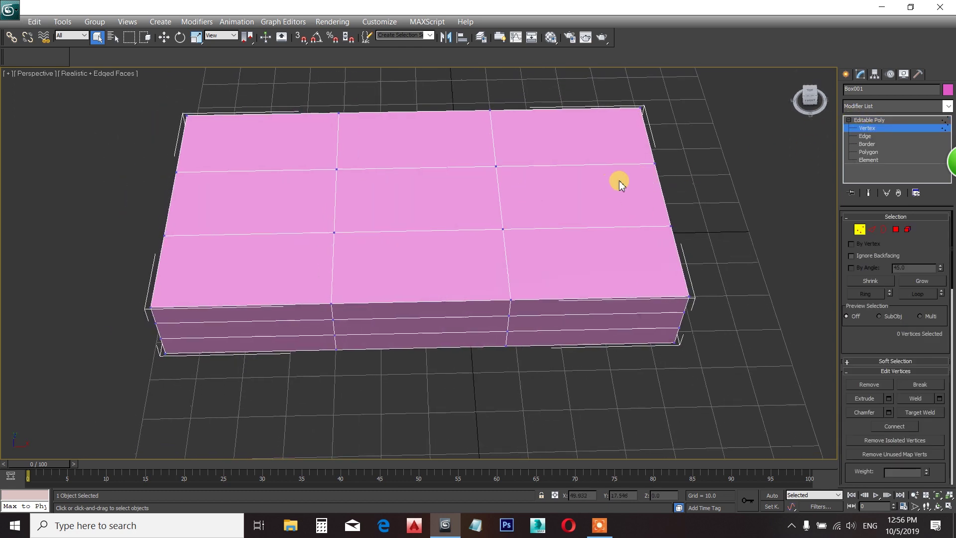
pyautogui.moveTo(531, 420); pyautogui.dragTo(532, 421)
pyautogui.press('r')
pyautogui.moveTo(299, 226); pyautogui.dragTo(243, 225)
pyautogui.keyDown('alt'); pyautogui.moveTo(297, 254); pyautogui.dragTo(384, 228, button='middle'); pyautogui.keyUp('alt')
pyautogui.moveTo(470, 335); pyautogui.dragTo(492, 437)
pyautogui.keyDown('alt'); pyautogui.moveTo(323, 236); pyautogui.dragTo(468, 308, button='middle'); pyautogui.keyUp('alt')
# In the wireframe Front view, scale the two middle-height vertex rows vertically so they sit near the box's upper and lower faces
pyautogui.press('f')
pyautogui.press('z')
pyautogui.press('F3')
pyautogui.press('g')
pyautogui.scroll(-3, 467, 306)
pyautogui.moveTo(416, 153); pyautogui.dragTo(448, 108)
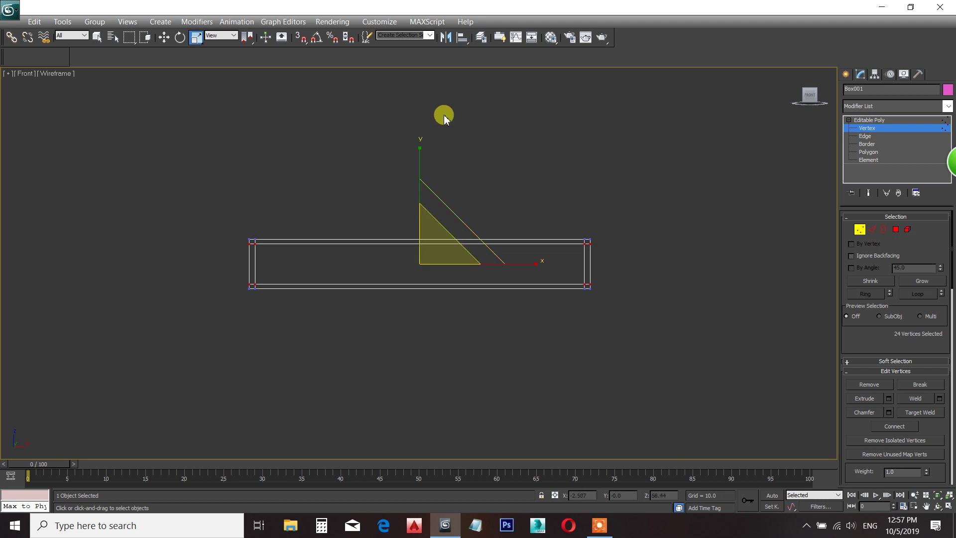
# In the wireframe Top view, cut the box crosswise near its left end with QuickSlice
pyautogui.press('p')
pyautogui.moveTo(455, 239)
pyautogui.keyDown('alt'); pyautogui.mouseDown(button='middle')
pyautogui.moveTo(488, 300)
pyautogui.moveTo(475, 347)
pyautogui.moveTo(655, 310)
pyautogui.moveTo(784, 306)
pyautogui.moveTo(836, 316)
pyautogui.moveTo(828, 331)
pyautogui.moveTo(675, 345)
pyautogui.moveTo(643, 314)
pyautogui.mouseUp(button='middle'); pyautogui.keyUp('alt')
pyautogui.press('F3')
pyautogui.press('t')
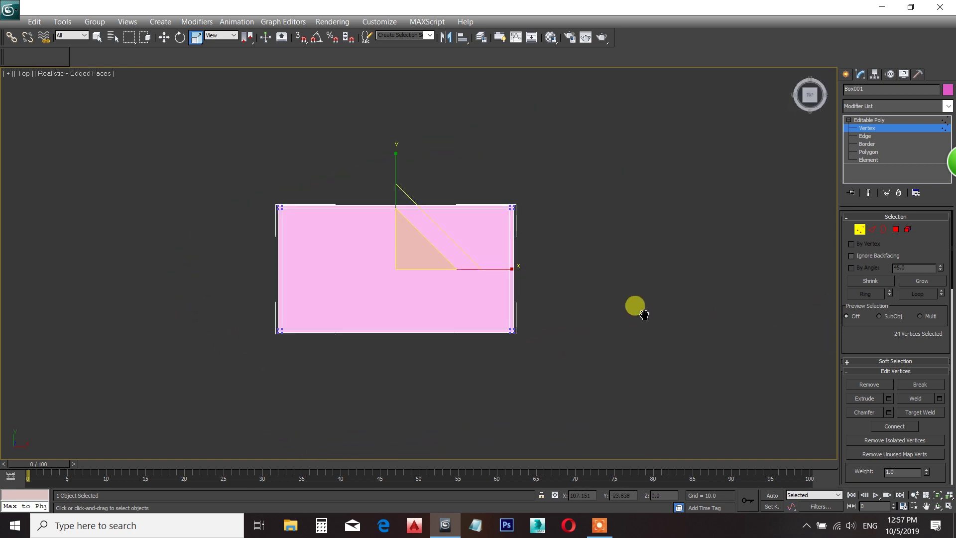
pyautogui.press('z')
pyautogui.press('F3')
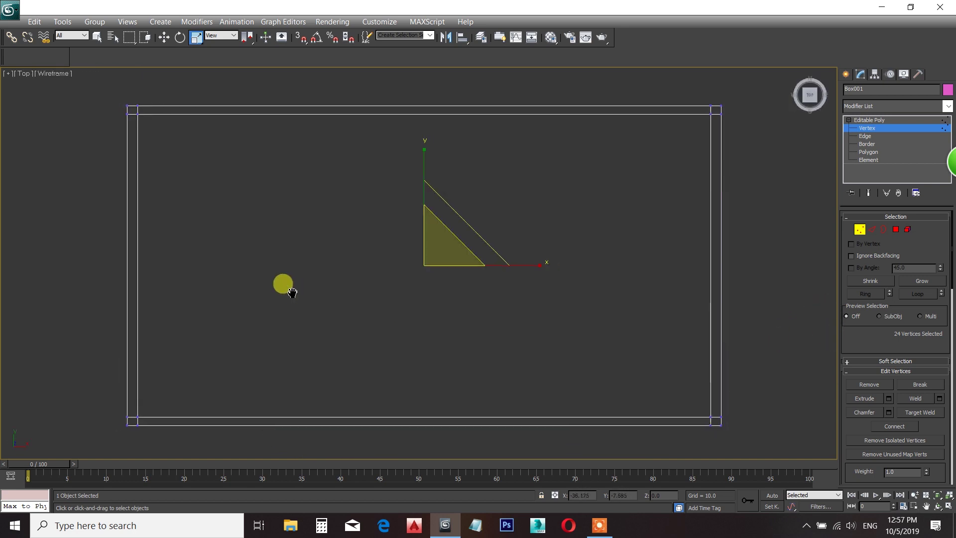
pyautogui.scroll(-2, 284, 284)
pyautogui.rightClick(289, 292)
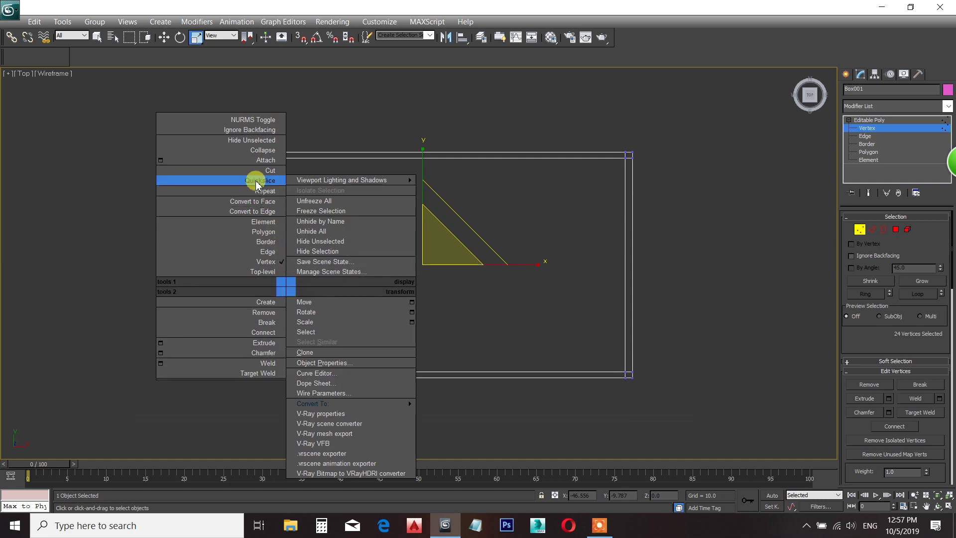
pyautogui.click(236, 186)
pyautogui.click(277, 164)
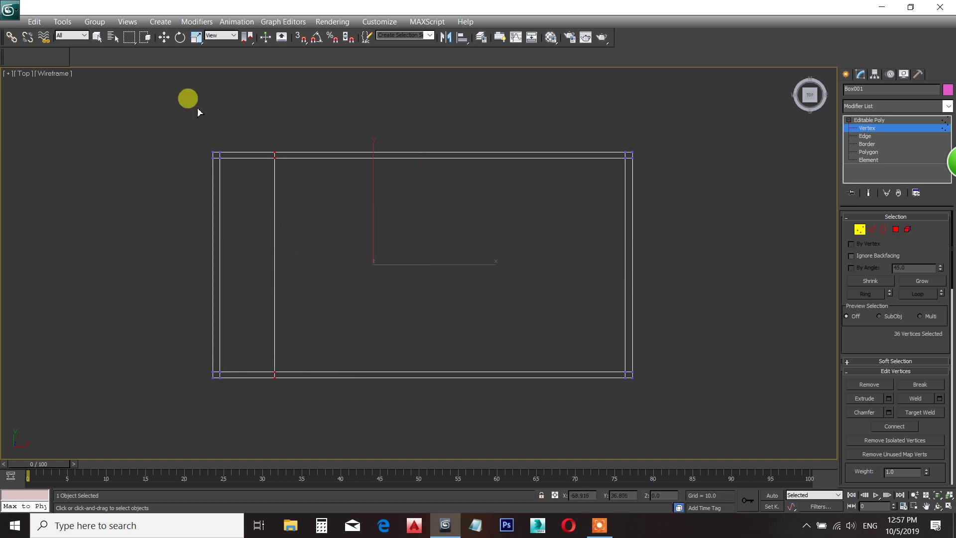
# Shift the crosswise cut's vertices slightly inward and move the front line of the two lengthwise cuts near the back slightly forward
pyautogui.click(169, 36)
pyautogui.moveTo(260, 141); pyautogui.dragTo(341, 452)
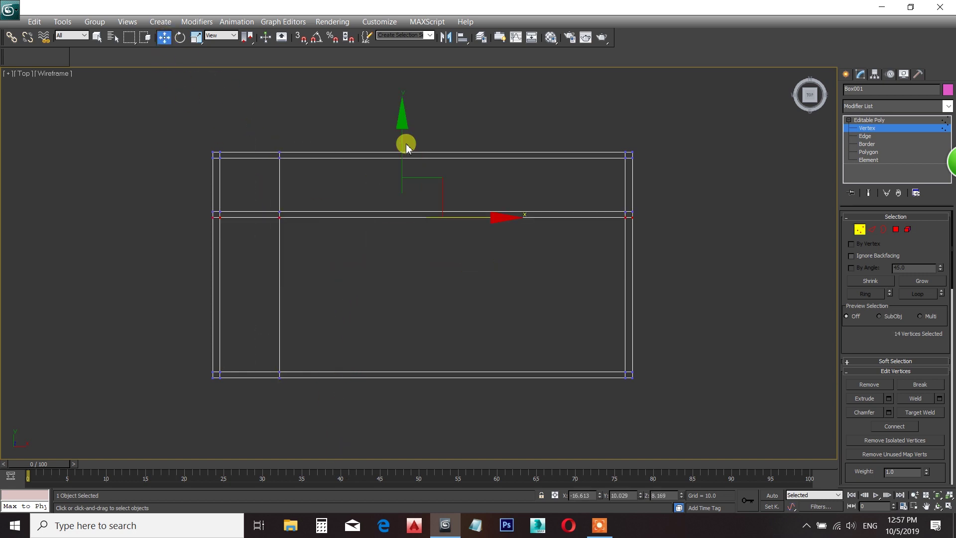
pyautogui.moveTo(403, 143); pyautogui.dragTo(399, 147)
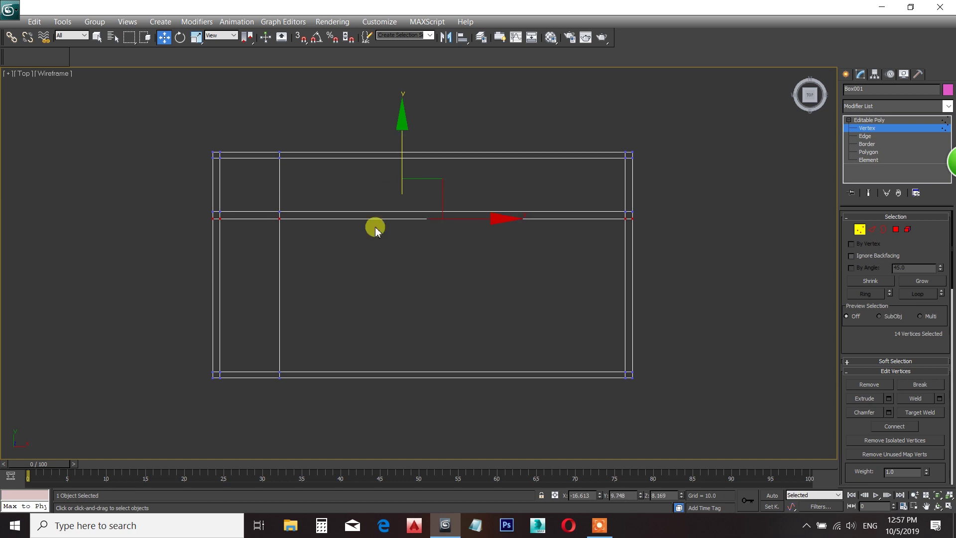
# QuickSlice a second crosswise cut just outside the first one, forming a narrow strip near the left end
pyautogui.rightClick(262, 278)
pyautogui.click(243, 194)
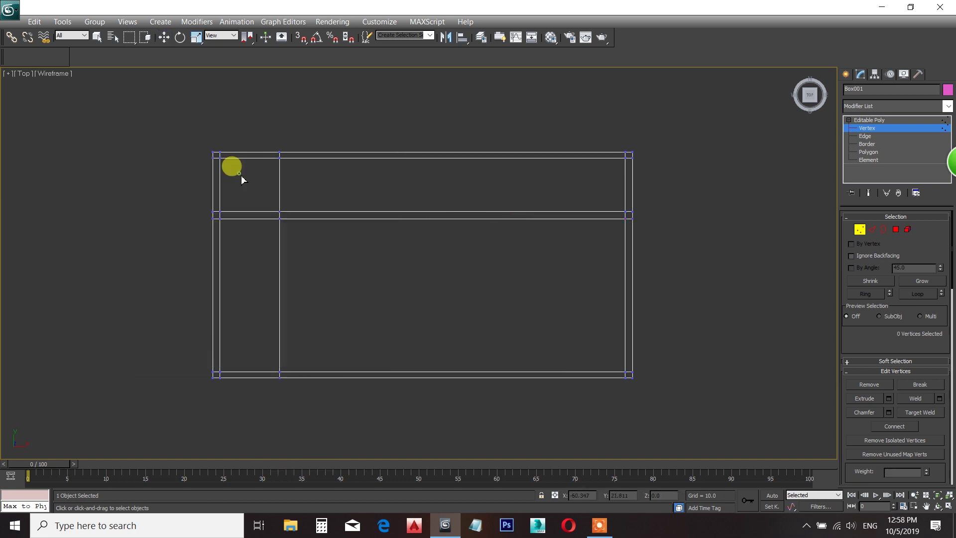
pyautogui.click(274, 157)
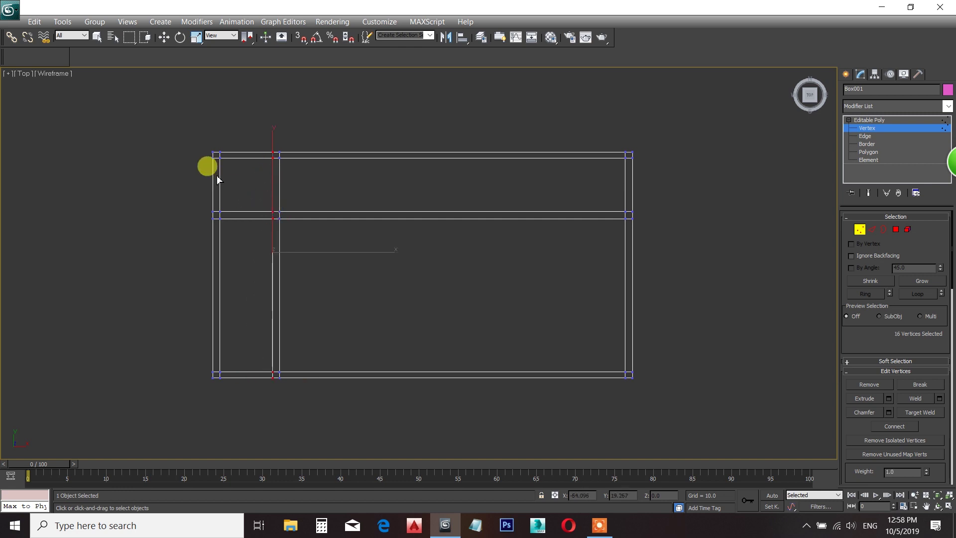
pyautogui.click(165, 41)
pyautogui.click(540, 223)
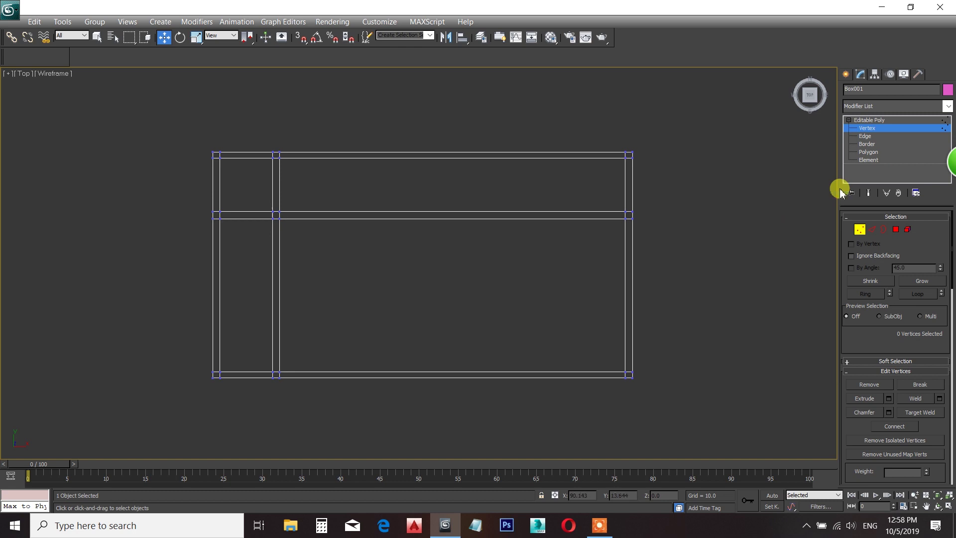
# Extrude the L-shaped band of upper polygons along the back and left end up to a height of about 42.5
pyautogui.click(887, 160)
pyautogui.press('p')
pyautogui.press('F3')
pyautogui.moveTo(544, 262)
pyautogui.keyDown('alt'); pyautogui.mouseDown(button='middle')
pyautogui.moveTo(556, 222)
pyautogui.moveTo(563, 230)
pyautogui.moveTo(554, 235)
pyautogui.mouseUp(button='middle'); pyautogui.keyUp('alt')
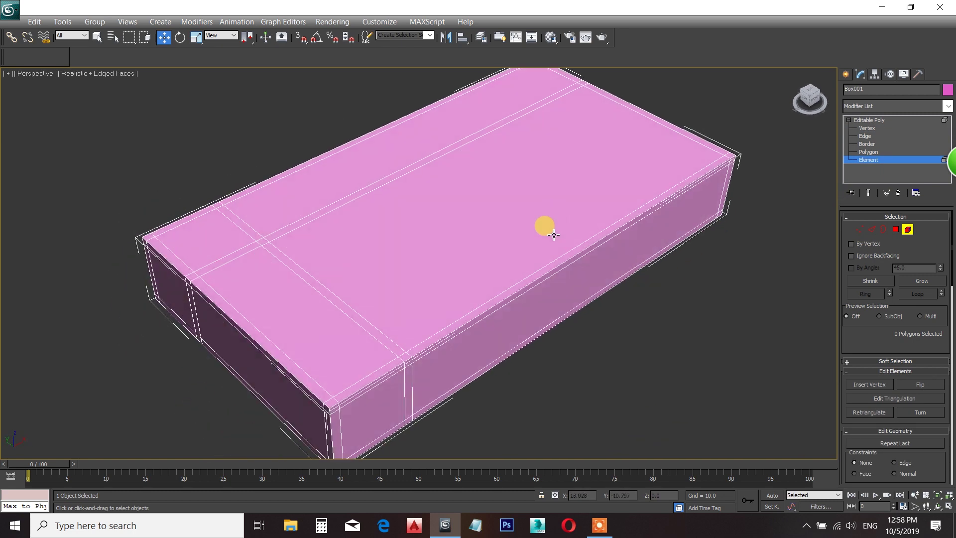
pyautogui.press('4')
pyautogui.moveTo(366, 379)
pyautogui.mouseDown()
pyautogui.moveTo(405, 355)
pyautogui.moveTo(334, 400)
pyautogui.moveTo(212, 294)
pyautogui.moveTo(181, 252)
pyautogui.moveTo(146, 240)
pyautogui.moveTo(184, 233)
pyautogui.moveTo(218, 206)
pyautogui.moveTo(225, 256)
pyautogui.moveTo(276, 247)
pyautogui.moveTo(239, 200)
pyautogui.mouseUp()
pyautogui.keyDown('ctrl'); pyautogui.click(241, 196); pyautogui.keyUp('ctrl')
pyautogui.keyDown('ctrl'); pyautogui.click(287, 204); pyautogui.keyUp('ctrl')
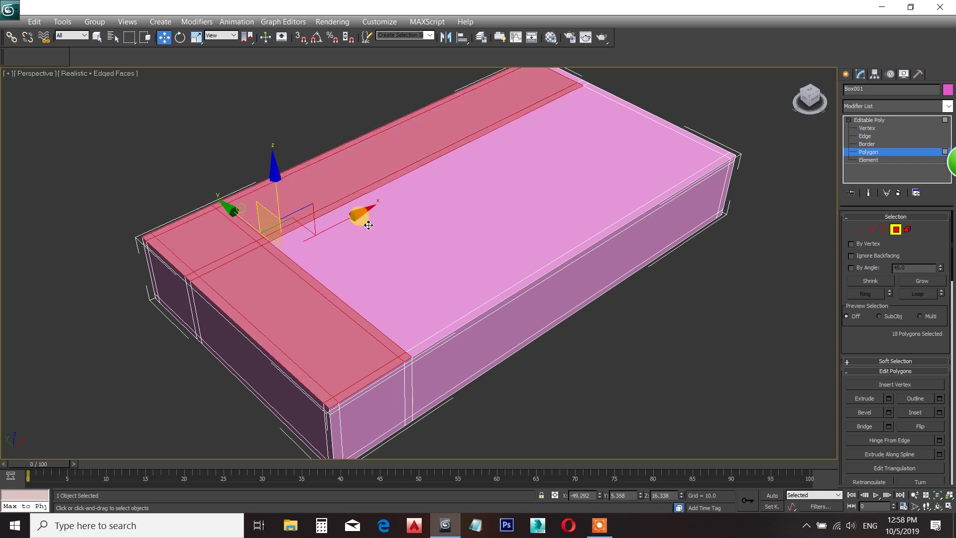
pyautogui.moveTo(433, 221); pyautogui.dragTo(292, 354, button='middle')
pyautogui.keyDown('ctrl'); pyautogui.click(408, 181); pyautogui.keyUp('ctrl')
pyautogui.keyDown('ctrl'); pyautogui.click(429, 194); pyautogui.keyUp('ctrl')
pyautogui.keyDown('ctrl'); pyautogui.click(451, 207); pyautogui.keyUp('ctrl')
pyautogui.scroll(-1, 414, 273)
pyautogui.moveTo(415, 273); pyautogui.dragTo(531, 185, button='middle')
pyautogui.scroll(1, 469, 269)
pyautogui.moveTo(866, 350); pyautogui.dragTo(860, 235)
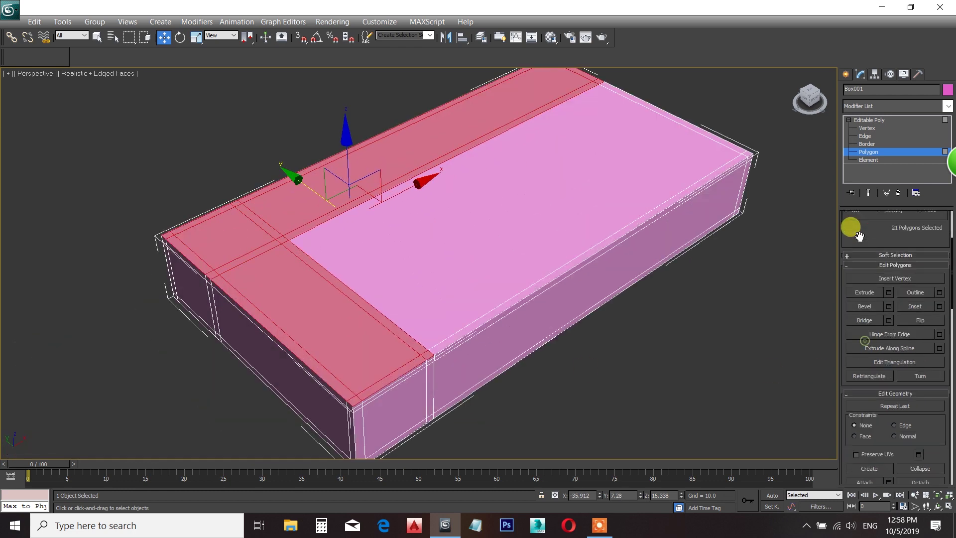
pyautogui.click(867, 294)
pyautogui.moveTo(376, 335); pyautogui.dragTo(347, 217)
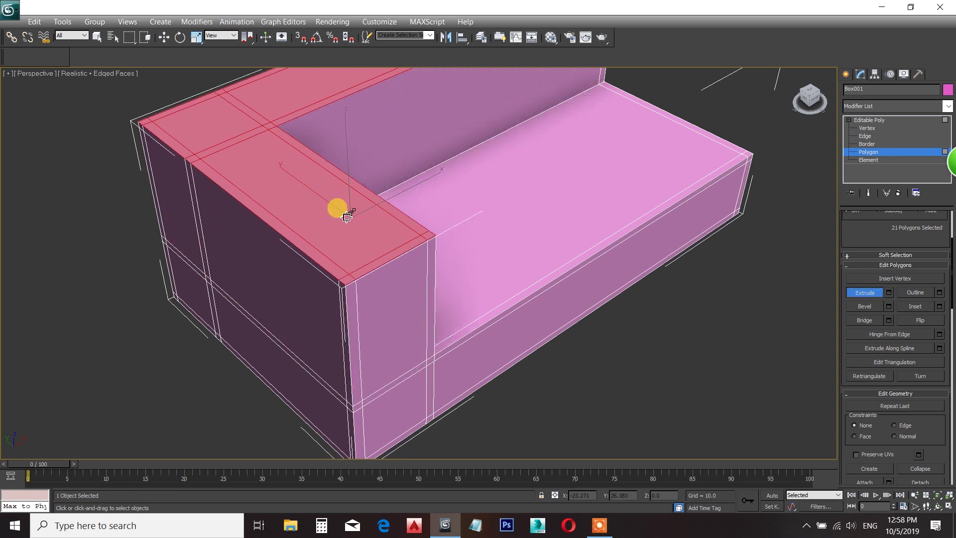
pyautogui.scroll(-3, 316, 252)
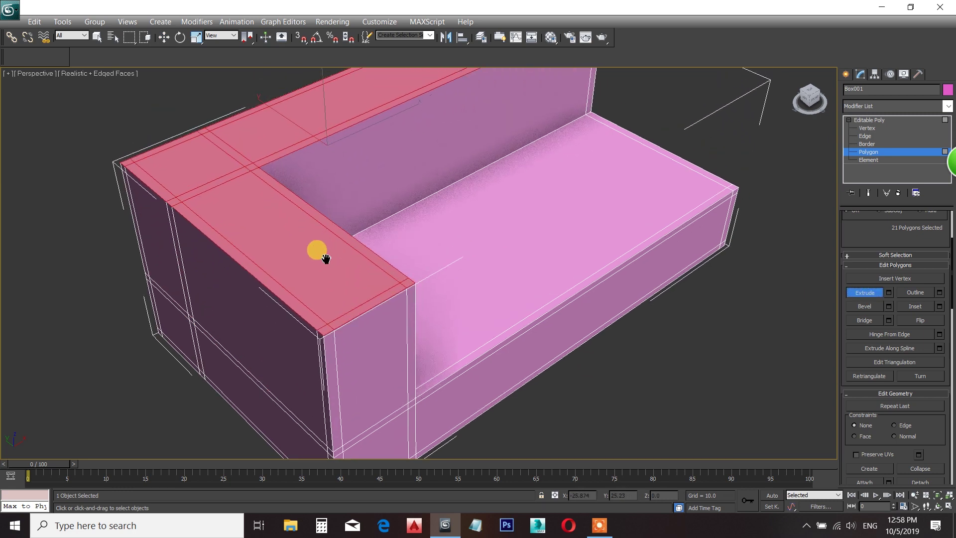
pyautogui.moveTo(321, 254); pyautogui.dragTo(317, 269)
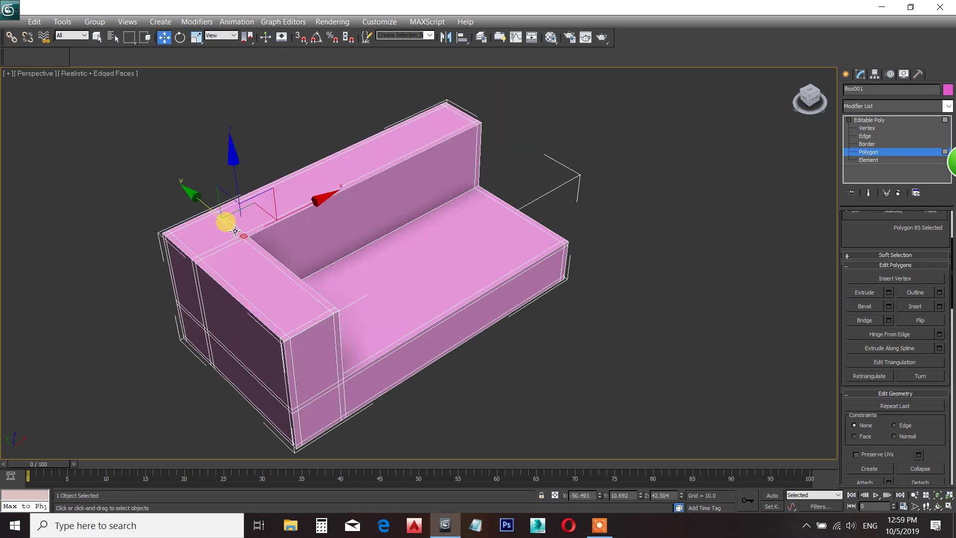
# Extrude the backrest's nine upper polygons beyond the armrest corner further upward, and clear the selection
pyautogui.keyDown('ctrl'); pyautogui.click(227, 223); pyautogui.keyUp('ctrl')
pyautogui.scroll(3, 151, 201)
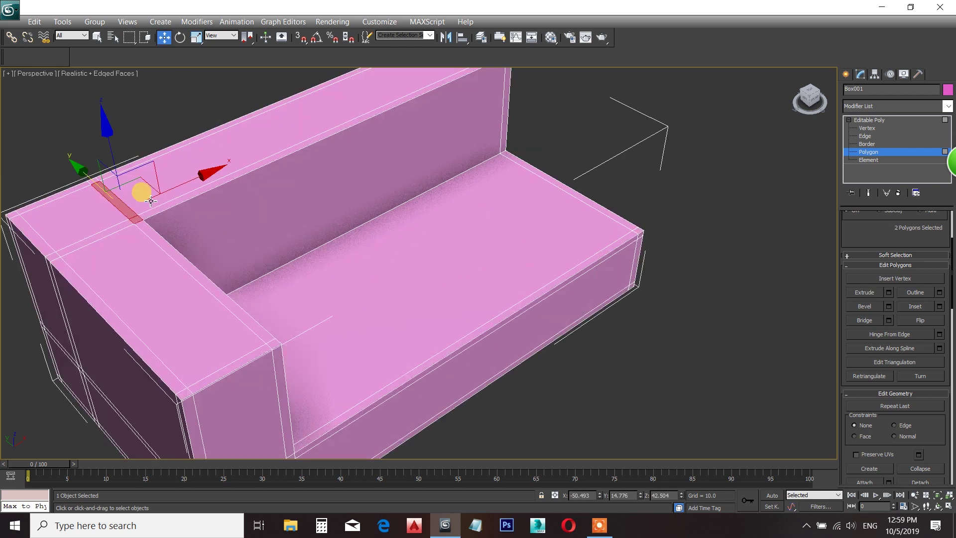
pyautogui.keyDown('ctrl'); pyautogui.click(93, 183); pyautogui.keyUp('ctrl')
pyautogui.keyDown('ctrl'); pyautogui.click(116, 172); pyautogui.keyUp('ctrl')
pyautogui.keyDown('ctrl'); pyautogui.click(158, 204); pyautogui.keyUp('ctrl')
pyautogui.keyDown('ctrl'); pyautogui.click(154, 211); pyautogui.keyUp('ctrl')
pyautogui.moveTo(223, 212); pyautogui.dragTo(263, 278, button='middle')
pyautogui.moveTo(427, 241); pyautogui.dragTo(311, 314, button='middle')
pyautogui.keyDown('ctrl'); pyautogui.click(394, 166); pyautogui.keyUp('ctrl')
pyautogui.keyDown('ctrl'); pyautogui.click(403, 173); pyautogui.keyUp('ctrl')
pyautogui.keyDown('ctrl'); pyautogui.click(440, 198); pyautogui.keyUp('ctrl')
pyautogui.moveTo(441, 199); pyautogui.dragTo(523, 151, button='middle')
pyautogui.rightClick(377, 195)
pyautogui.click(355, 232)
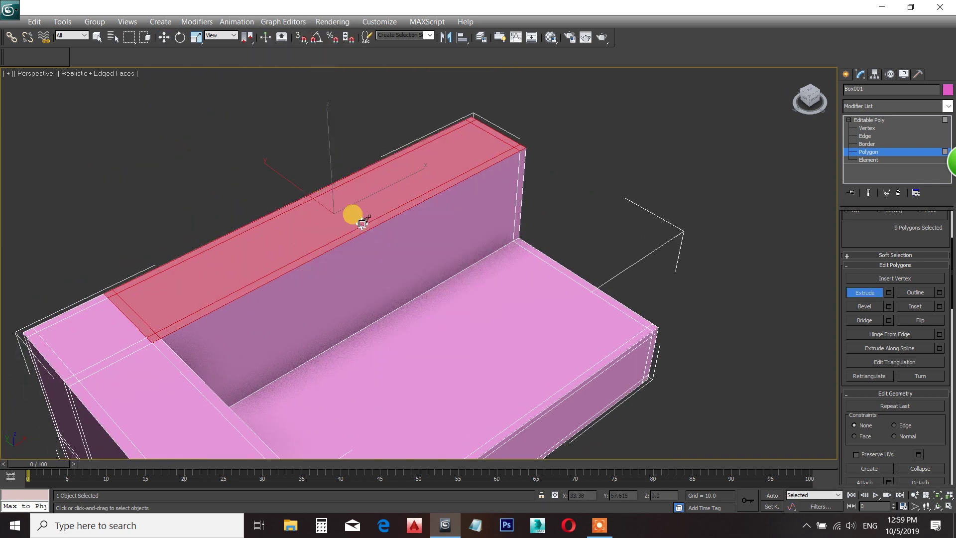
pyautogui.moveTo(362, 223); pyautogui.dragTo(437, 180)
pyautogui.hotkey('ctrl', 'd')
# In the wireframe Front view, move the seat-level row of vertices upward, and return to the shaded Perspective view
pyautogui.scroll(-4, 477, 285)
pyautogui.press('f')
pyautogui.press('z')
pyautogui.press('F3')
pyautogui.click(164, 38)
pyautogui.click(291, 207)
pyautogui.scroll(-4, 295, 245)
pyautogui.press('1')
pyautogui.moveTo(207, 273); pyautogui.dragTo(632, 329)
pyautogui.moveTo(402, 227); pyautogui.dragTo(410, 207)
pyautogui.hotkey('ctrl', 'd')
pyautogui.press('p')
pyautogui.press('F3')
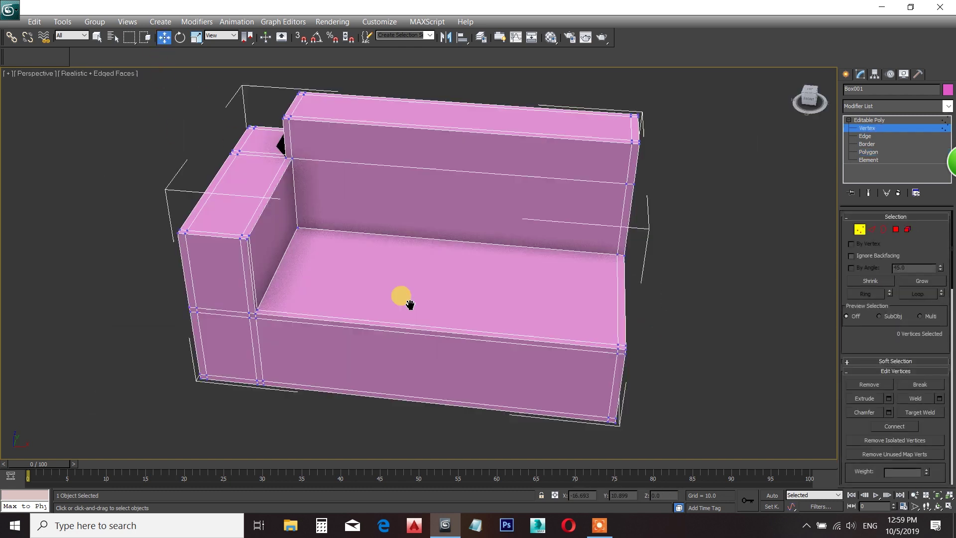
# Connect the ring of lengthwise edges with one new edge loop through the middle of the seat and backrest
pyautogui.click(867, 137)
pyautogui.keyDown('alt'); pyautogui.moveTo(429, 176); pyautogui.dragTo(455, 174, button='middle'); pyautogui.keyUp('alt')
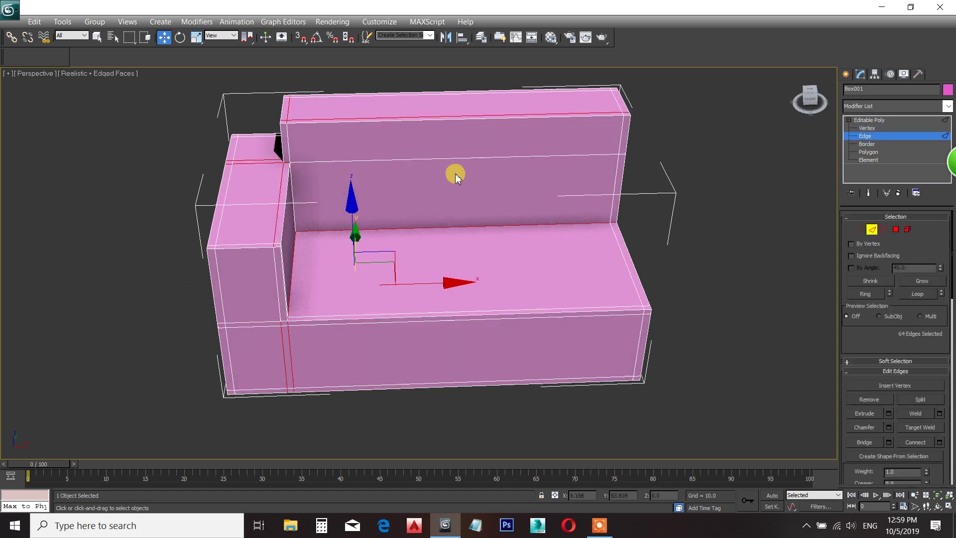
pyautogui.doubleClick(489, 384)
pyautogui.scroll(-3, 876, 354)
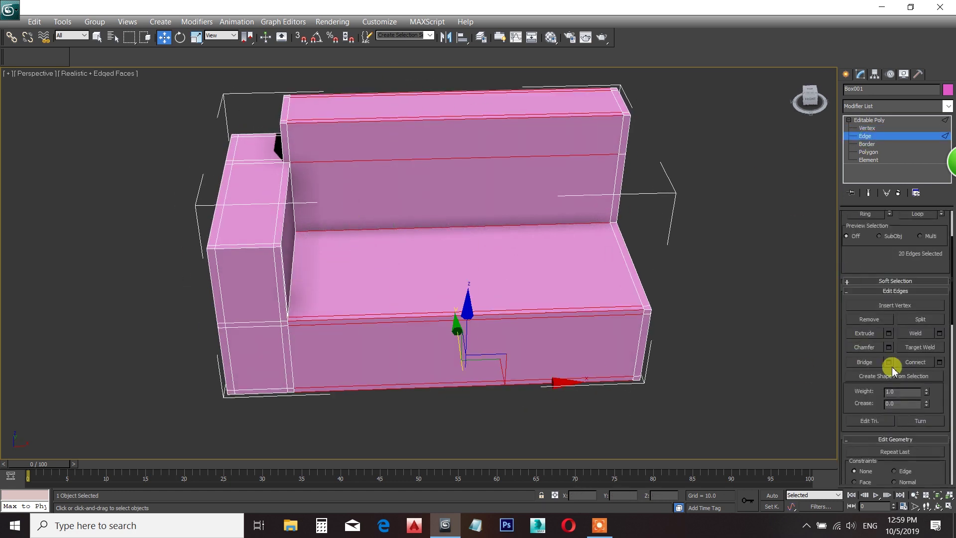
pyautogui.click(924, 363)
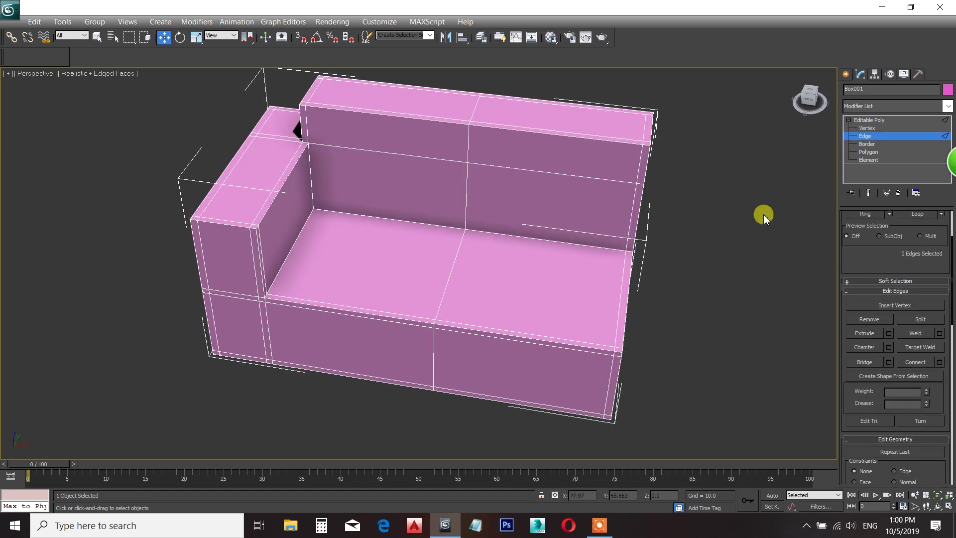
# Extrude the seat, front and backrest polygons of the half next to the armrest twice with a height of 1.173
pyautogui.click(871, 153)
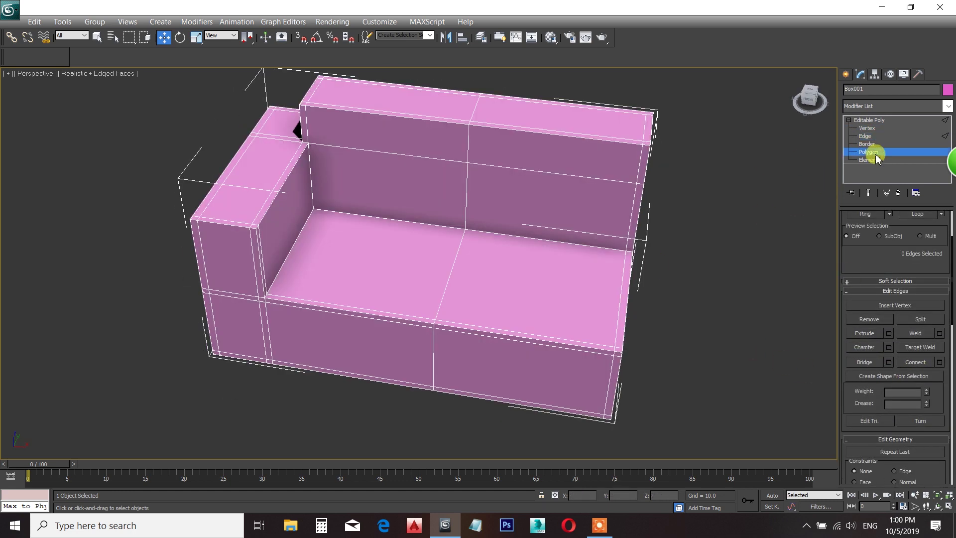
pyautogui.click(421, 146)
pyautogui.keyDown('ctrl'); pyautogui.click(421, 112); pyautogui.keyUp('ctrl')
pyautogui.keyDown('ctrl'); pyautogui.click(405, 116); pyautogui.keyUp('ctrl')
pyautogui.keyDown('ctrl'); pyautogui.click(393, 197); pyautogui.keyUp('ctrl')
pyautogui.keyDown('ctrl'); pyautogui.click(379, 259); pyautogui.keyUp('ctrl')
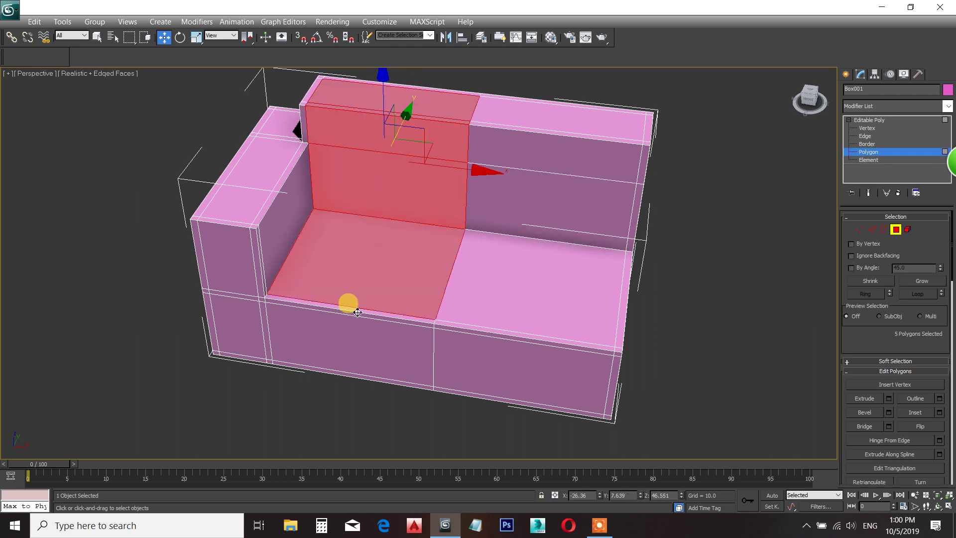
pyautogui.keyDown('ctrl'); pyautogui.click(357, 313); pyautogui.keyUp('ctrl')
pyautogui.keyDown('ctrl'); pyautogui.click(373, 331); pyautogui.keyUp('ctrl')
pyautogui.keyDown('alt'); pyautogui.moveTo(373, 331); pyautogui.dragTo(356, 345, button='middle'); pyautogui.keyUp('alt')
pyautogui.keyDown('alt'); pyautogui.moveTo(385, 310); pyautogui.dragTo(437, 193, button='middle'); pyautogui.keyUp('alt')
pyautogui.scroll(3, 404, 256)
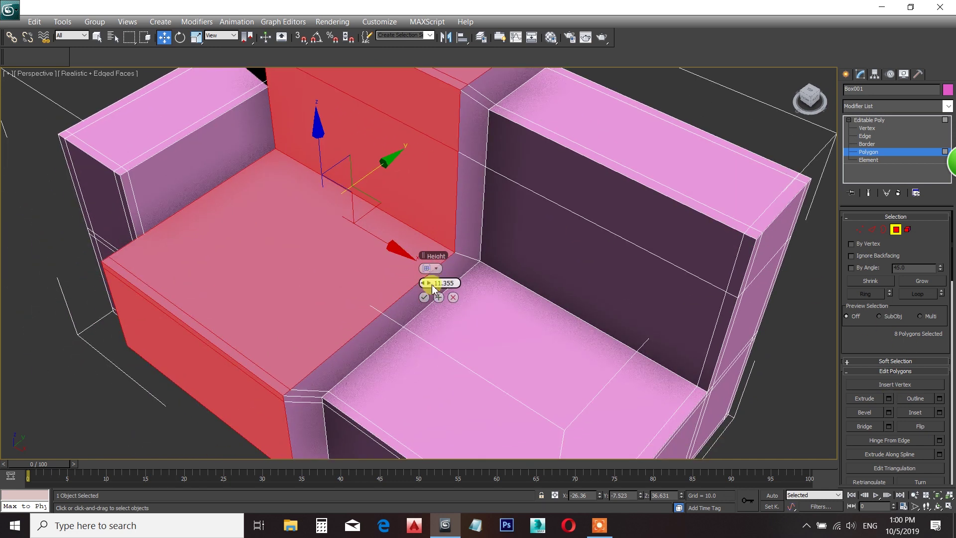
pyautogui.moveTo(426, 282); pyautogui.dragTo(373, 282)
pyautogui.moveTo(362, 325); pyautogui.dragTo(365, 249, button='middle')
pyautogui.scroll(2, 365, 249)
pyautogui.moveTo(426, 287); pyautogui.dragTo(424, 284)
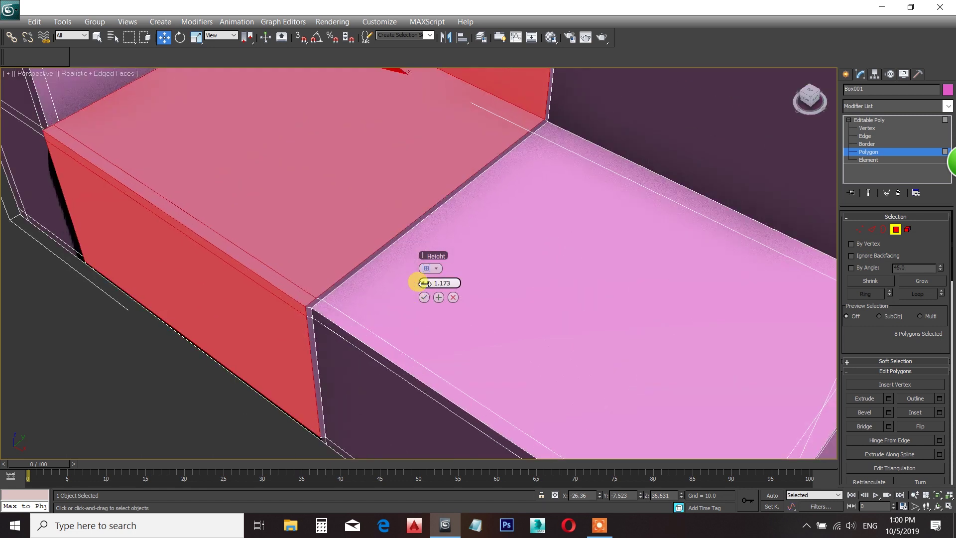
pyautogui.click(438, 298)
pyautogui.click(424, 297)
# Clear the polygon selection and switch the Perspective view's display mode to Shaded
pyautogui.scroll(-3, 405, 311)
pyautogui.moveTo(366, 344); pyautogui.dragTo(289, 325, button='middle')
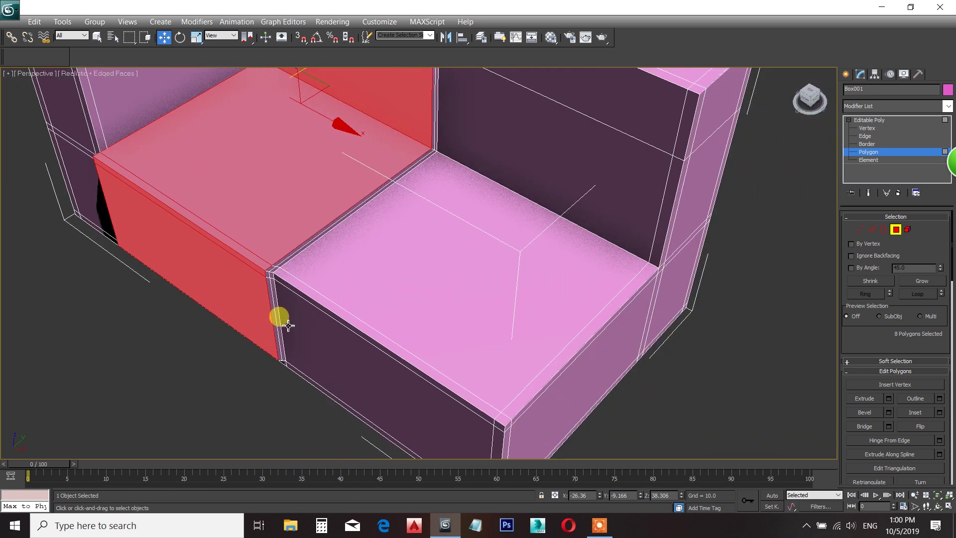
pyautogui.click(208, 346)
pyautogui.click(127, 75)
pyautogui.click(144, 96)
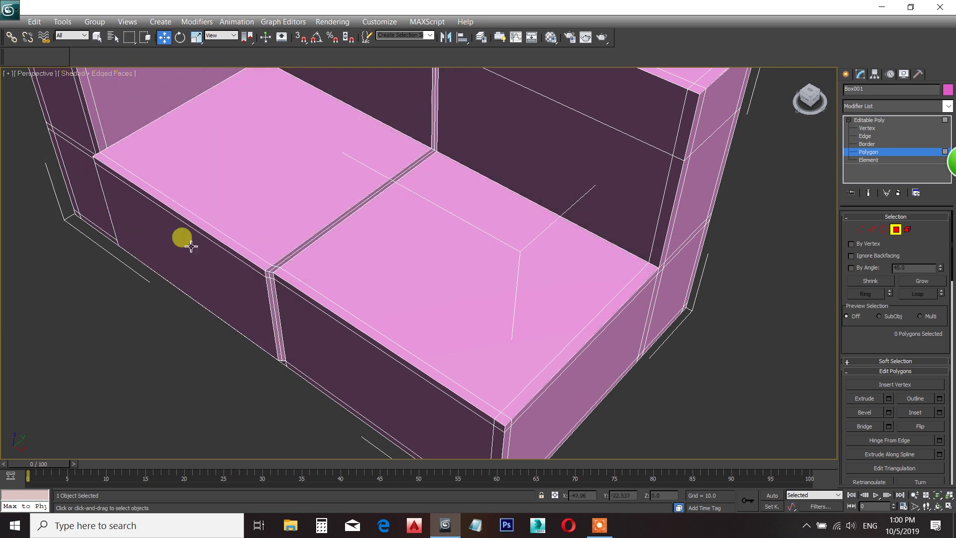
# Select the eight seat, front and backrest polygons of the half away from the armrest and extrude them with the same height
pyautogui.keyDown('alt'); pyautogui.moveTo(181, 239); pyautogui.dragTo(365, 345, button='middle'); pyautogui.keyUp('alt')
pyautogui.click(373, 353)
pyautogui.keyDown('ctrl'); pyautogui.click(362, 301); pyautogui.keyUp('ctrl')
pyautogui.keyDown('ctrl'); pyautogui.click(364, 294); pyautogui.keyUp('ctrl')
pyautogui.keyDown('ctrl'); pyautogui.click(376, 272); pyautogui.keyUp('ctrl')
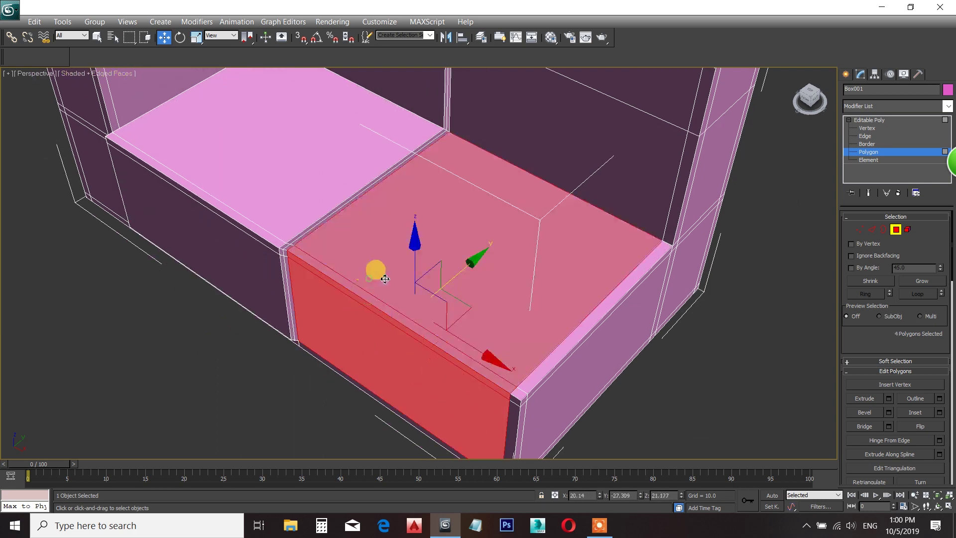
pyautogui.moveTo(378, 271); pyautogui.dragTo(269, 360, button='middle')
pyautogui.keyDown('ctrl'); pyautogui.click(425, 228); pyautogui.keyUp('ctrl')
pyautogui.keyDown('ctrl'); pyautogui.click(474, 175); pyautogui.keyUp('ctrl')
pyautogui.moveTo(472, 181); pyautogui.dragTo(427, 281, button='middle')
pyautogui.keyDown('ctrl'); pyautogui.click(471, 246); pyautogui.keyUp('ctrl')
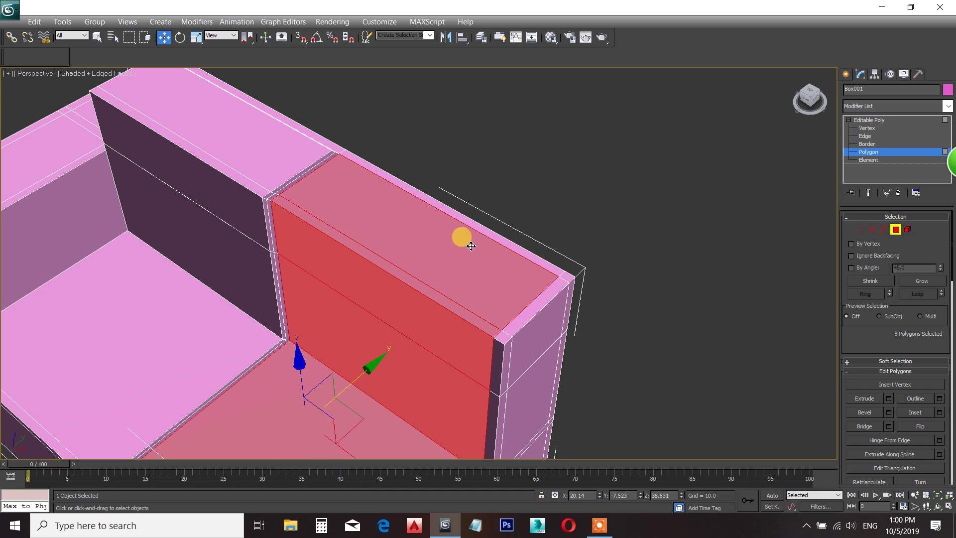
pyautogui.click(889, 398)
pyautogui.click(422, 299)
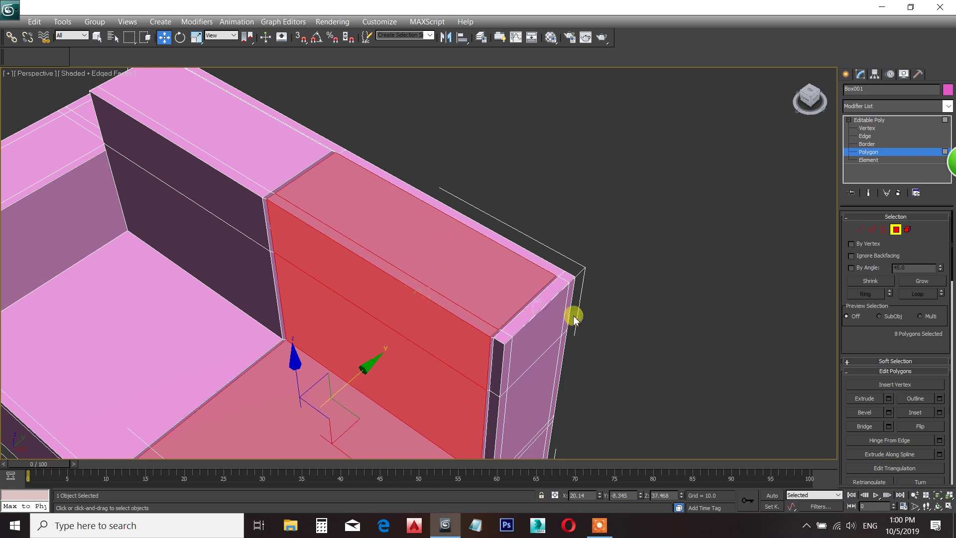
pyautogui.click(889, 399)
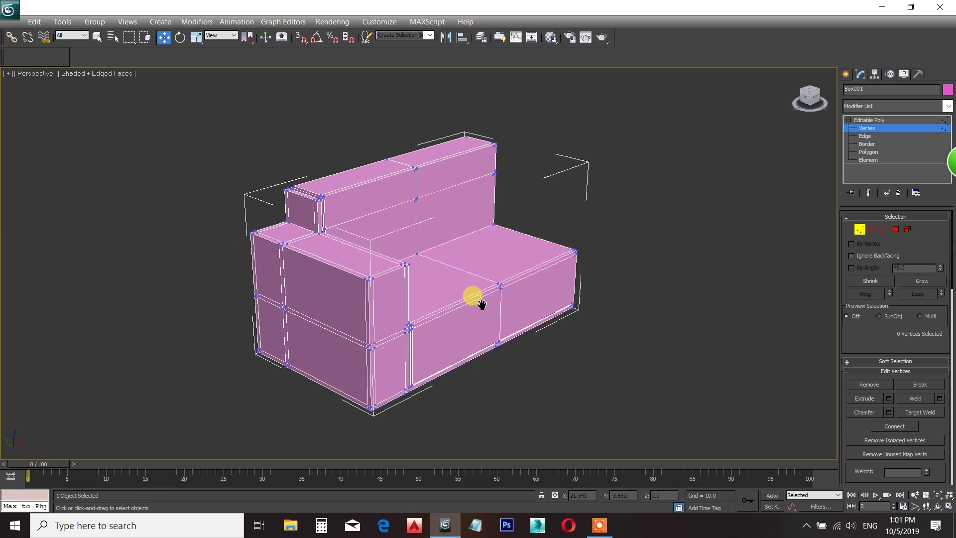
# Leave sub-object level and apply a TurboSmooth modifier to the whole sofa
pyautogui.scroll(3, 478, 299)
pyautogui.moveTo(491, 298); pyautogui.dragTo(495, 293, button='middle')
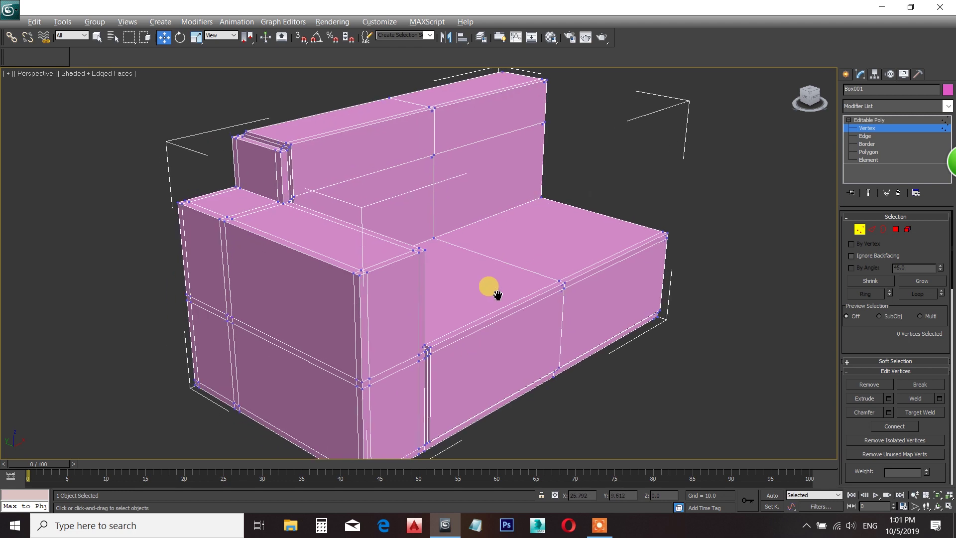
pyautogui.click(862, 121)
pyautogui.click(867, 106)
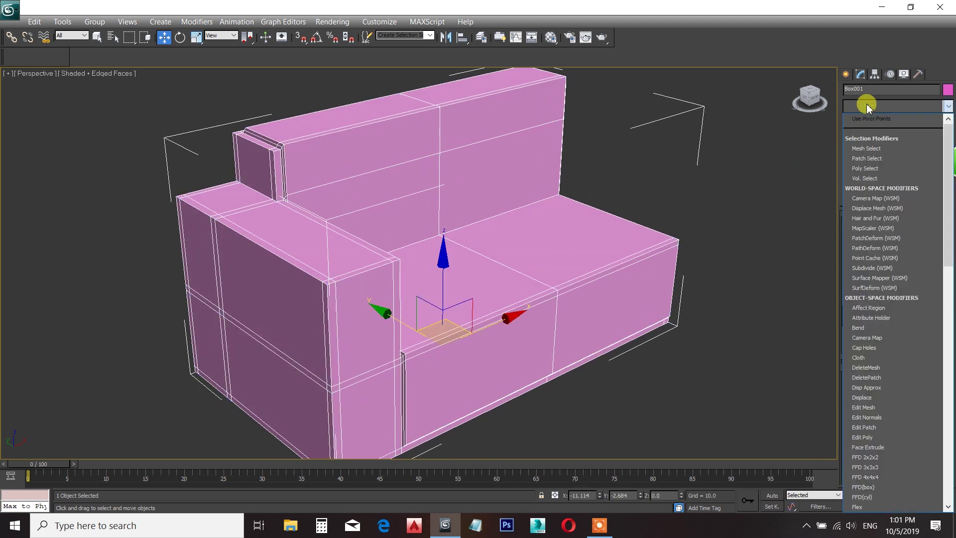
pyautogui.write('tu')
pyautogui.press('Return')
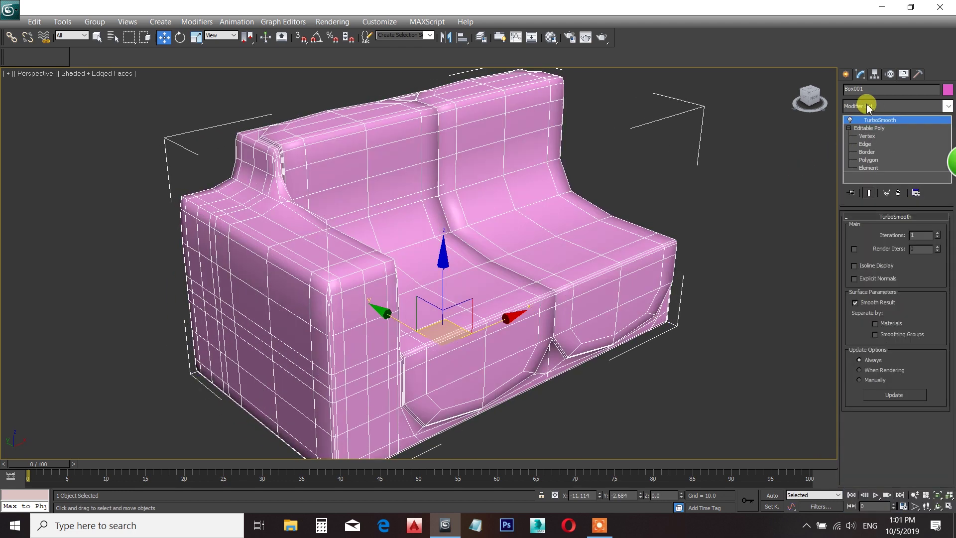
# Set TurboSmooth to 2 iterations and enable Isoline Display
pyautogui.click(938, 232)
pyautogui.click(856, 266)
pyautogui.click(723, 311)
pyautogui.keyDown('alt'); pyautogui.moveTo(723, 311); pyautogui.dragTo(625, 310, button='middle'); pyautogui.keyUp('alt')
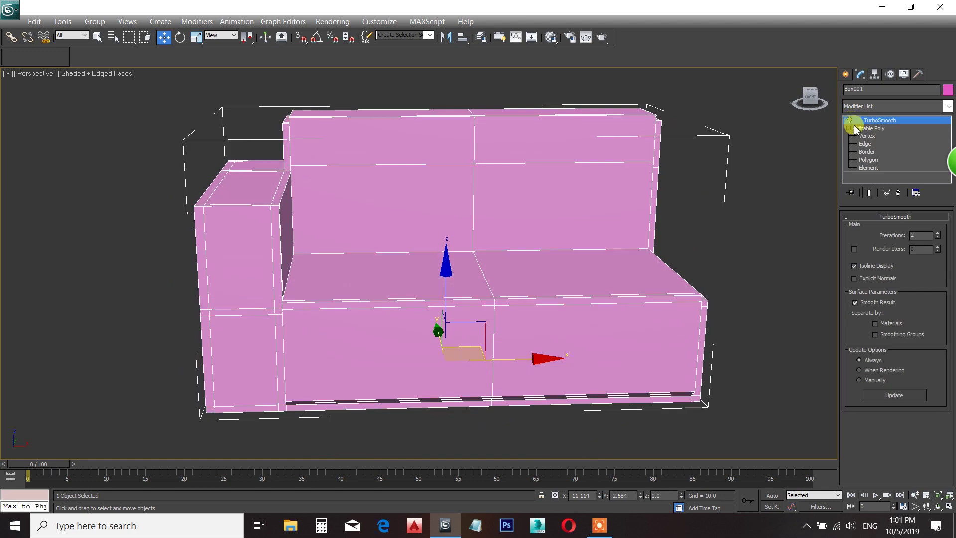
# Select the edges running across the seat's depth in wireframe and connect them with one new lengthwise edge loop
pyautogui.click(862, 137)
pyautogui.press('1')
pyautogui.keyDown('alt'); pyautogui.moveTo(746, 239); pyautogui.dragTo(569, 282, button='middle'); pyautogui.keyUp('alt')
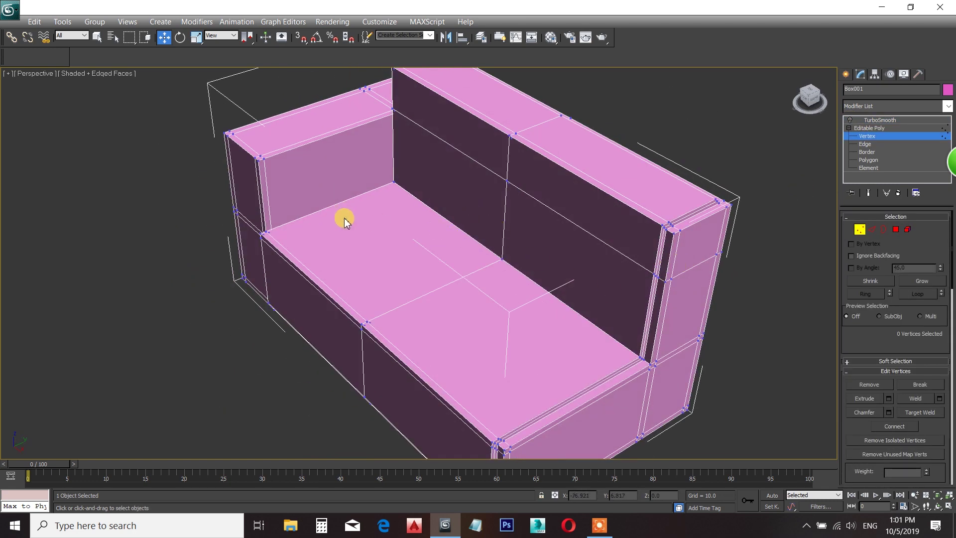
pyautogui.keyDown('alt'); pyautogui.moveTo(457, 262); pyautogui.dragTo(354, 307, button='middle'); pyautogui.keyUp('alt')
pyautogui.press('2')
pyautogui.press('F3')
pyautogui.moveTo(371, 182)
pyautogui.mouseDown()
pyautogui.moveTo(380, 204)
pyautogui.moveTo(377, 310)
pyautogui.mouseUp()
pyautogui.keyDown('ctrl'); pyautogui.moveTo(368, 266); pyautogui.dragTo(377, 328); pyautogui.keyUp('ctrl')
pyautogui.moveTo(377, 328)
pyautogui.mouseDown(button='middle')
pyautogui.moveTo(383, 277)
pyautogui.moveTo(388, 321)
pyautogui.moveTo(380, 273)
pyautogui.moveTo(390, 329)
pyautogui.mouseUp(button='middle')
pyautogui.keyDown('ctrl'); pyautogui.click(405, 365); pyautogui.keyUp('ctrl')
pyautogui.press('F3')
pyautogui.moveTo(405, 365)
pyautogui.keyDown('alt'); pyautogui.mouseDown(button='middle')
pyautogui.moveTo(426, 324)
pyautogui.moveTo(776, 313)
pyautogui.mouseUp(button='middle'); pyautogui.keyUp('alt')
pyautogui.click(919, 441)
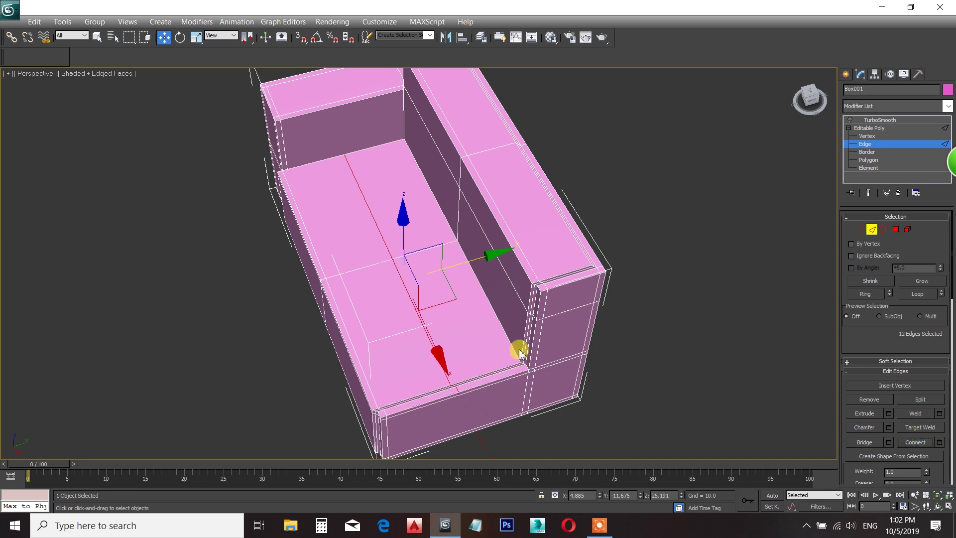
# Move the new lengthwise edge loop backward, close to the foot of the backrest
pyautogui.scroll(2, 485, 323)
pyautogui.moveTo(441, 245); pyautogui.dragTo(542, 239)
pyautogui.scroll(-2, 385, 288)
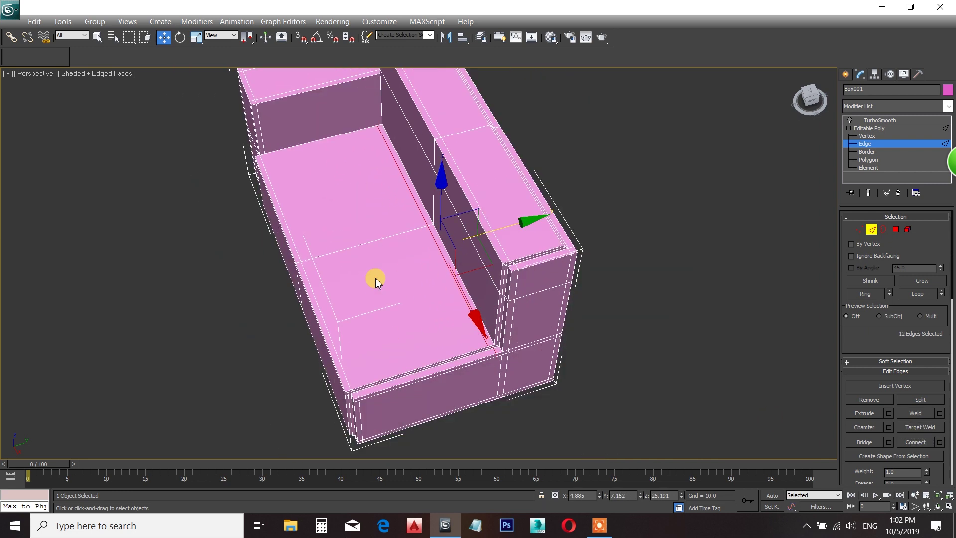
# Switch the TurboSmooth modifier on, deselect the sofa and examine its smoothed shape
pyautogui.keyDown('alt'); pyautogui.moveTo(385, 287); pyautogui.dragTo(463, 285, button='middle'); pyautogui.keyUp('alt')
pyautogui.click(868, 128)
pyautogui.click(875, 120)
pyautogui.click(850, 120)
pyautogui.click(745, 193)
pyautogui.keyDown('alt'); pyautogui.moveTo(717, 204); pyautogui.dragTo(614, 260, button='middle'); pyautogui.keyUp('alt')
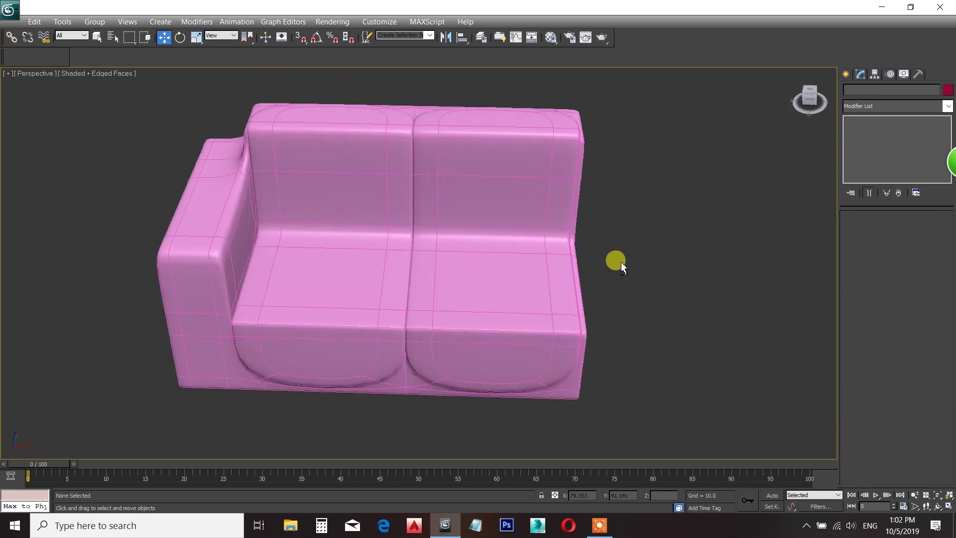
pyautogui.scroll(5, 380, 280)
pyautogui.keyDown('alt'); pyautogui.moveTo(425, 272); pyautogui.dragTo(377, 301, button='middle'); pyautogui.keyUp('alt')
pyautogui.scroll(-3, 370, 276)
# Extrude the armrest's upper polygons slightly upward and return to the TurboSmooth level
pyautogui.click(321, 339)
pyautogui.moveTo(721, 236); pyautogui.dragTo(745, 206, button='middle')
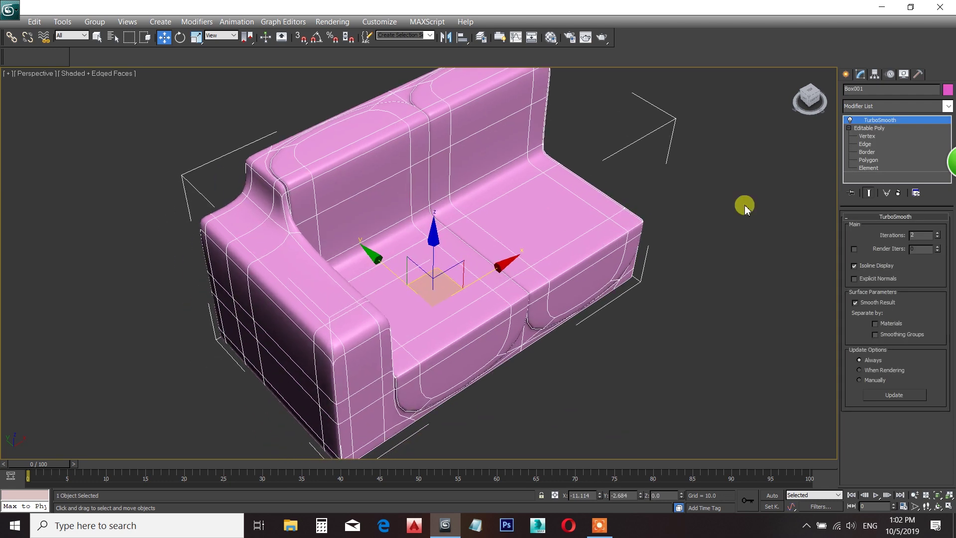
pyautogui.click(869, 158)
pyautogui.click(330, 314)
pyautogui.keyDown('ctrl'); pyautogui.click(248, 226); pyautogui.keyUp('ctrl')
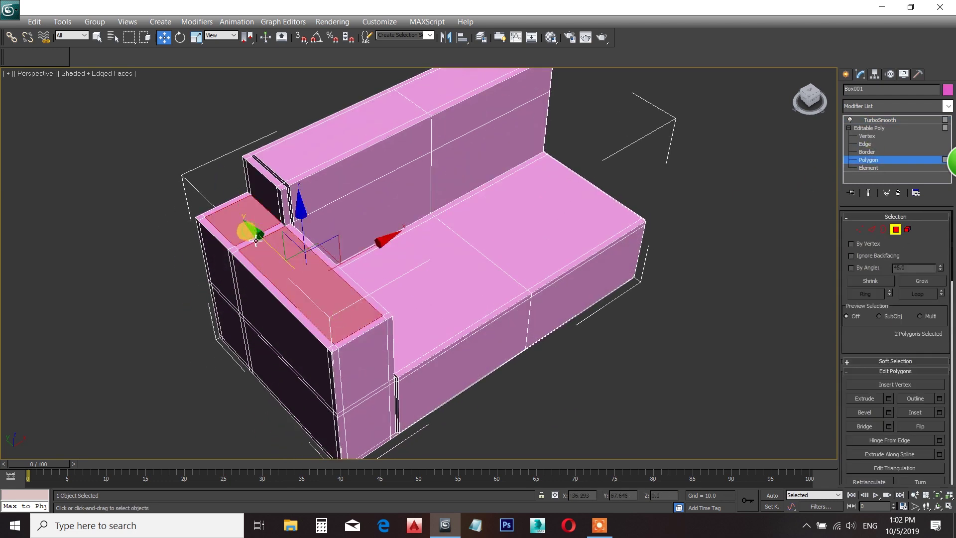
pyautogui.keyDown('ctrl'); pyautogui.click(256, 241); pyautogui.keyUp('ctrl')
pyautogui.scroll(3, 313, 254)
pyautogui.rightClick(317, 240)
pyautogui.click(297, 278)
pyautogui.moveTo(307, 255); pyautogui.dragTo(309, 241)
pyautogui.click(867, 136)
pyautogui.click(877, 121)
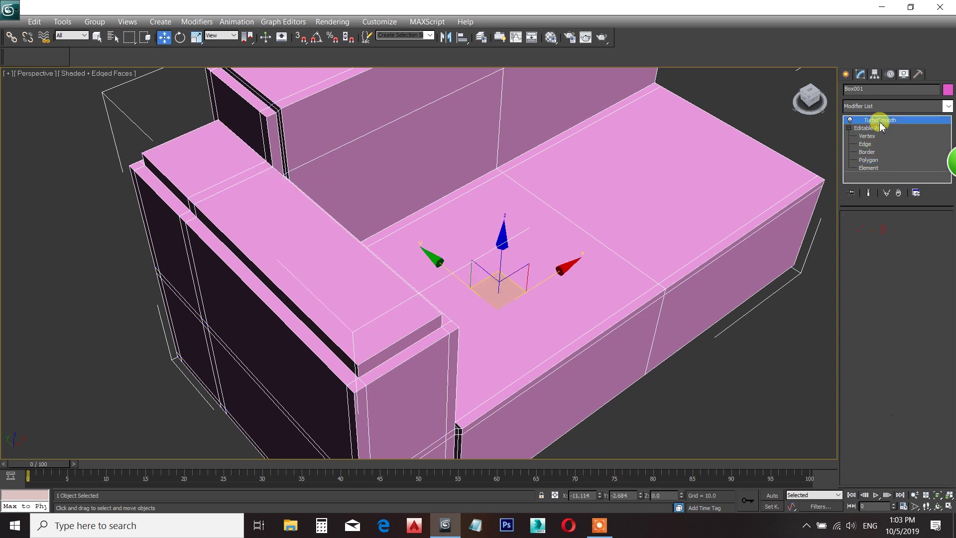
# Select the large upper polygons of both seat cushions and move them slightly upward
pyautogui.scroll(-3, 568, 281)
pyautogui.moveTo(482, 293)
pyautogui.keyDown('alt'); pyautogui.mouseDown(button='middle')
pyautogui.moveTo(480, 271)
pyautogui.moveTo(491, 294)
pyautogui.mouseUp(button='middle'); pyautogui.keyUp('alt')
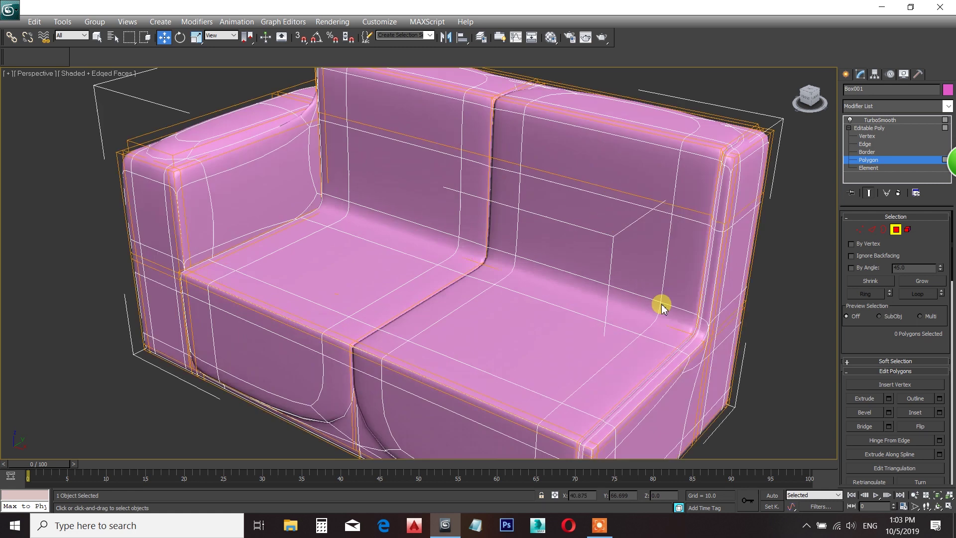
pyautogui.moveTo(662, 306); pyautogui.dragTo(636, 276, button='middle')
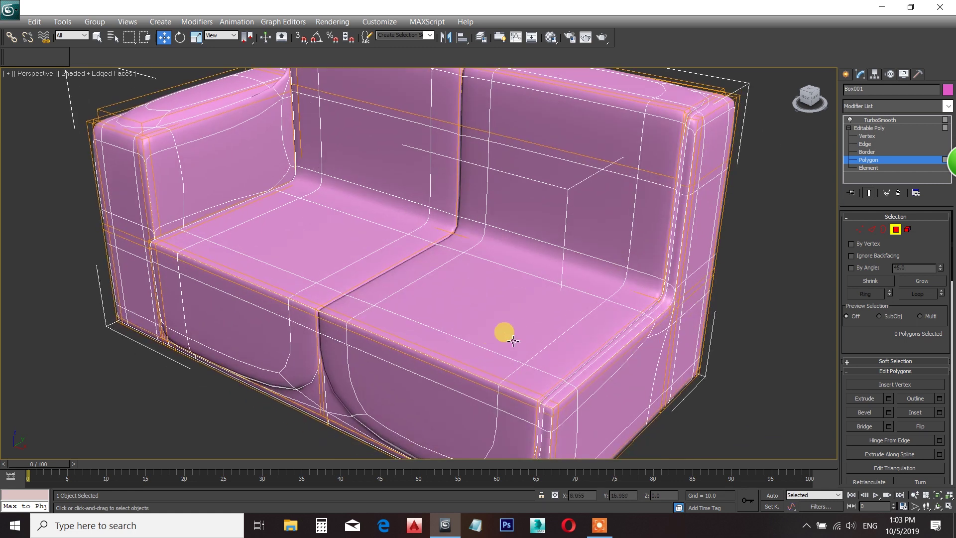
pyautogui.click(513, 340)
pyautogui.keyDown('ctrl'); pyautogui.click(343, 253); pyautogui.keyUp('ctrl')
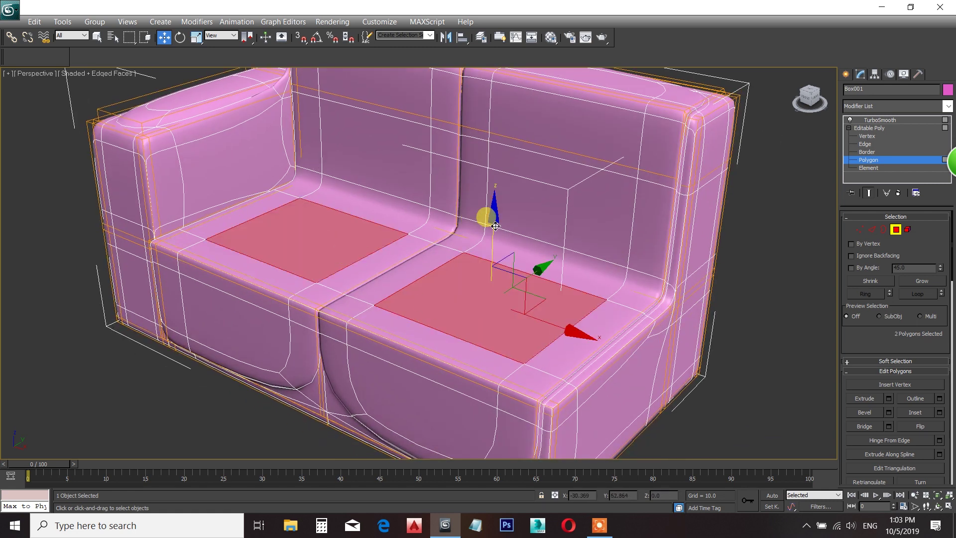
pyautogui.scroll(-3, 469, 245)
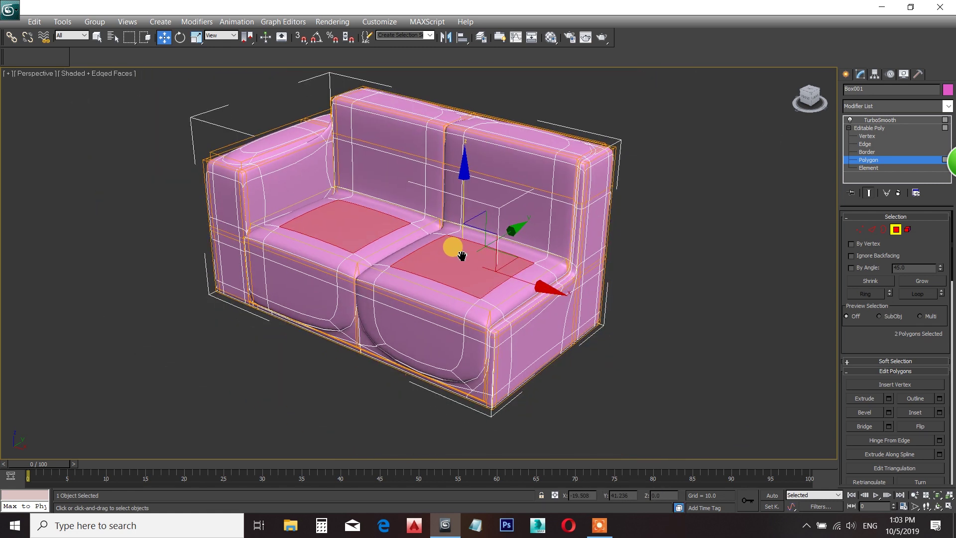
# Move the front polygons of both seat cushions slightly forward and clear the selection
pyautogui.scroll(3, 462, 255)
pyautogui.keyDown('alt'); pyautogui.moveTo(492, 181); pyautogui.dragTo(315, 307, button='middle'); pyautogui.keyUp('alt')
pyautogui.moveTo(292, 252); pyautogui.dragTo(284, 257)
pyautogui.click(269, 346)
# Select the front polygons of both backrest cushions, move them slightly forward, and clear the selection
pyautogui.keyDown('alt'); pyautogui.moveTo(261, 337); pyautogui.dragTo(386, 261, button='middle'); pyautogui.keyUp('alt')
pyautogui.click(410, 204)
pyautogui.keyDown('ctrl'); pyautogui.click(250, 155); pyautogui.keyUp('ctrl')
pyautogui.keyDown('alt'); pyautogui.moveTo(249, 154); pyautogui.dragTo(318, 214, button='middle'); pyautogui.keyUp('alt')
pyautogui.moveTo(422, 222); pyautogui.dragTo(401, 225)
pyautogui.click(590, 210)
# Raise the upper polygons of both backrest cushions by about 7.45 and clear the selection
pyautogui.keyDown('alt'); pyautogui.moveTo(377, 272); pyautogui.dragTo(423, 269, button='middle'); pyautogui.keyUp('alt')
pyautogui.click(258, 216)
pyautogui.keyDown('ctrl'); pyautogui.click(372, 148); pyautogui.keyUp('ctrl')
pyautogui.keyDown('alt'); pyautogui.moveTo(372, 148); pyautogui.dragTo(381, 140, button='middle'); pyautogui.keyUp('alt')
pyautogui.moveTo(381, 141); pyautogui.dragTo(387, 92)
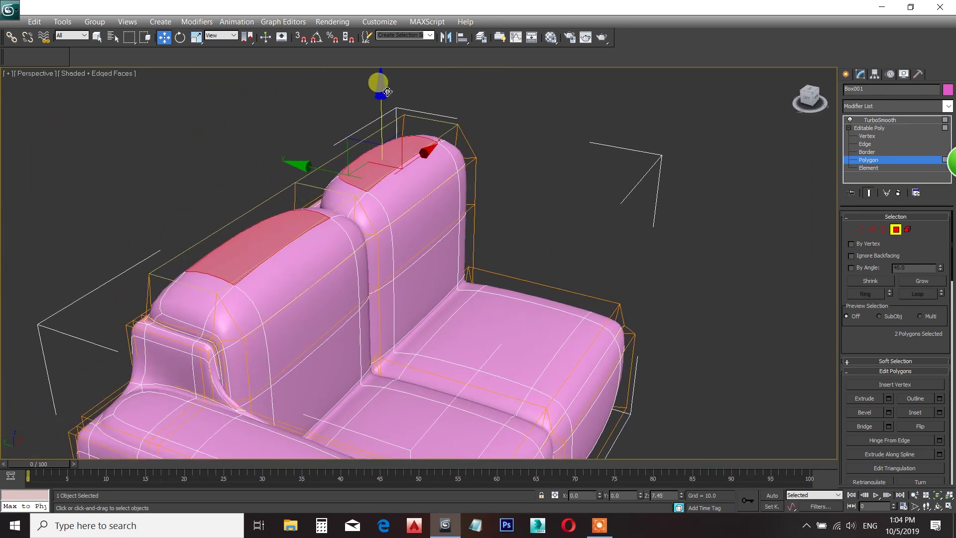
pyautogui.click(638, 251)
# In the wireframe Left view, move the backrest's upper vertices backward so that it leans back
pyautogui.keyDown('alt'); pyautogui.moveTo(638, 251); pyautogui.dragTo(787, 179, button='middle'); pyautogui.keyUp('alt')
pyautogui.click(868, 137)
pyautogui.moveTo(472, 249); pyautogui.dragTo(481, 258, button='middle')
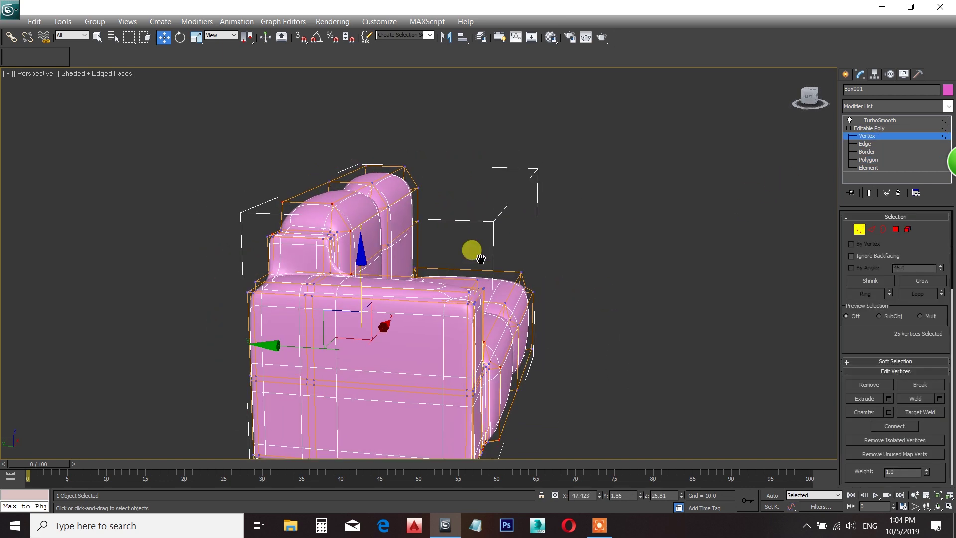
pyautogui.press('l')
pyautogui.press('F3')
pyautogui.scroll(5, 397, 299)
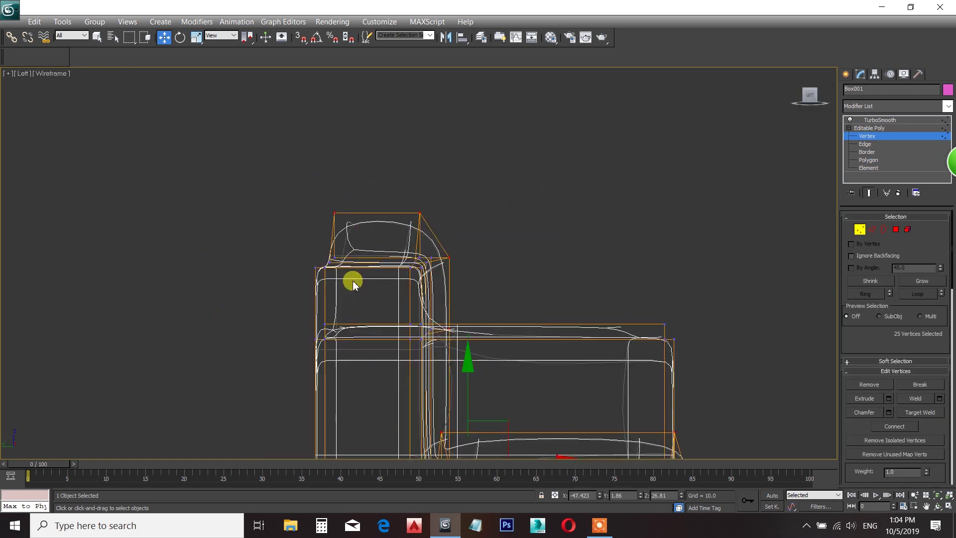
pyautogui.moveTo(464, 268); pyautogui.dragTo(441, 262)
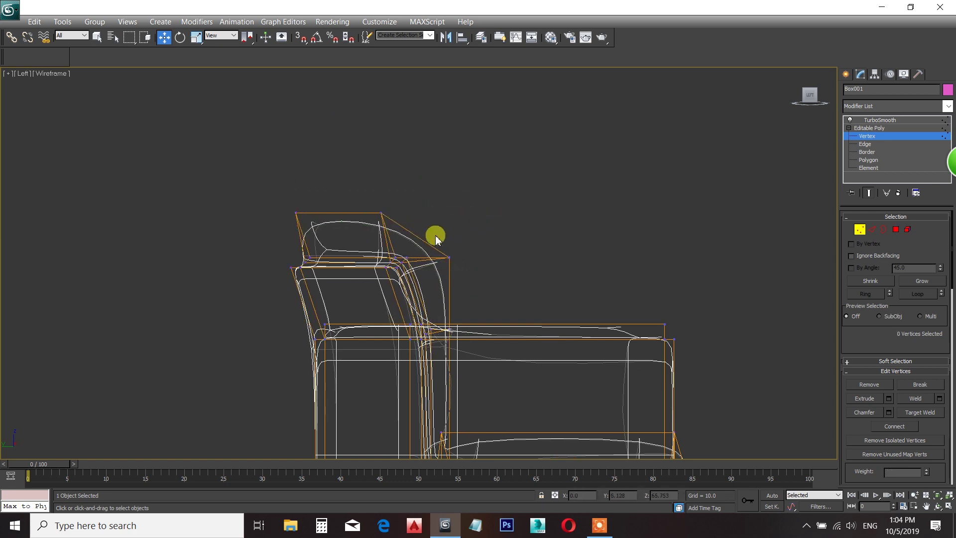
# Adjust the four upper front vertices of the backrest cushions up and back, and return to the shaded Perspective view
pyautogui.moveTo(436, 235); pyautogui.dragTo(459, 265)
pyautogui.moveTo(462, 217); pyautogui.dragTo(455, 199)
pyautogui.moveTo(561, 171); pyautogui.dragTo(560, 187, button='middle')
pyautogui.press('p')
pyautogui.press('z')
pyautogui.press('F3')
pyautogui.keyDown('alt'); pyautogui.moveTo(561, 256); pyautogui.dragTo(466, 289, button='middle'); pyautogui.keyUp('alt')
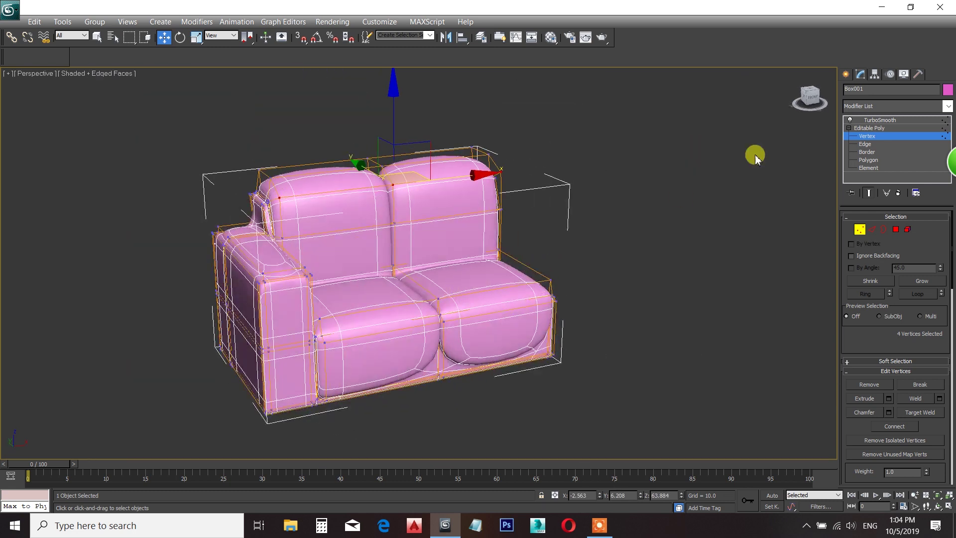
# Leave vertex editing and assign a grey material from the Material Editor to the sofa
pyautogui.click(846, 75)
pyautogui.click(696, 173)
pyautogui.keyDown('alt'); pyautogui.moveTo(577, 303); pyautogui.dragTo(543, 310, button='middle'); pyautogui.keyUp('alt')
pyautogui.click(521, 328)
pyautogui.press('m')
pyautogui.click(106, 239)
pyautogui.click(301, 69)
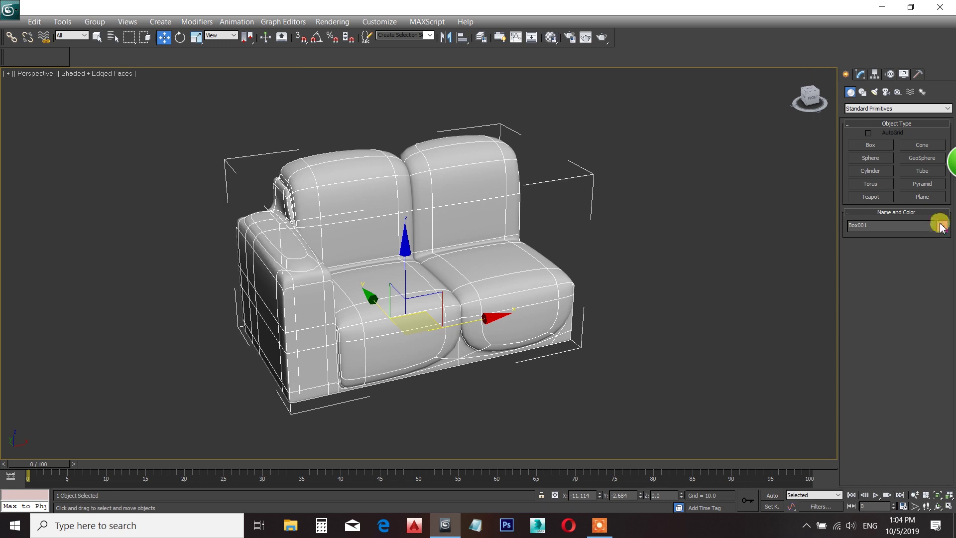
# Set the sofa's object color to black and keep the sofa selected
pyautogui.click(941, 225)
pyautogui.click(579, 289)
pyautogui.click(549, 327)
pyautogui.click(613, 292)
pyautogui.moveTo(564, 288); pyautogui.dragTo(420, 312, button='middle')
pyautogui.click(530, 298)
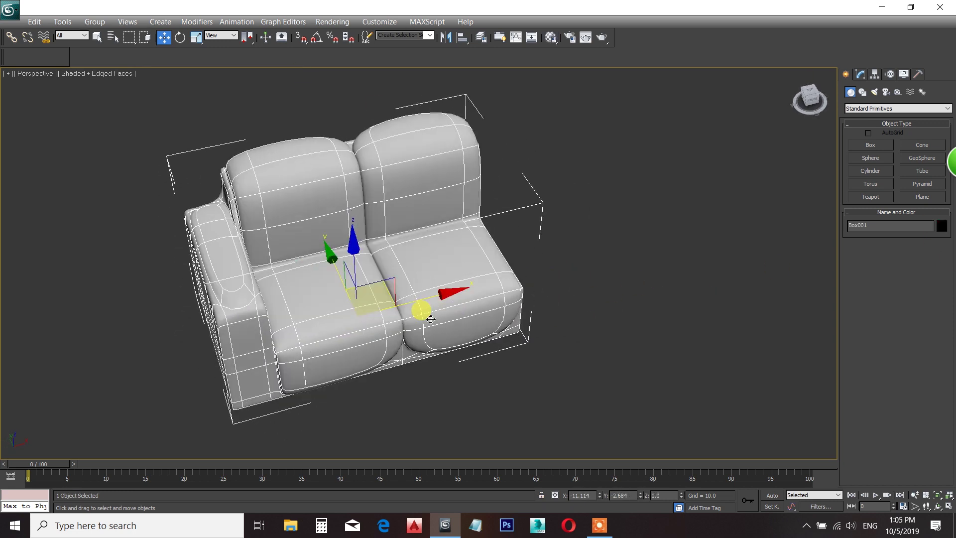
# Select the polygons of the sofa's right seat and backrest section and detach them as a clone
pyautogui.click(860, 74)
pyautogui.click(869, 160)
pyautogui.keyDown('alt'); pyautogui.moveTo(667, 246); pyautogui.dragTo(600, 271, button='middle'); pyautogui.keyUp('alt')
pyautogui.moveTo(578, 369); pyautogui.dragTo(436, 93)
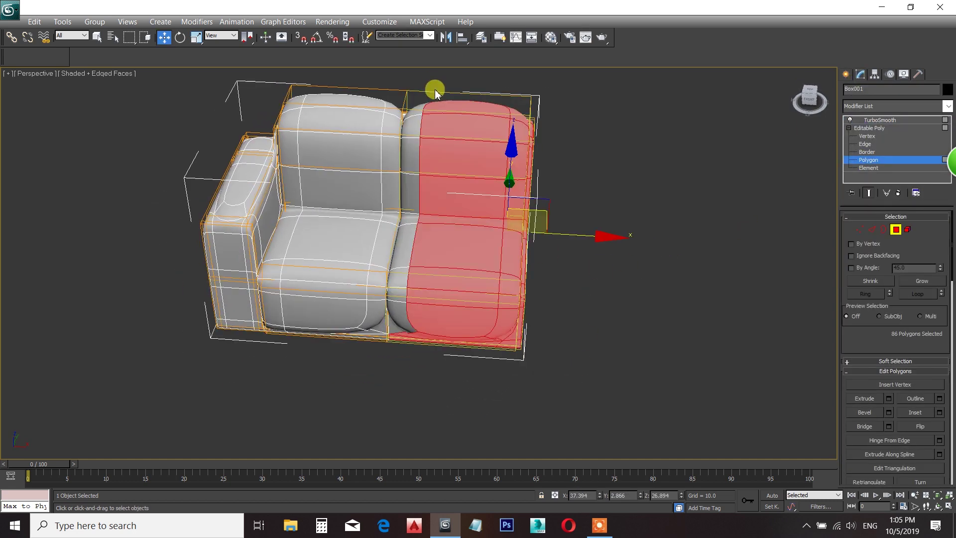
pyautogui.click(914, 281)
pyautogui.scroll(-3, 626, 280)
pyautogui.moveTo(856, 335); pyautogui.dragTo(883, 290)
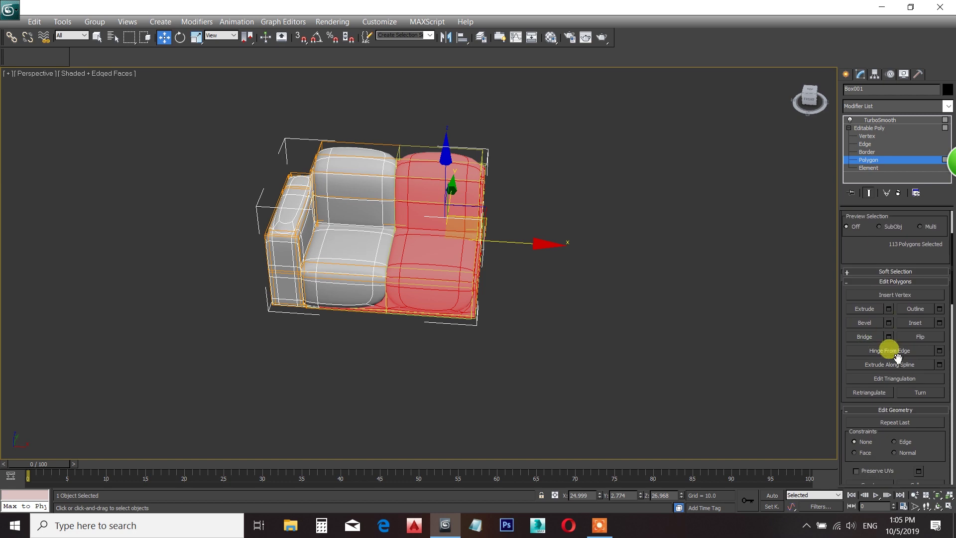
pyautogui.scroll(-4, 933, 447)
pyautogui.click(920, 363)
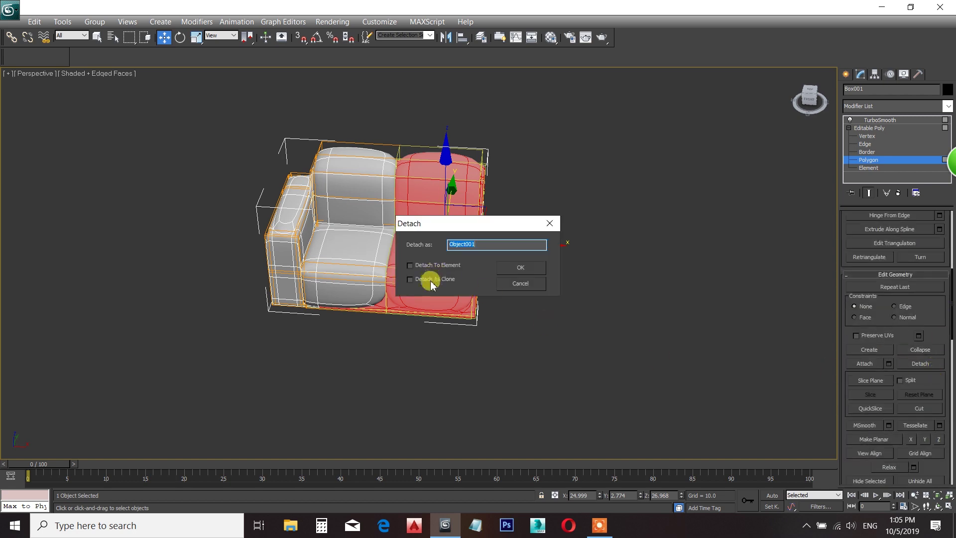
pyautogui.click(517, 272)
# Leave polygon editing, select the detached seat section and move it clear of the sofa along X
pyautogui.click(875, 121)
pyautogui.click(846, 74)
pyautogui.click(443, 177)
pyautogui.moveTo(484, 288); pyautogui.dragTo(690, 279)
# Delete the flat strip of polygons on the left side of the detached seat section
pyautogui.scroll(2, 513, 273)
pyautogui.press('4')
pyautogui.moveTo(353, 105); pyautogui.dragTo(397, 402)
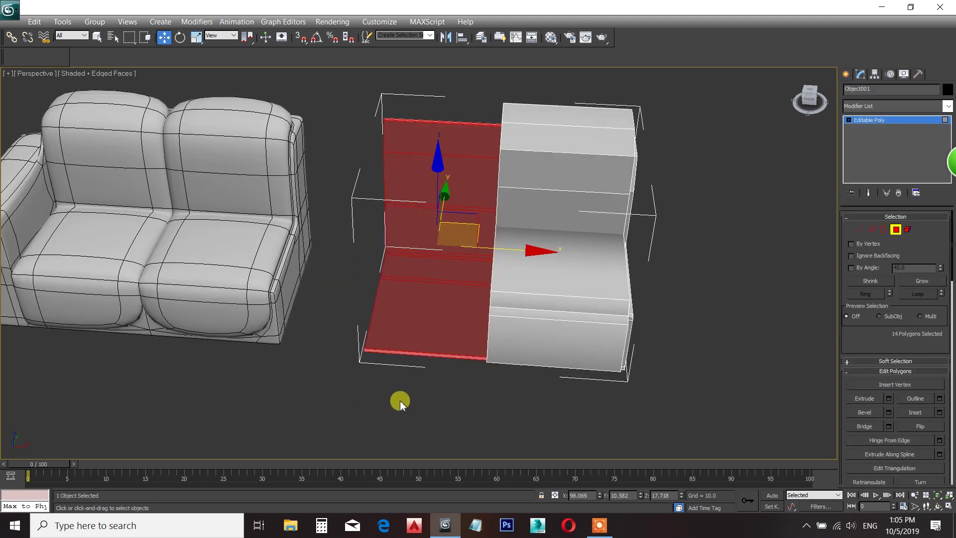
pyautogui.press('Delete')
# Select the original two-seat sofa and copy its TurboSmooth modifier
pyautogui.click(864, 106)
pyautogui.click(200, 213)
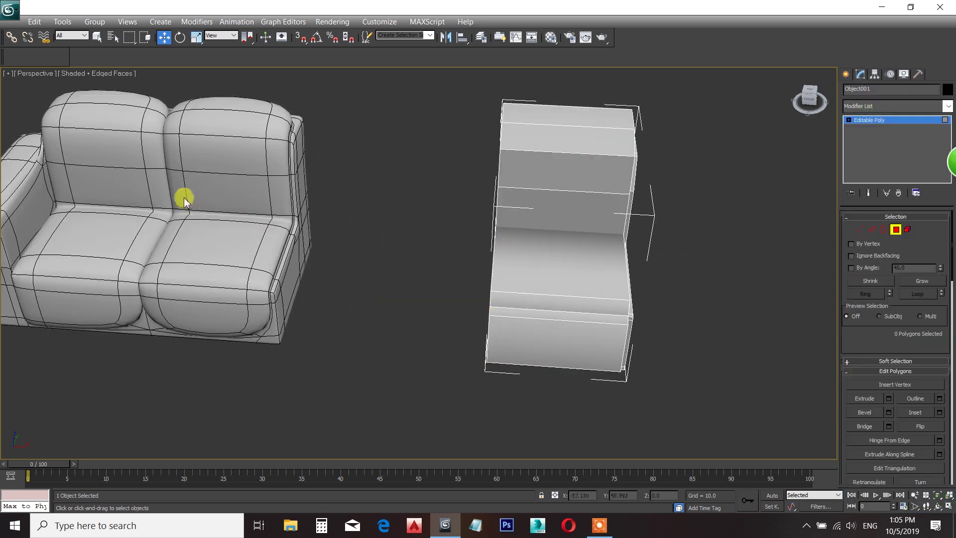
pyautogui.click(212, 169)
pyautogui.rightClick(856, 120)
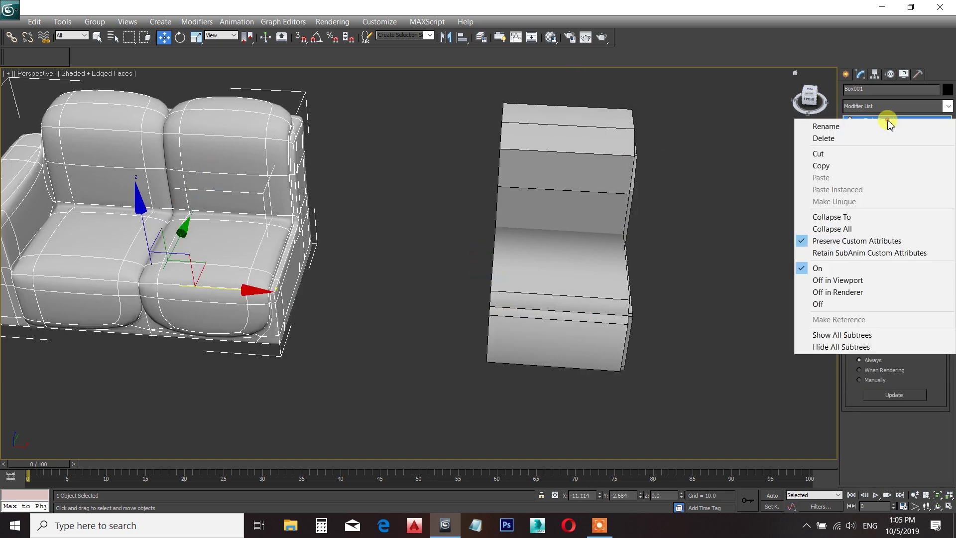
pyautogui.click(826, 165)
# In the wireframe Top view, remove the outer right-side vertices of the detached seat section, and return to the shaded Perspective view
pyautogui.click(617, 153)
pyautogui.moveTo(832, 117); pyautogui.dragTo(591, 222)
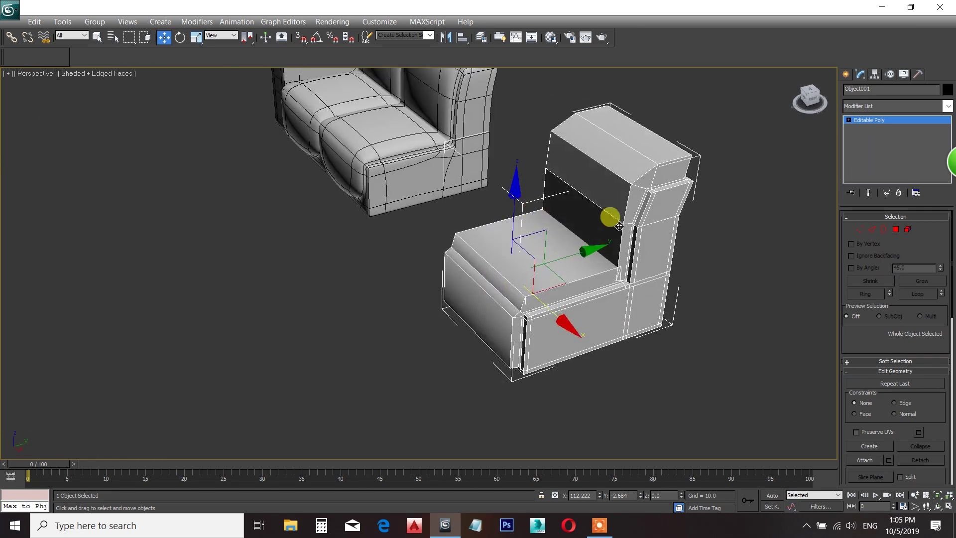
pyautogui.click(848, 120)
pyautogui.click(866, 128)
pyautogui.keyDown('alt'); pyautogui.moveTo(773, 197); pyautogui.dragTo(739, 234, button='middle'); pyautogui.keyUp('alt')
pyautogui.press('t')
pyautogui.press('F3')
pyautogui.press('z')
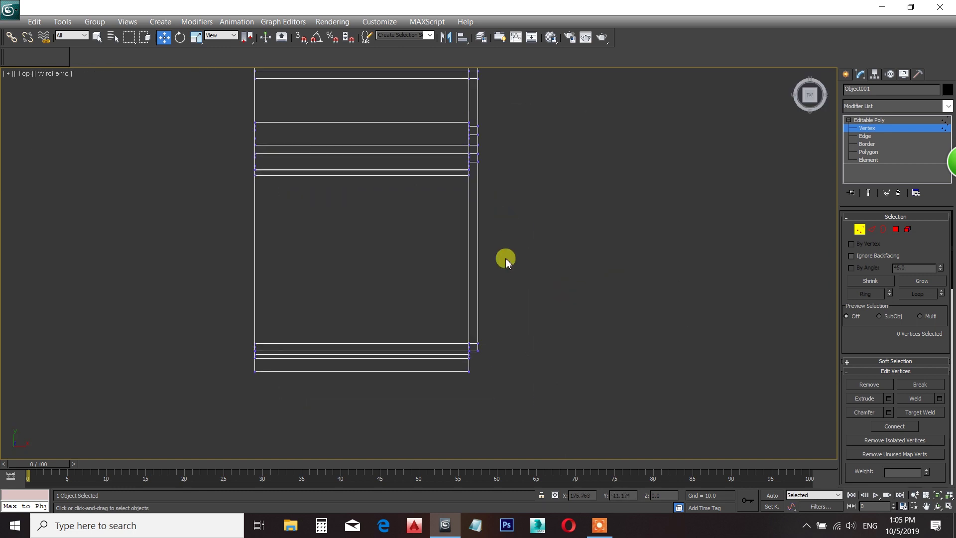
pyautogui.moveTo(528, 370); pyautogui.dragTo(478, 121)
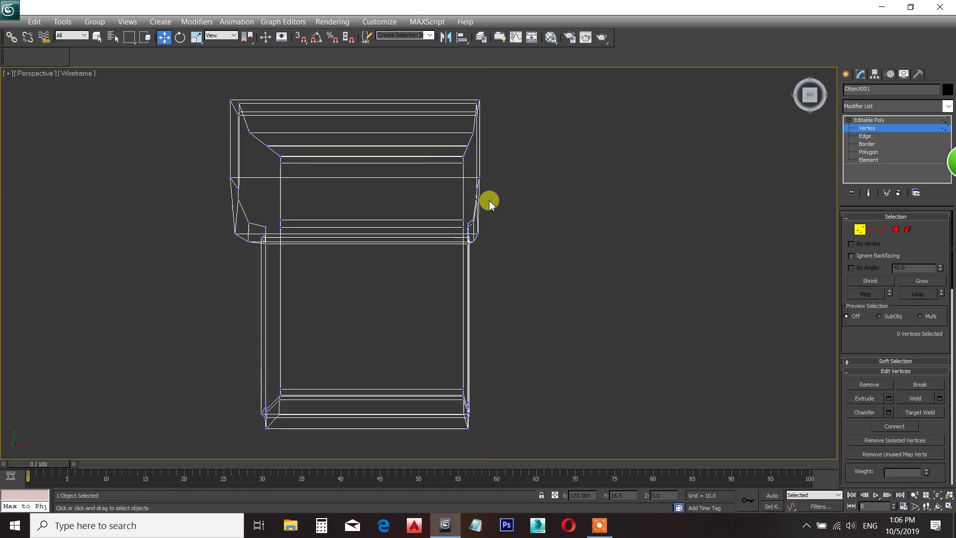
pyautogui.press('F3')
pyautogui.press('p')
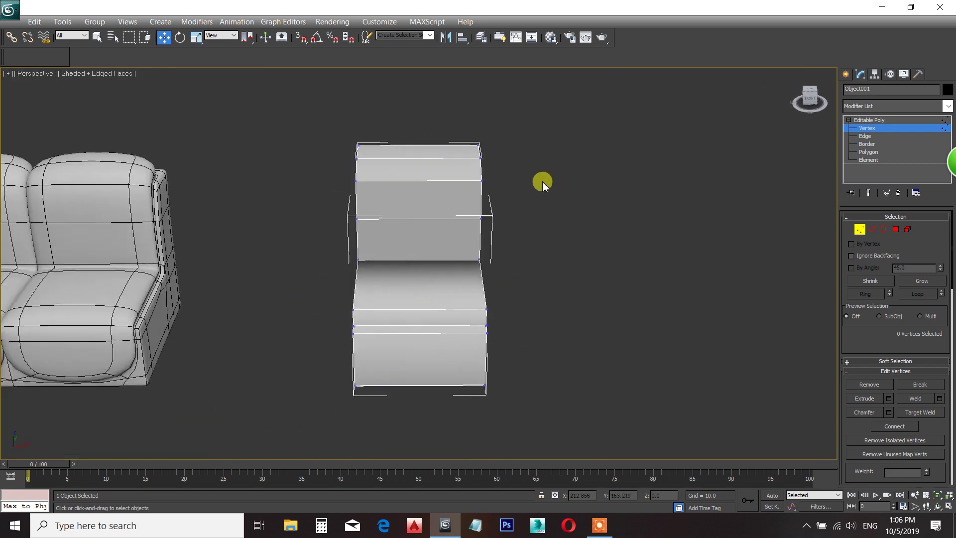
# Leave vertex editing and paste the copied TurboSmooth modifier onto the detached seat section
pyautogui.click(870, 120)
pyautogui.rightClick(875, 120)
pyautogui.click(877, 126)
pyautogui.click(664, 198)
# Move the smoothed seat section along X against the sofa's open end as a third seat
pyautogui.keyDown('alt'); pyautogui.moveTo(418, 241); pyautogui.dragTo(461, 262, button='middle'); pyautogui.keyUp('alt')
pyautogui.scroll(-3, 471, 269)
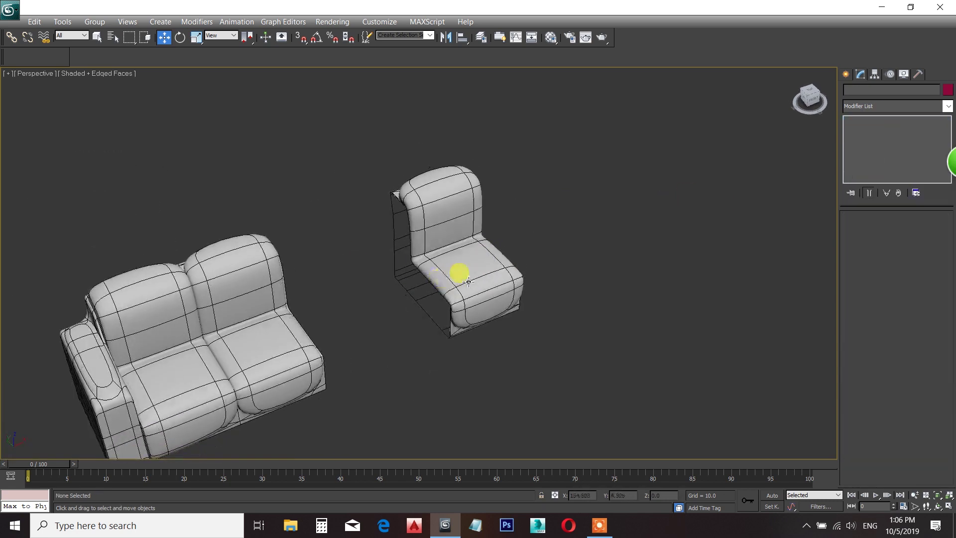
pyautogui.click(472, 282)
pyautogui.moveTo(471, 282); pyautogui.dragTo(339, 318)
pyautogui.scroll(5, 385, 284)
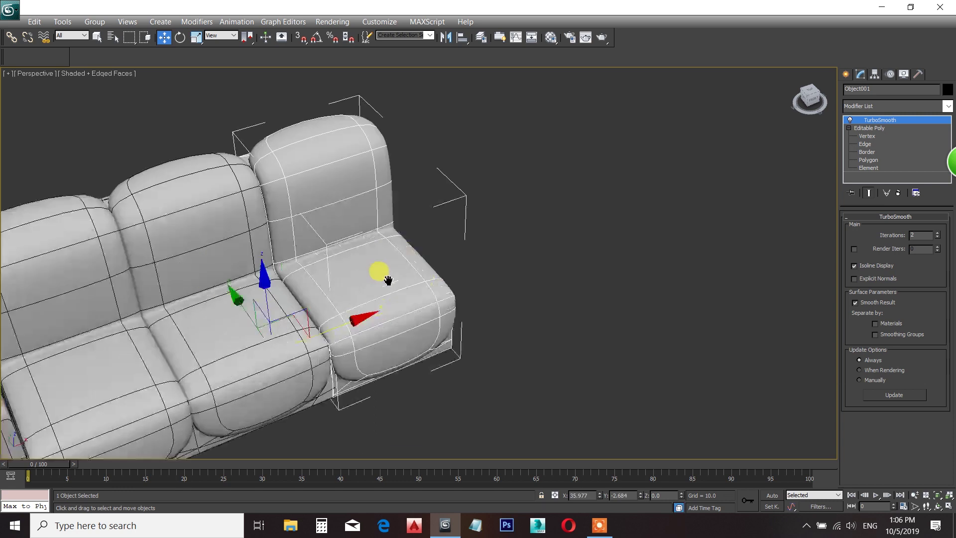
pyautogui.moveTo(299, 352); pyautogui.dragTo(293, 352)
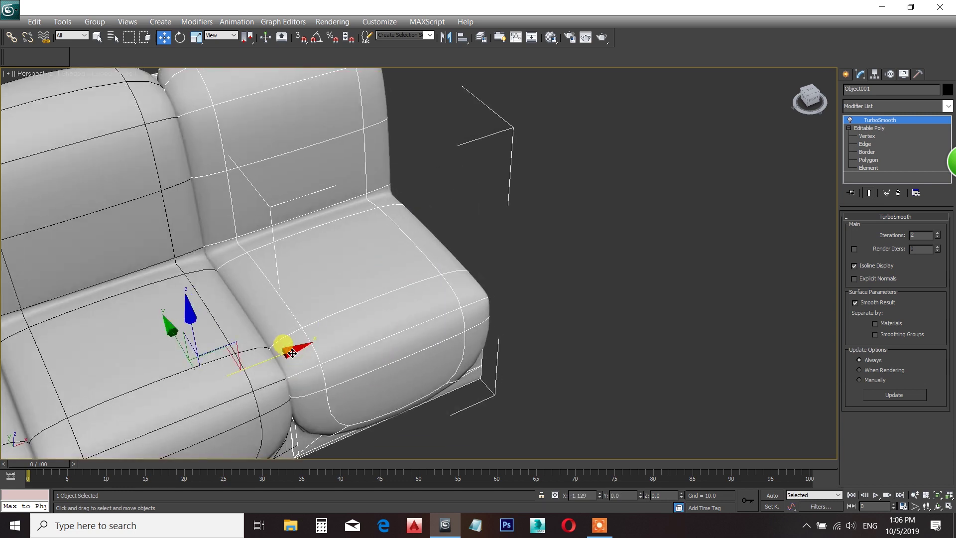
pyautogui.scroll(-5, 292, 352)
# Make one Copy of the two-seat armrest section beside the sofa and mirror it so its armrest is at the opposite end
pyautogui.click(842, 78)
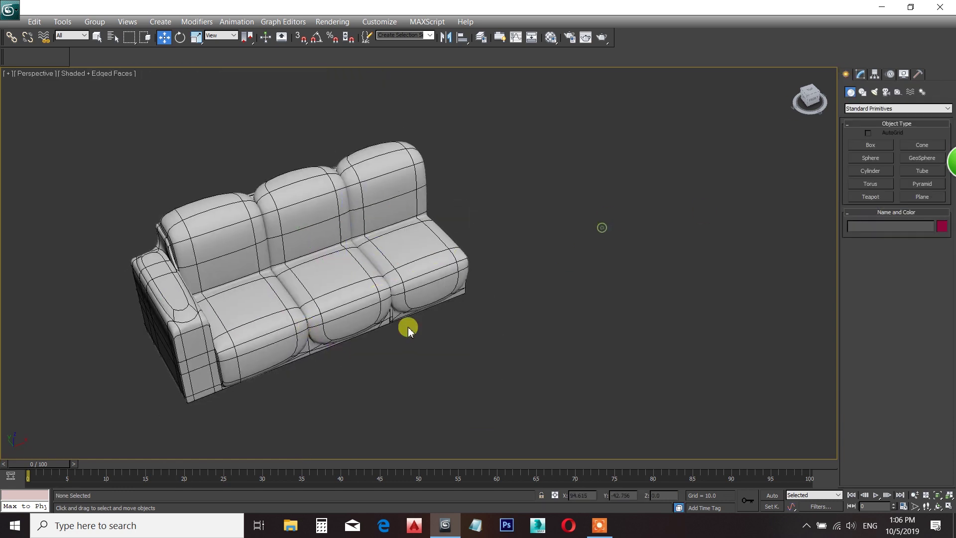
pyautogui.click(287, 312)
pyautogui.keyDown('shift'); pyautogui.moveTo(294, 297); pyautogui.dragTo(560, 337); pyautogui.keyUp('shift')
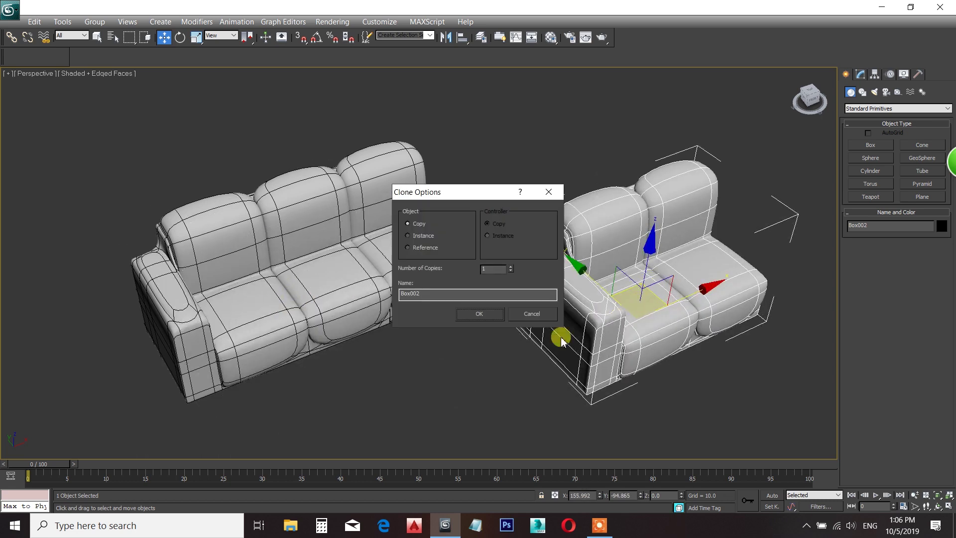
pyautogui.click(487, 317)
pyautogui.click(446, 38)
pyautogui.click(431, 349)
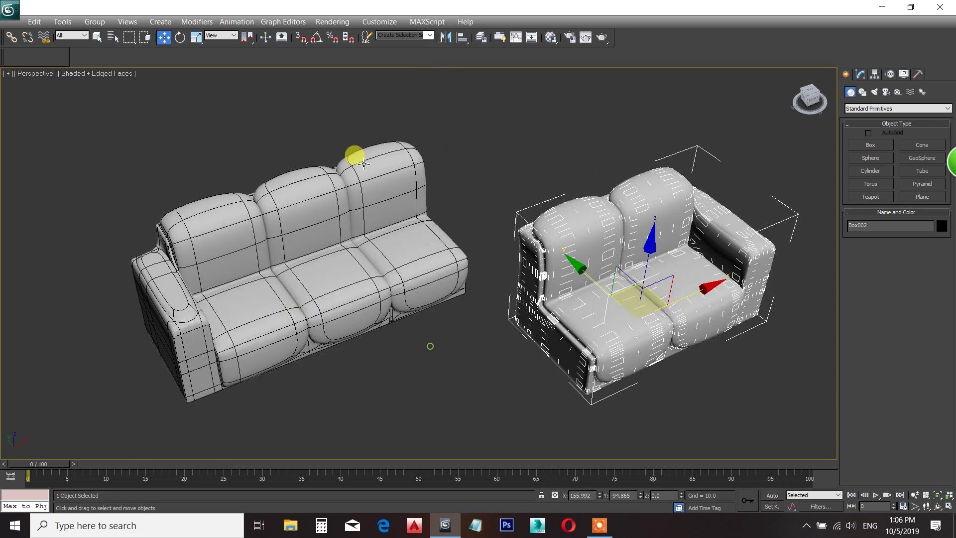
# Rotate the mirrored copy a quarter turn so that it stands perpendicular to the first sofa
pyautogui.press('e')
pyautogui.click(612, 267)
pyautogui.moveTo(650, 391); pyautogui.dragTo(604, 374)
# In the Top view, move the rotated copy to the sofa's open end to start an L-shaped layout, and return to the shaded Perspective view
pyautogui.press('t')
pyautogui.press('F3')
pyautogui.press('z')
pyautogui.press('F3')
pyautogui.scroll(3, 496, 308)
pyautogui.press('w')
pyautogui.moveTo(489, 313); pyautogui.dragTo(414, 298)
pyautogui.press('p')
pyautogui.press('z')
pyautogui.scroll(-4, 413, 298)
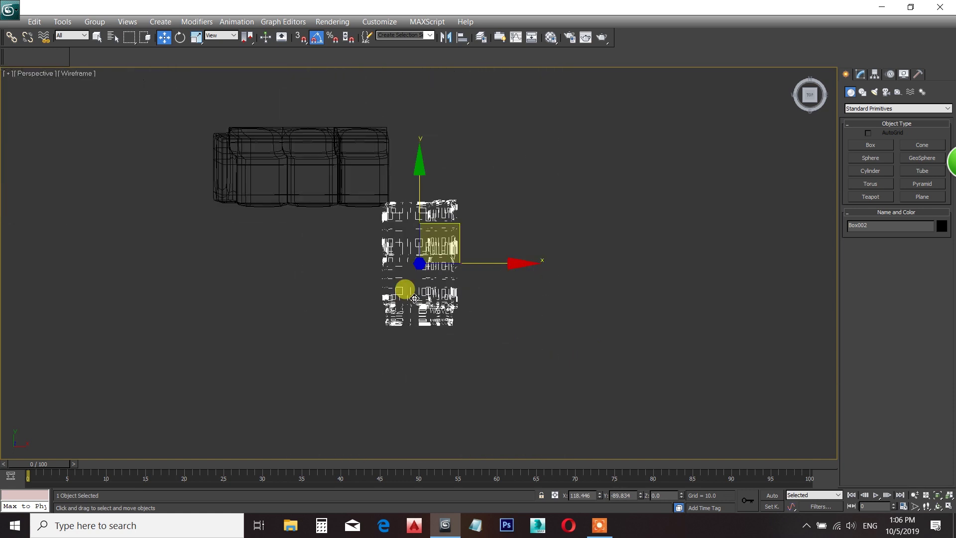
pyautogui.keyDown('alt'); pyautogui.moveTo(413, 297); pyautogui.dragTo(419, 280, button='middle'); pyautogui.keyUp('alt')
pyautogui.scroll(2, 398, 283)
pyautogui.scroll(3, 462, 281)
pyautogui.moveTo(359, 290); pyautogui.dragTo(505, 261, button='middle')
pyautogui.click(441, 404)
pyautogui.press('z')
pyautogui.keyDown('alt'); pyautogui.moveTo(492, 330); pyautogui.dragTo(403, 284, button='middle'); pyautogui.keyUp('alt')
pyautogui.click(385, 233)
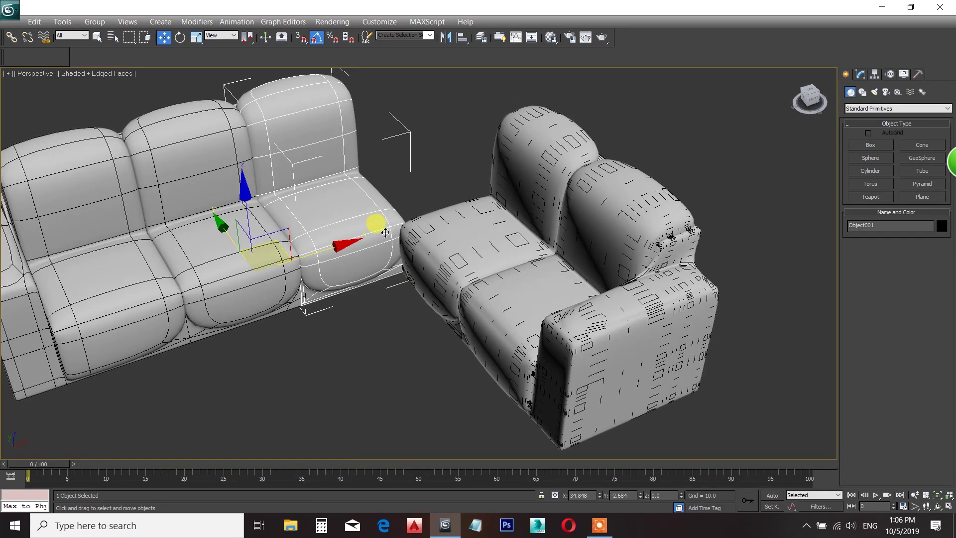
pyautogui.click(516, 267)
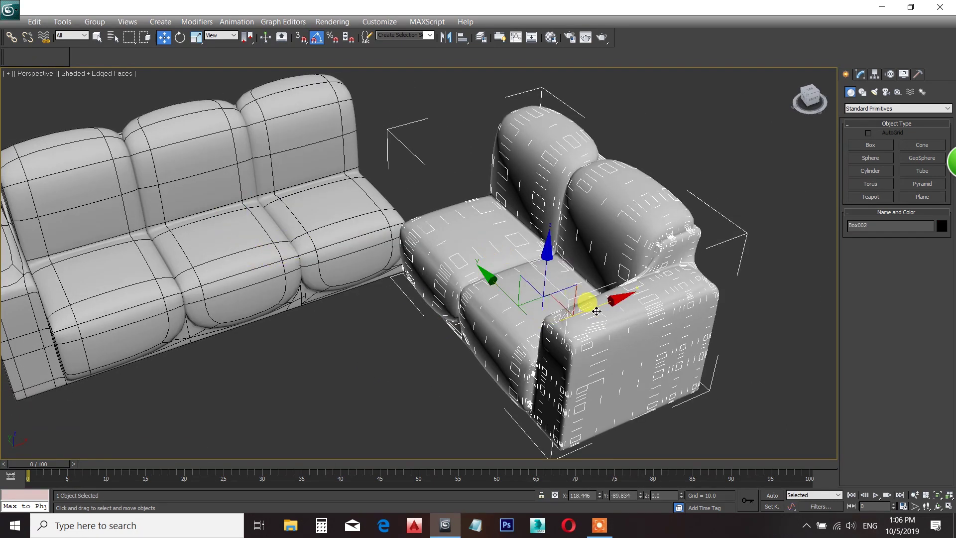
pyautogui.moveTo(575, 321); pyautogui.dragTo(494, 339)
pyautogui.hotkey('ctrl', 'z')
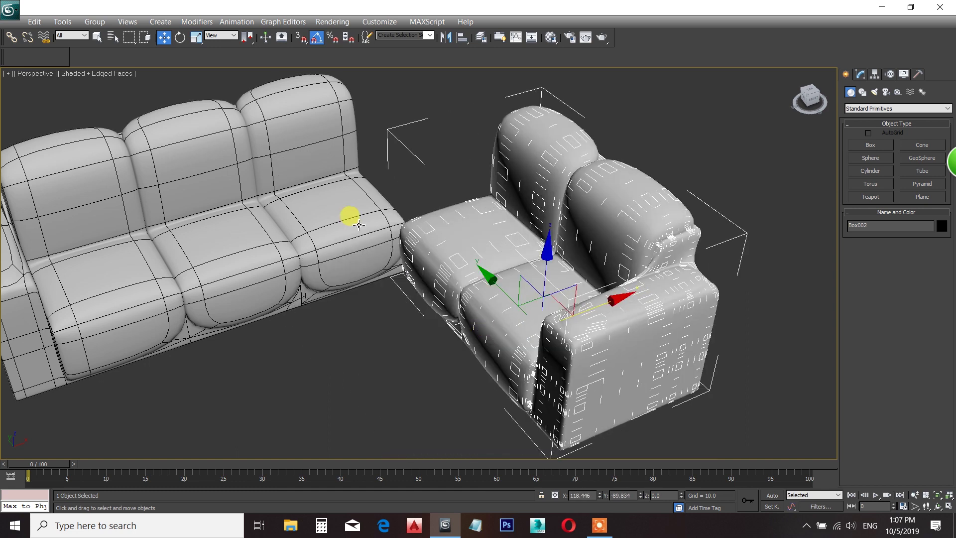
# Clone the third seat along X as a fourth seat in the corner between the two sofa sections
pyautogui.click(371, 233)
pyautogui.moveTo(371, 265); pyautogui.dragTo(366, 323, button='middle')
pyautogui.moveTo(337, 303)
pyautogui.keyDown('shift'); pyautogui.mouseDown()
pyautogui.moveTo(444, 262)
pyautogui.moveTo(426, 269)
pyautogui.mouseUp(); pyautogui.keyUp('shift')
pyautogui.click(476, 314)
pyautogui.moveTo(474, 299)
pyautogui.keyDown('alt'); pyautogui.mouseDown(button='middle')
pyautogui.moveTo(523, 282)
pyautogui.moveTo(506, 306)
pyautogui.mouseUp(button='middle'); pyautogui.keyUp('alt')
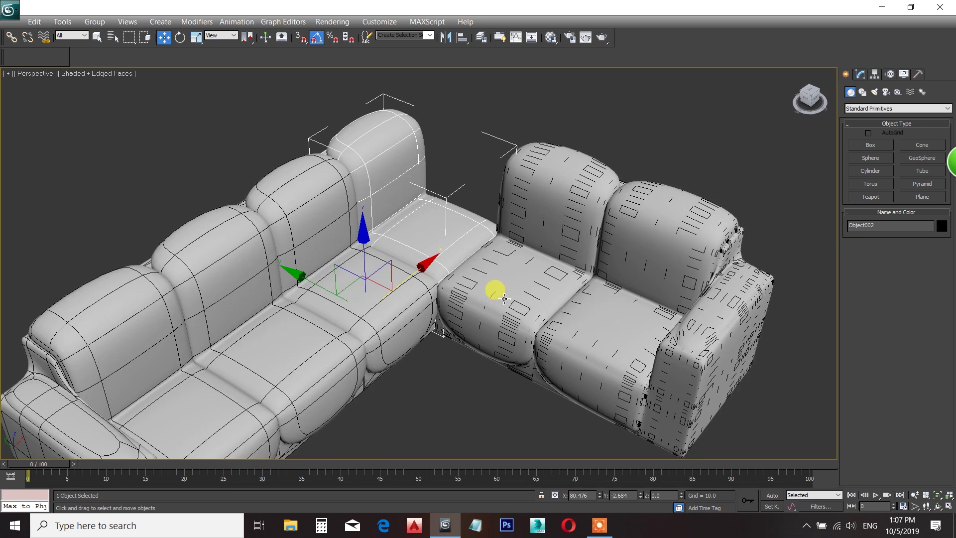
# Clone the corner seat while rotating it -90 degrees about Z
pyautogui.click(182, 37)
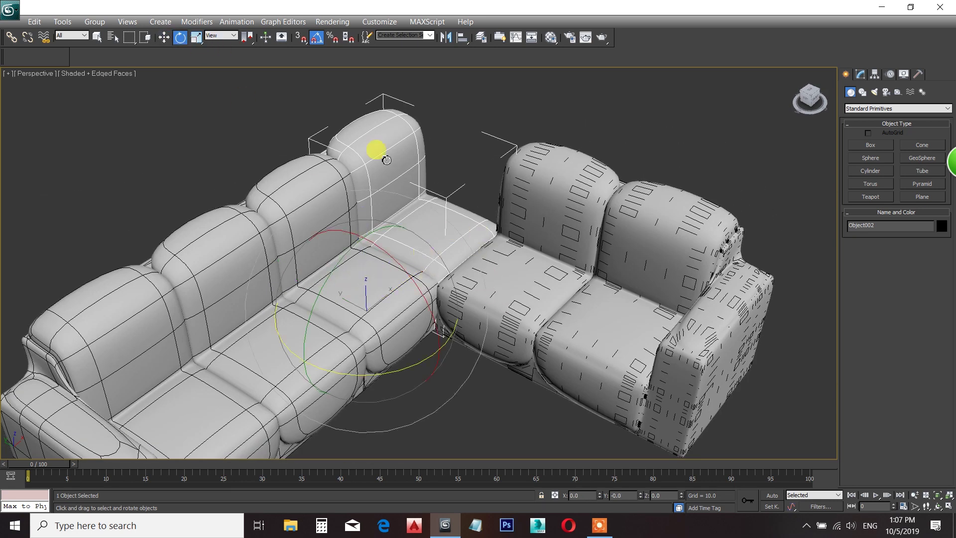
pyautogui.moveTo(386, 378)
pyautogui.keyDown('shift'); pyautogui.mouseDown()
pyautogui.moveTo(326, 363)
pyautogui.moveTo(375, 358)
pyautogui.mouseUp(); pyautogui.keyUp('shift')
pyautogui.click(480, 315)
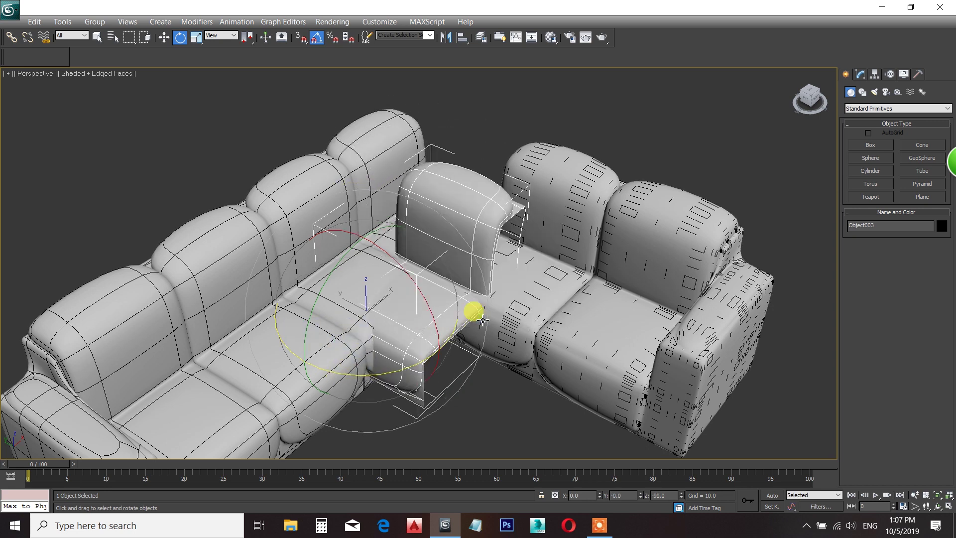
# Move the rotated seat toward the corner in the Top view and align its back edge with the perpendicular section in the Front view
pyautogui.press('t')
pyautogui.press('F3')
pyautogui.press('w')
pyautogui.moveTo(455, 177); pyautogui.dragTo(521, 145)
pyautogui.press('f')
pyautogui.press('z')
pyautogui.press('F3')
pyautogui.scroll(1, 528, 286)
pyautogui.moveTo(529, 326); pyautogui.dragTo(516, 262, button='middle')
pyautogui.press('F3')
pyautogui.moveTo(574, 320); pyautogui.dragTo(541, 258, button='middle')
pyautogui.scroll(3, 469, 331)
pyautogui.moveTo(197, 421); pyautogui.dragTo(179, 417)
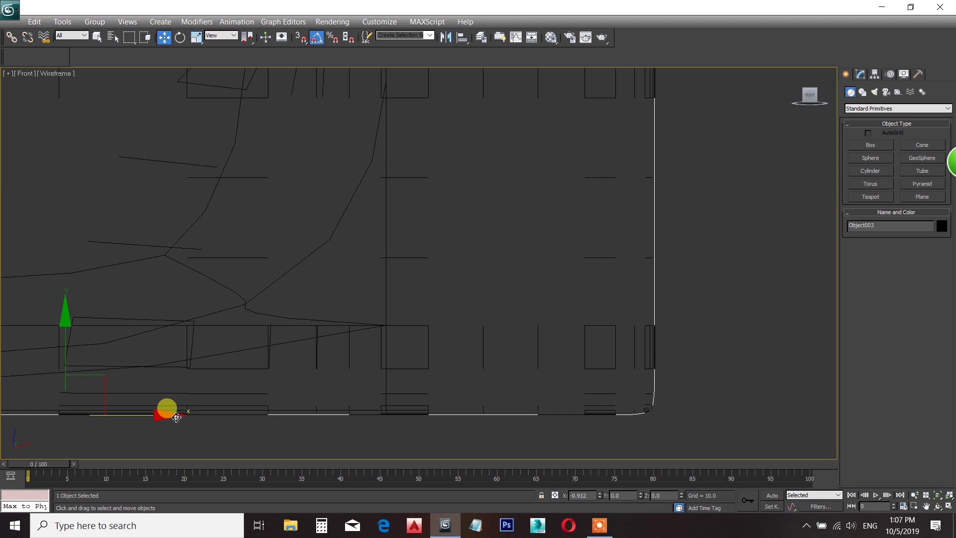
# Move the rotated corner seat along Y so that it fits between the fourth seat's backrest and the perpendicular section
pyautogui.press('t')
pyautogui.press('z')
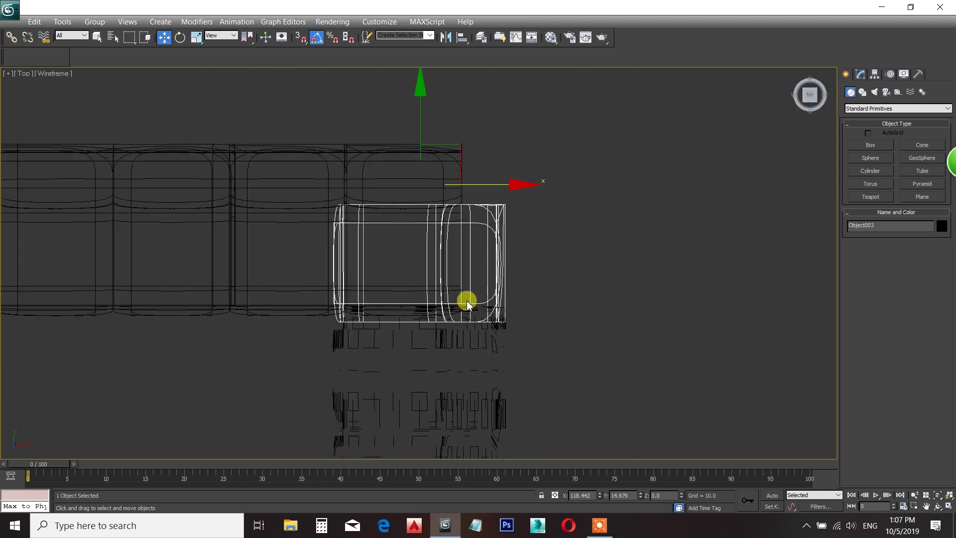
pyautogui.press('p')
pyautogui.scroll(-2, 467, 302)
pyautogui.moveTo(458, 346)
pyautogui.keyDown('alt'); pyautogui.mouseDown(button='middle')
pyautogui.moveTo(557, 294)
pyautogui.moveTo(590, 333)
pyautogui.mouseUp(button='middle'); pyautogui.keyUp('alt')
pyautogui.scroll(-3, 558, 298)
pyautogui.scroll(4, 558, 302)
pyautogui.scroll(-2, 302, 400)
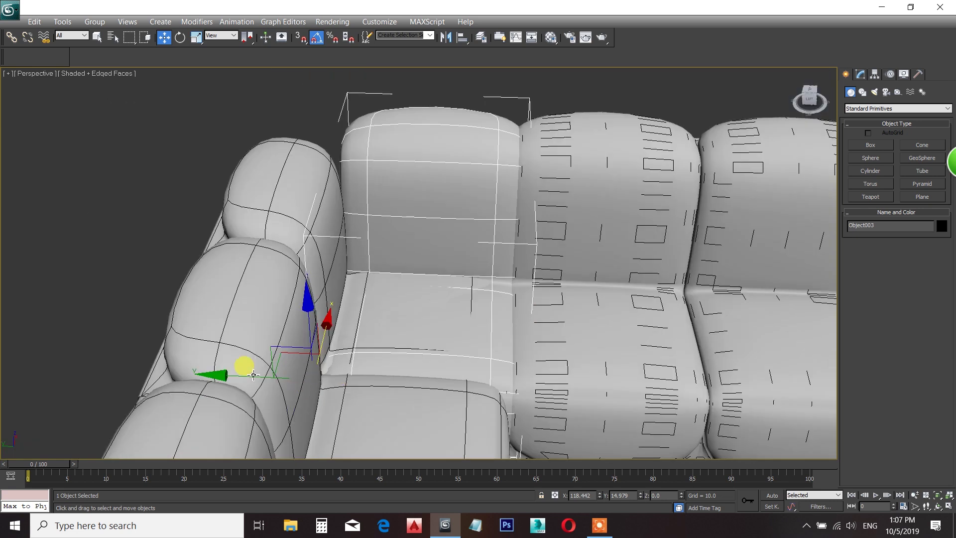
pyautogui.moveTo(246, 381); pyautogui.dragTo(231, 383)
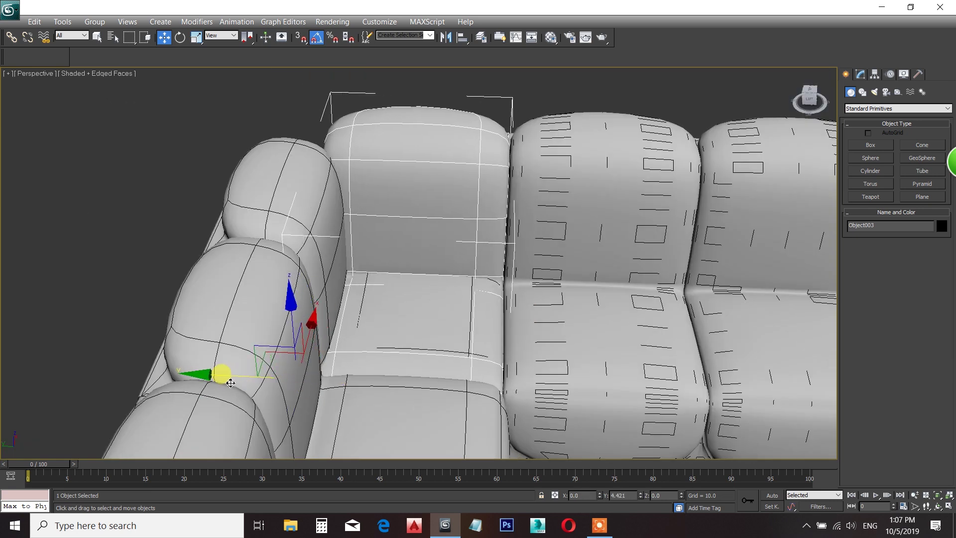
pyautogui.keyDown('alt'); pyautogui.moveTo(231, 382); pyautogui.dragTo(263, 270, button='middle'); pyautogui.keyUp('alt')
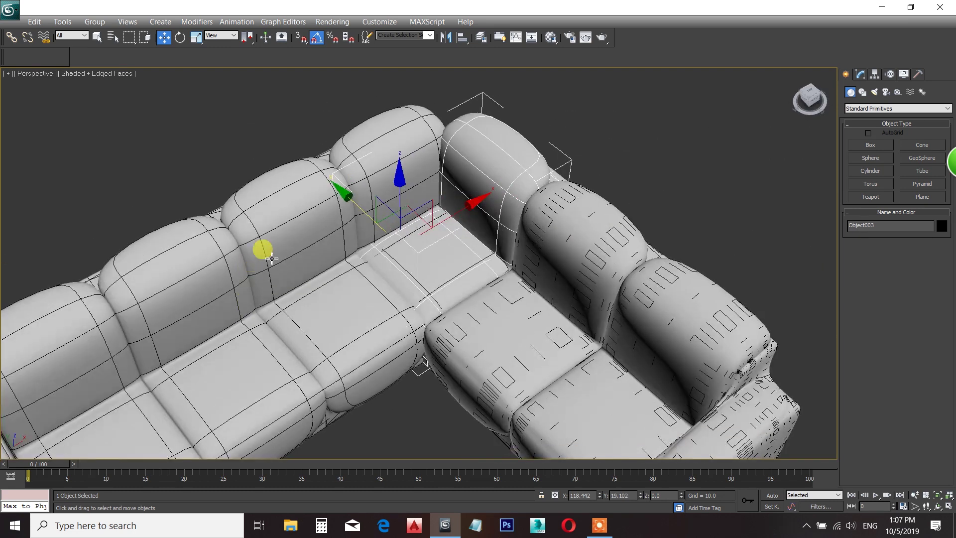
pyautogui.moveTo(445, 223); pyautogui.dragTo(440, 211)
pyautogui.click(648, 172)
# Delete the overlapping seat polygons of the fourth seat, keeping its backrest, and return to the smoothed, shaded view
pyautogui.click(480, 246)
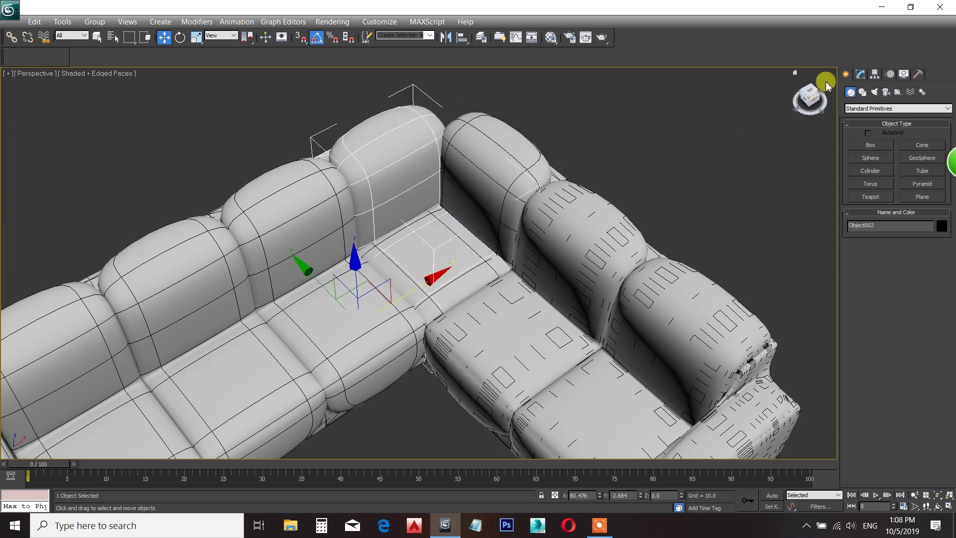
pyautogui.click(859, 75)
pyautogui.click(868, 160)
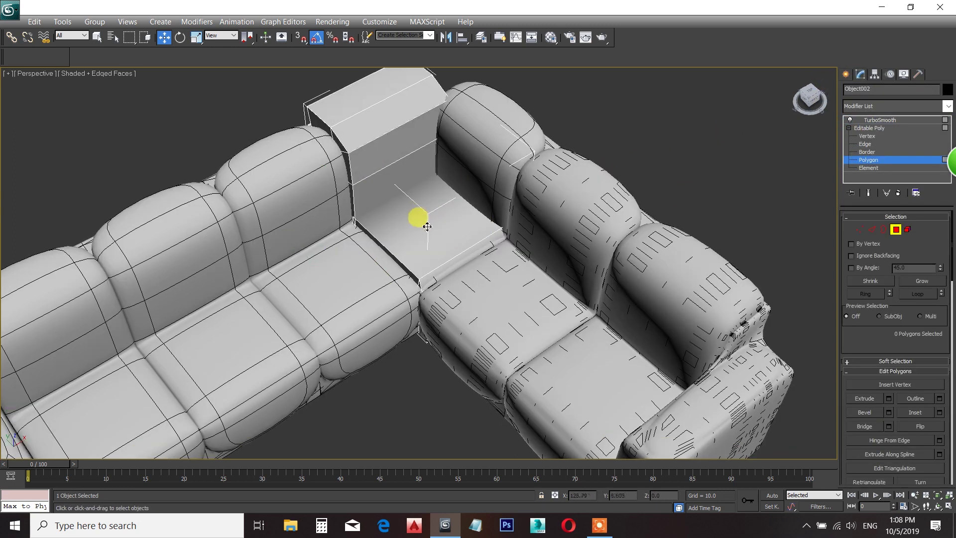
pyautogui.press('F3')
pyautogui.moveTo(463, 260); pyautogui.dragTo(446, 206)
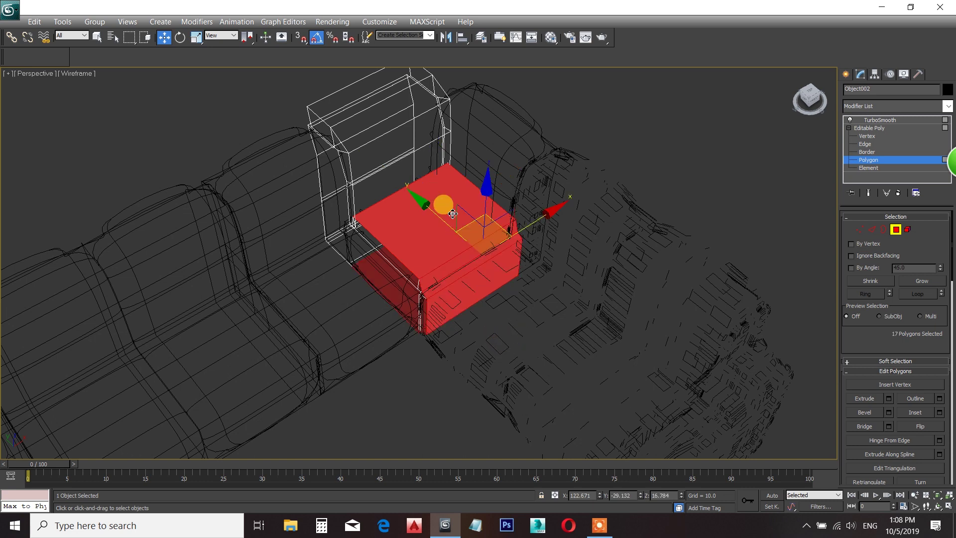
pyautogui.press('Delete')
pyautogui.moveTo(462, 336); pyautogui.dragTo(375, 254)
pyautogui.press('Delete')
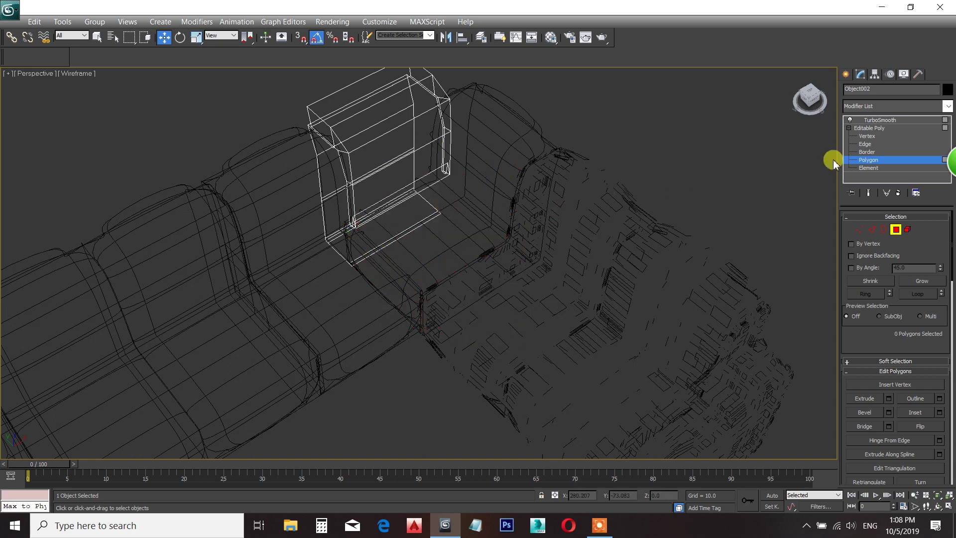
pyautogui.click(881, 121)
pyautogui.press('F3')
pyautogui.click(572, 273)
# Examine the assembled corner sofa from several angles and select it
pyautogui.scroll(-3, 542, 287)
pyautogui.keyDown('alt'); pyautogui.moveTo(543, 287); pyautogui.dragTo(562, 271, button='middle'); pyautogui.keyUp('alt')
pyautogui.scroll(5, 487, 299)
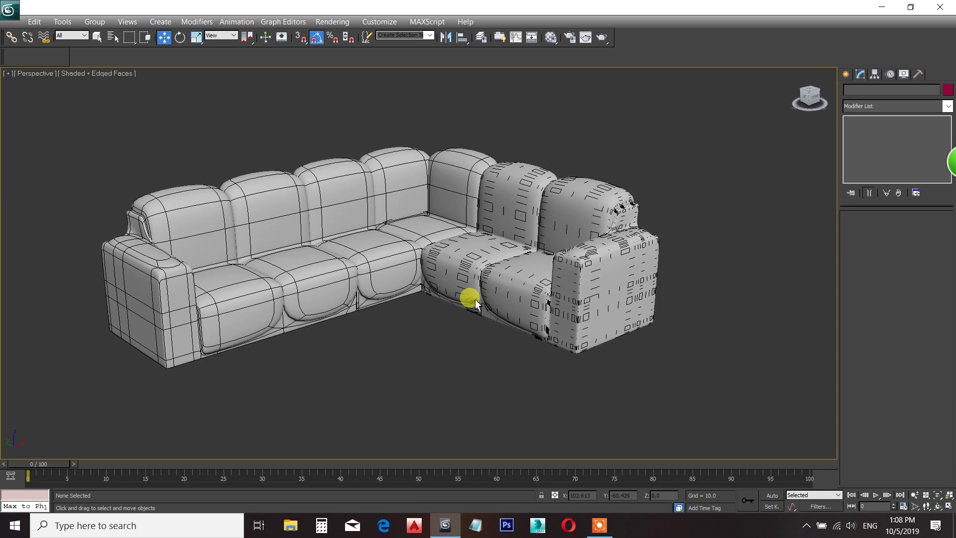
pyautogui.moveTo(478, 291); pyautogui.dragTo(496, 282, button='middle')
pyautogui.scroll(3, 495, 281)
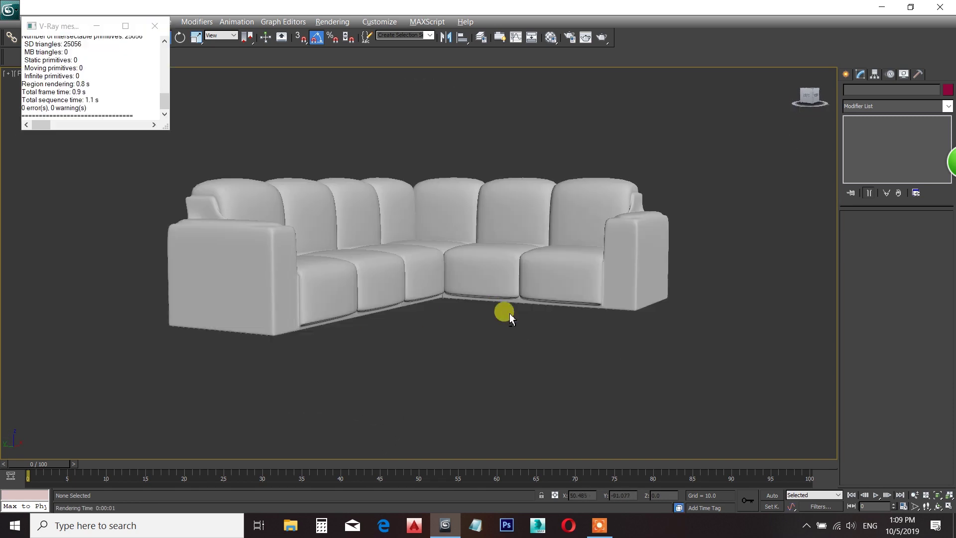
pyautogui.moveTo(509, 313)
pyautogui.keyDown('alt'); pyautogui.mouseDown(button='middle')
pyautogui.moveTo(491, 327)
pyautogui.moveTo(516, 329)
pyautogui.mouseUp(button='middle'); pyautogui.keyUp('alt')
pyautogui.scroll(3, 496, 316)
pyautogui.scroll(-3, 517, 329)
pyautogui.click(411, 302)
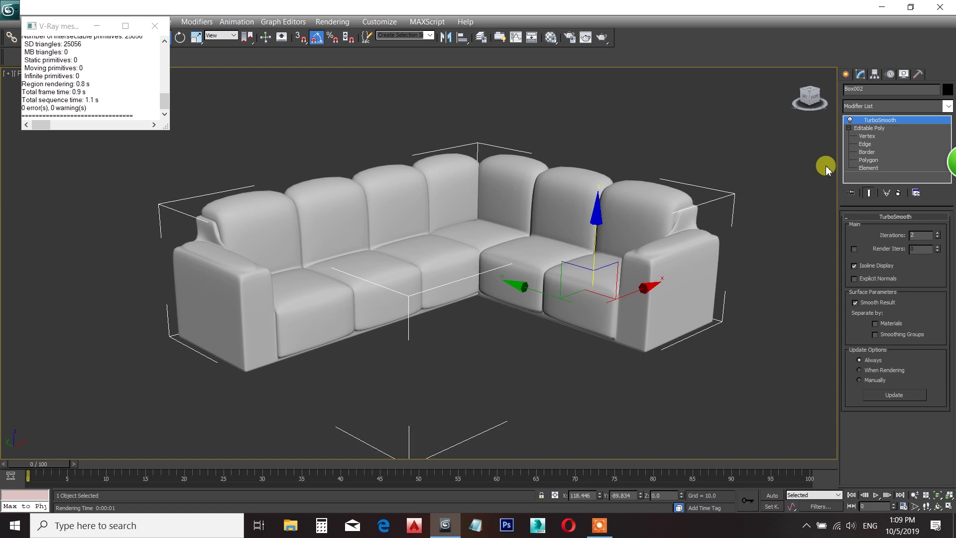
# Change the first material to a VRayMtl with the sofa at Polygon level
pyautogui.click(868, 160)
pyautogui.press('m')
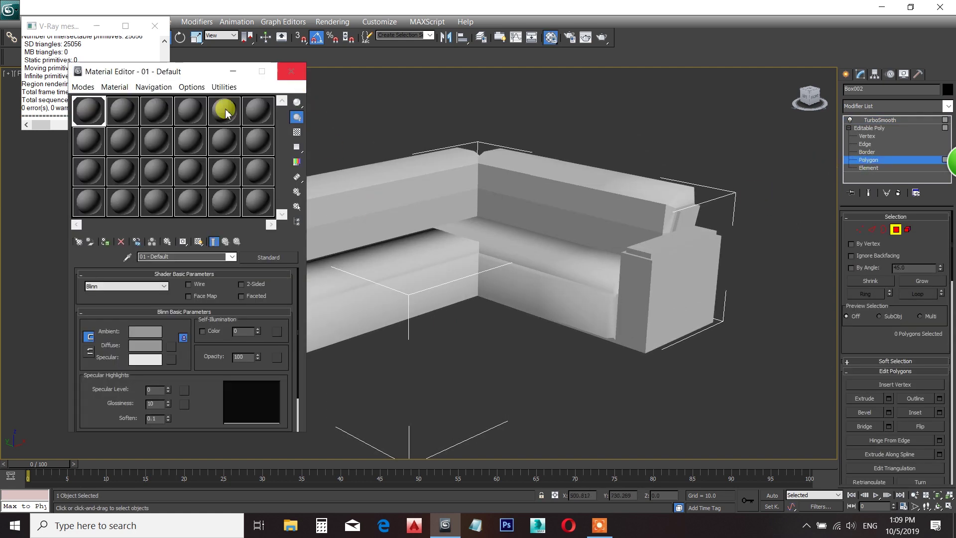
pyautogui.click(254, 258)
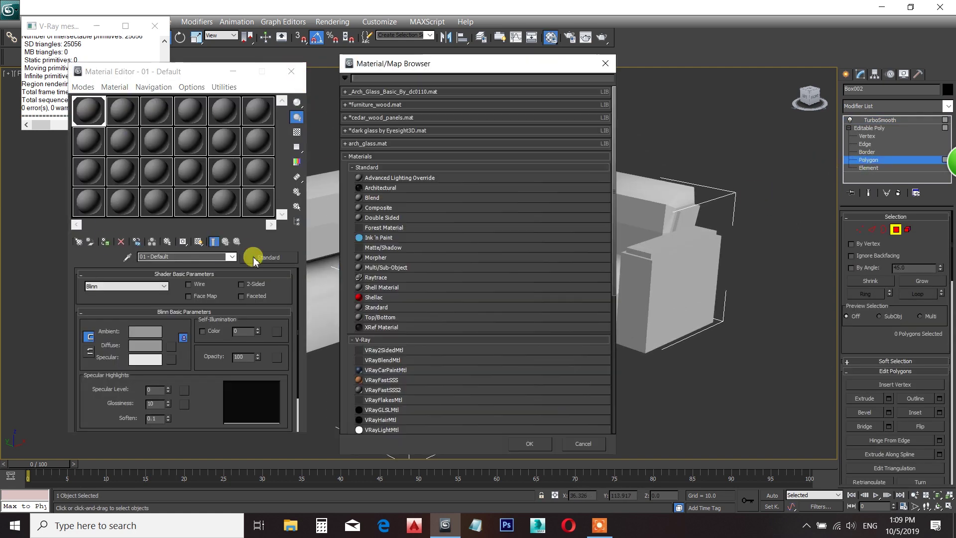
pyautogui.scroll(-2, 393, 398)
pyautogui.click(382, 427)
pyautogui.doubleClick(382, 428)
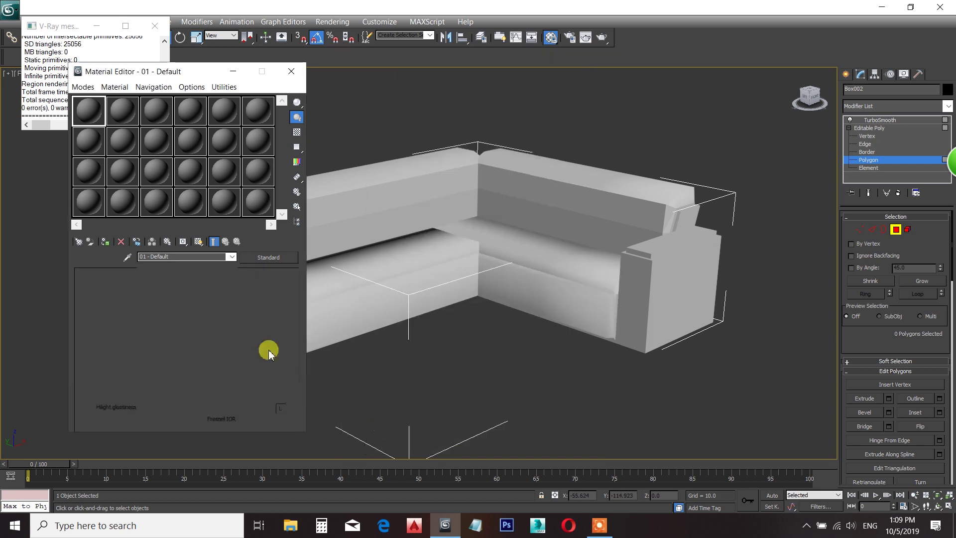
# Add a Bitmap to the material's diffuse map and browse to the TEXTURES folder on drive D
pyautogui.click(181, 336)
pyautogui.doubleClick(374, 166)
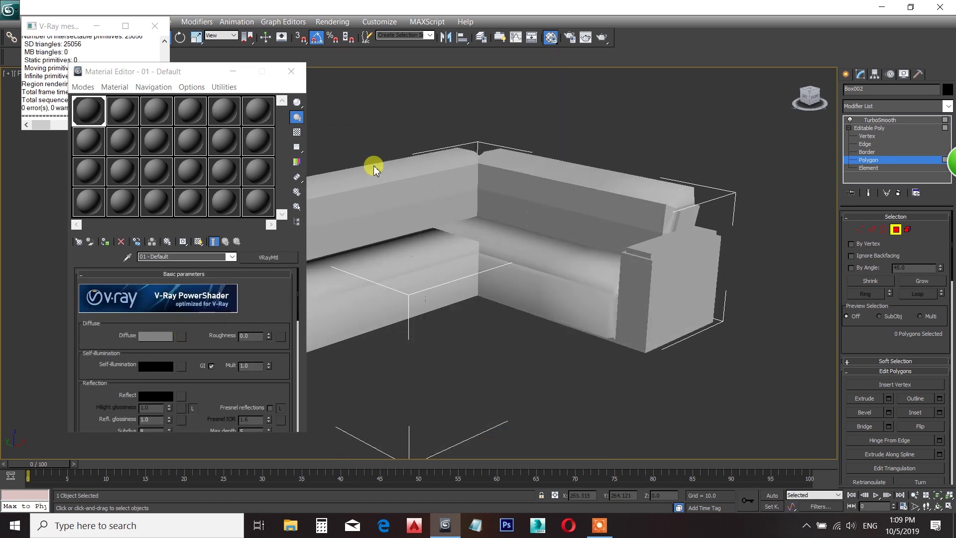
pyautogui.click(213, 48)
pyautogui.click(154, 49)
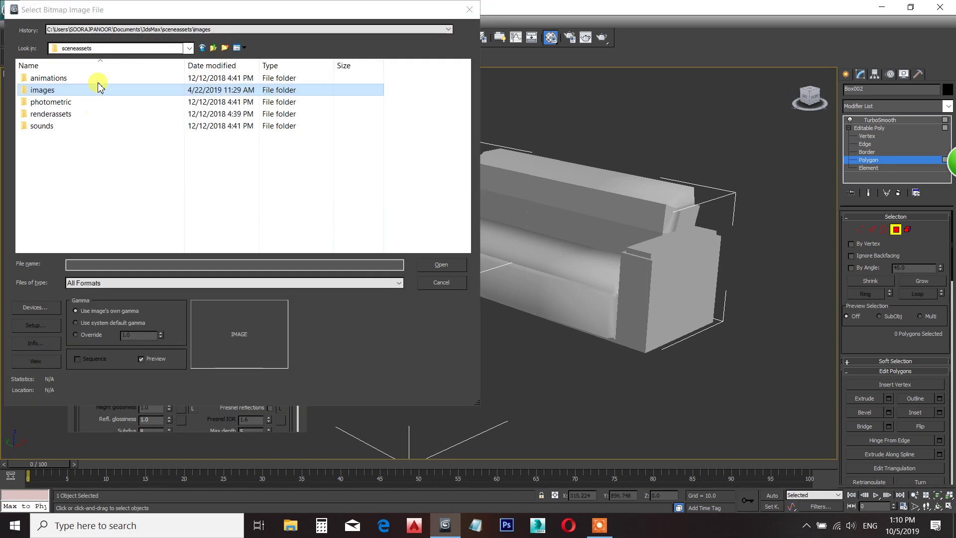
pyautogui.click(129, 47)
pyautogui.click(92, 220)
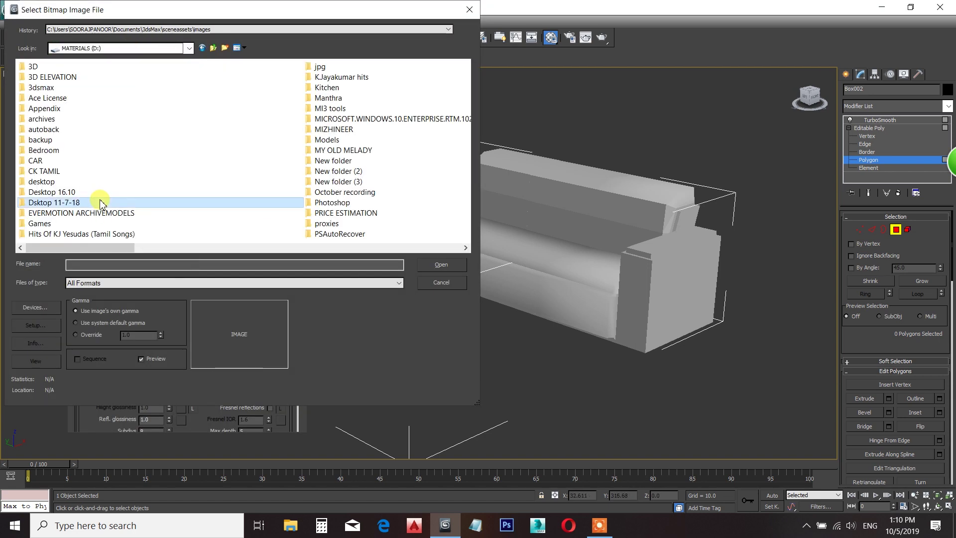
pyautogui.scroll(-5, 39, 203)
pyautogui.doubleClick(67, 175)
pyautogui.click(65, 173)
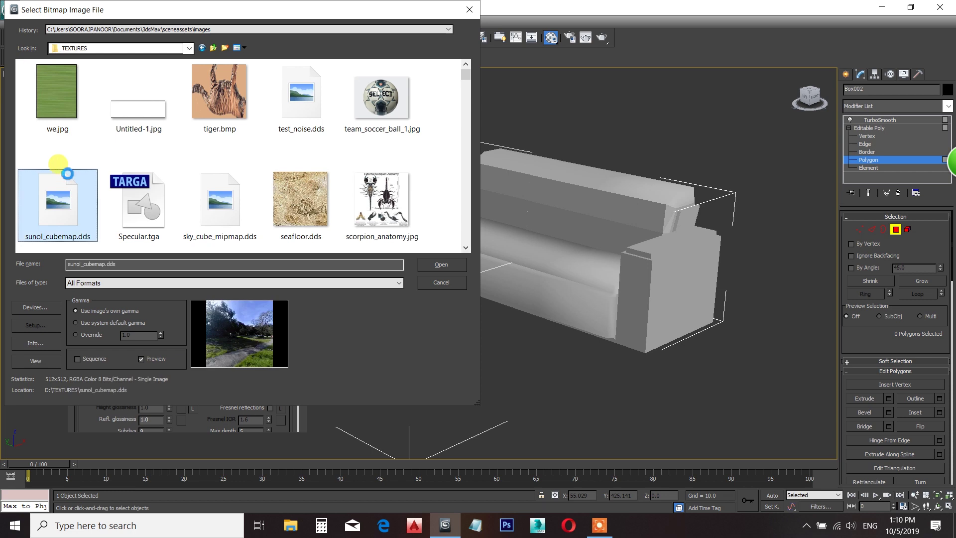
# Load 1 (2).jpg from the Cloth Textures folder as the diffuse bitmap and show it on the sofa
pyautogui.press('c')
pyautogui.press('l')
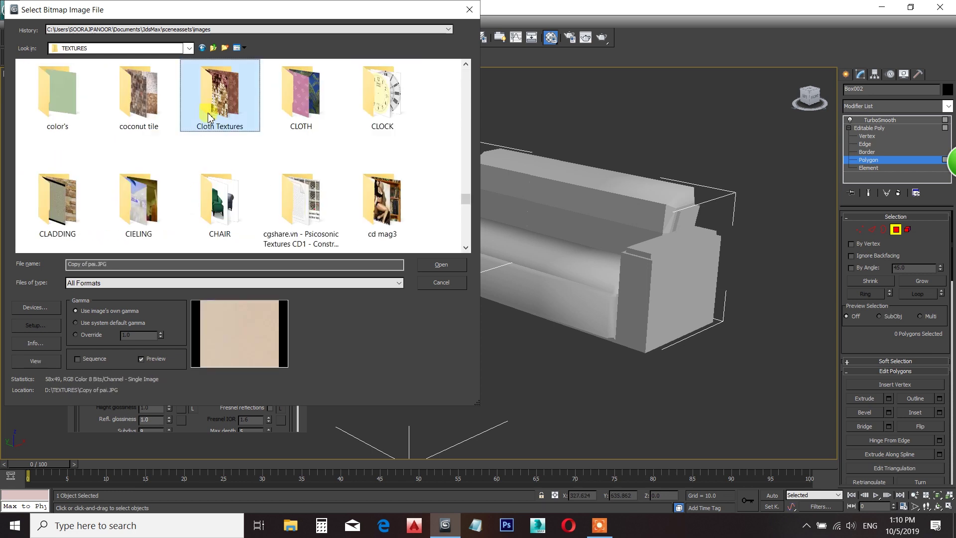
pyautogui.doubleClick(209, 110)
pyautogui.doubleClick(305, 100)
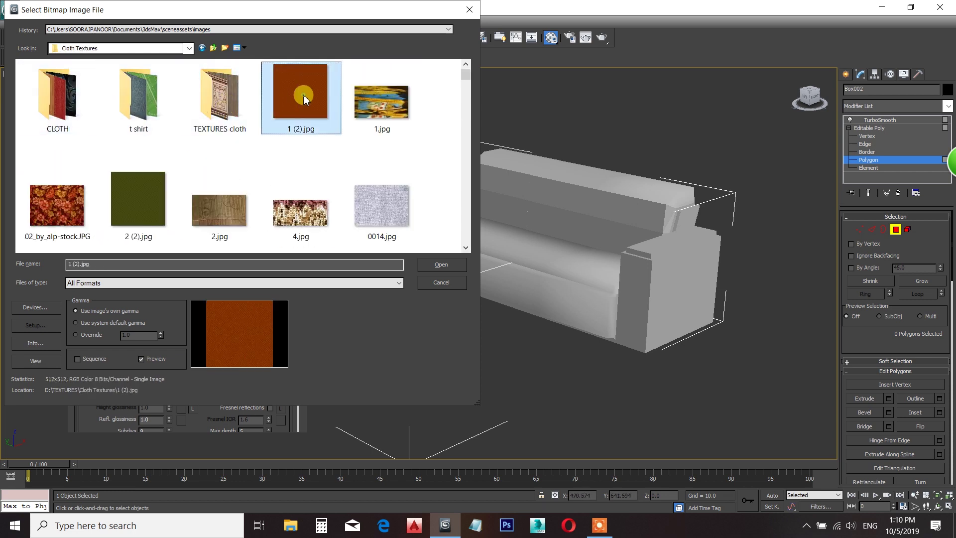
pyautogui.click(198, 242)
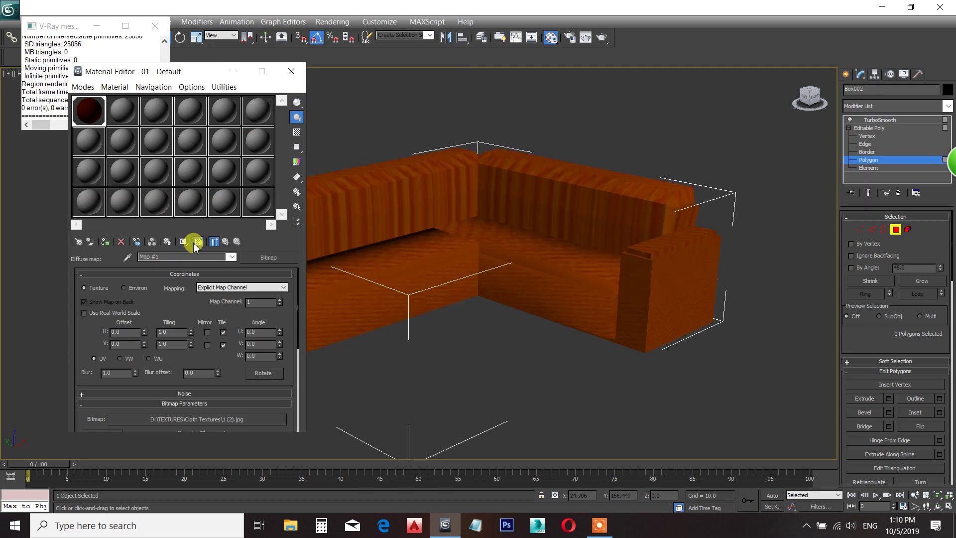
pyautogui.click(292, 73)
# Select the polygons of the armrest at the end of the four-seat section in the wireframe Front view
pyautogui.keyDown('alt'); pyautogui.moveTo(341, 284); pyautogui.dragTo(413, 283, button='middle'); pyautogui.keyUp('alt')
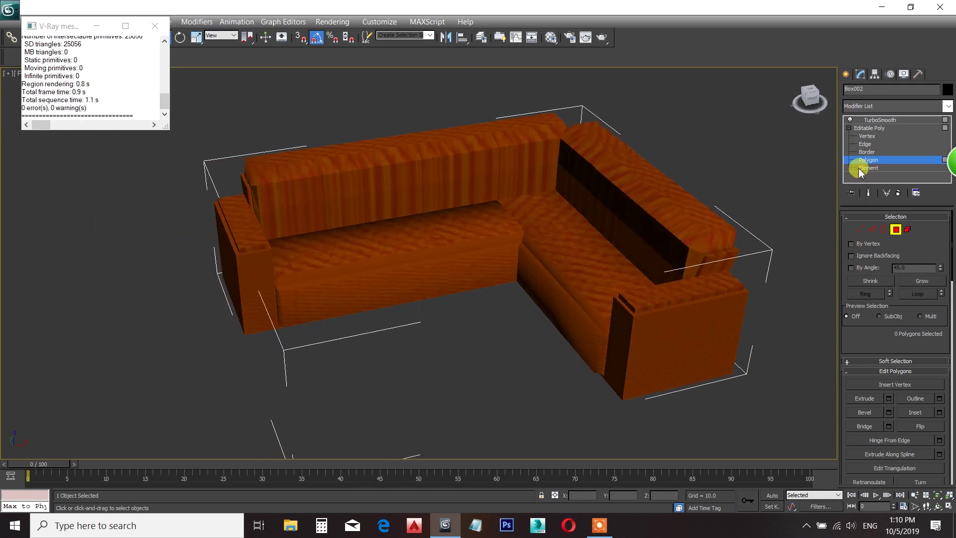
pyautogui.keyDown('alt'); pyautogui.moveTo(378, 246); pyautogui.dragTo(553, 250, button='middle'); pyautogui.keyUp('alt')
pyautogui.press('f')
pyautogui.press('z')
pyautogui.press('F3')
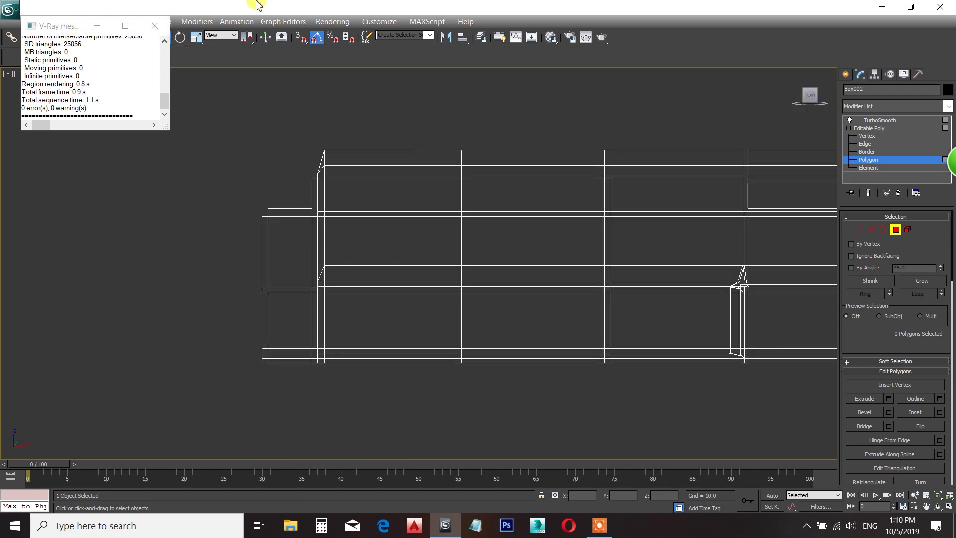
pyautogui.click(148, 26)
pyautogui.click(159, 10)
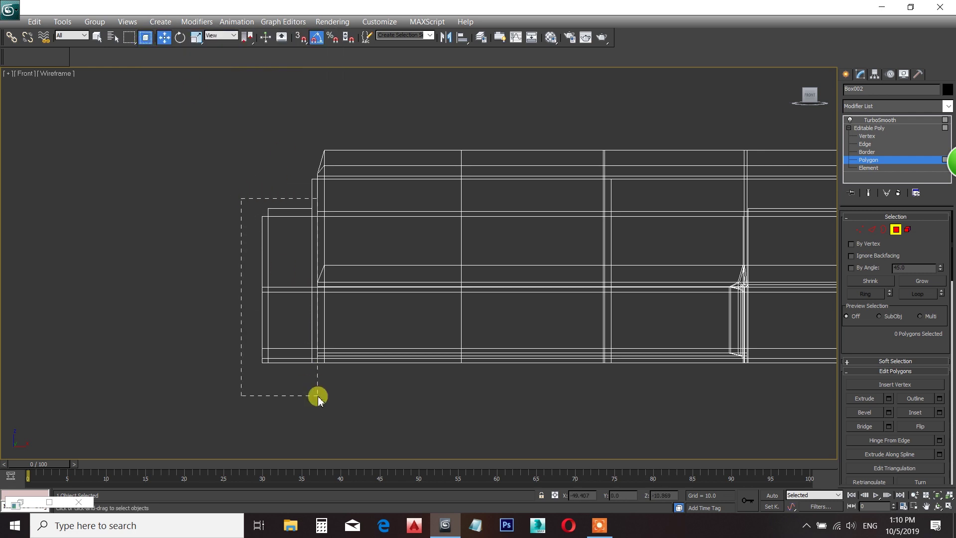
pyautogui.moveTo(313, 403); pyautogui.dragTo(312, 403)
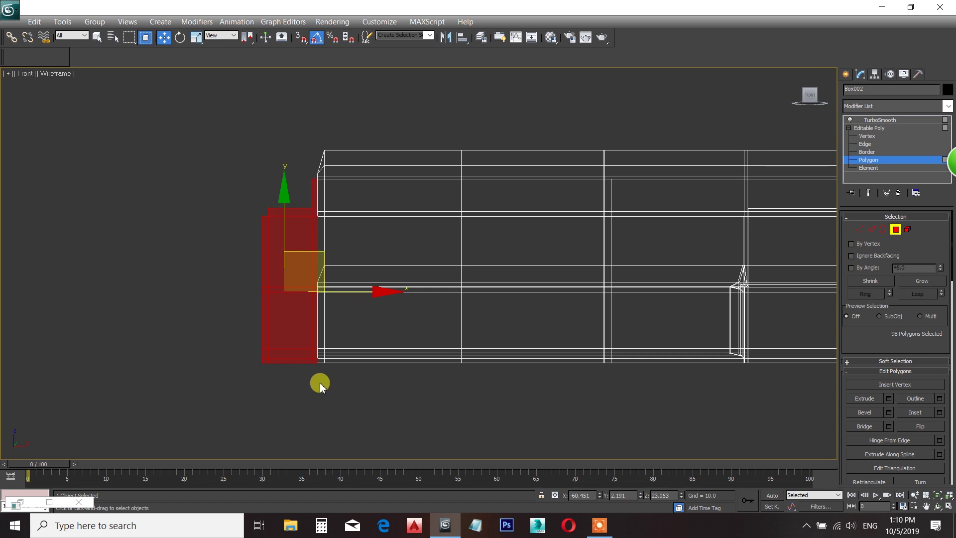
# Grow the armrest's polygon selection by one ring in the shaded Perspective view
pyautogui.scroll(-2, 336, 371)
pyautogui.press('p')
pyautogui.press('z')
pyautogui.press('F3')
pyautogui.scroll(-4, 453, 347)
pyautogui.moveTo(367, 312)
pyautogui.keyDown('alt'); pyautogui.mouseDown(button='middle')
pyautogui.moveTo(444, 338)
pyautogui.moveTo(429, 344)
pyautogui.moveTo(427, 310)
pyautogui.mouseUp(button='middle'); pyautogui.keyUp('alt')
pyautogui.scroll(4, 432, 314)
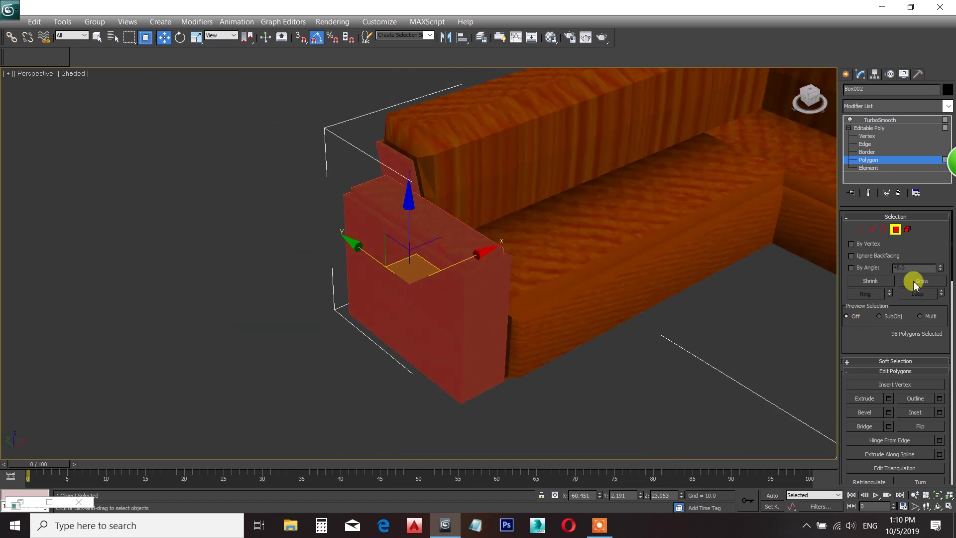
pyautogui.moveTo(665, 311); pyautogui.dragTo(576, 314, button='middle')
pyautogui.moveTo(698, 305); pyautogui.dragTo(663, 299, button='middle')
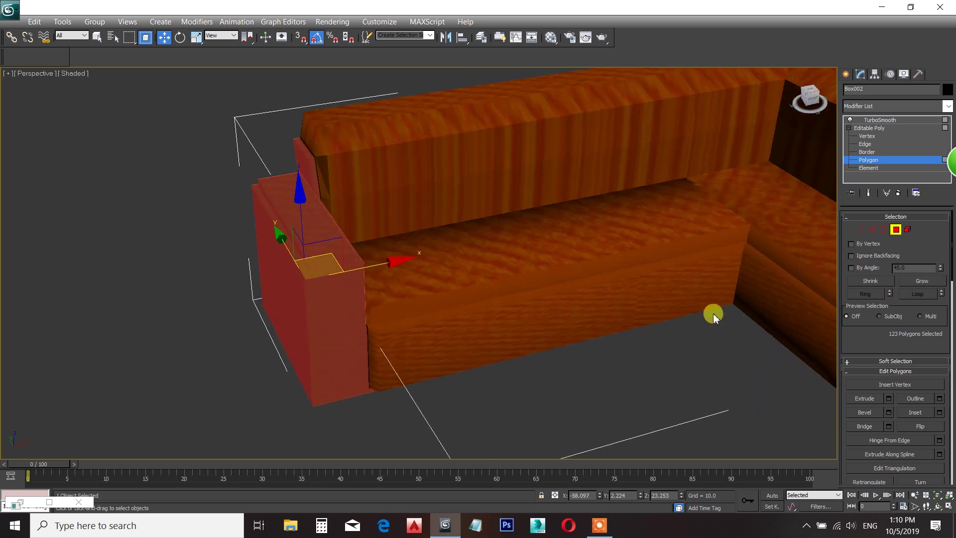
# Change the second material to a VRayMtl for the selected armrest
pyautogui.press('m')
pyautogui.click(122, 111)
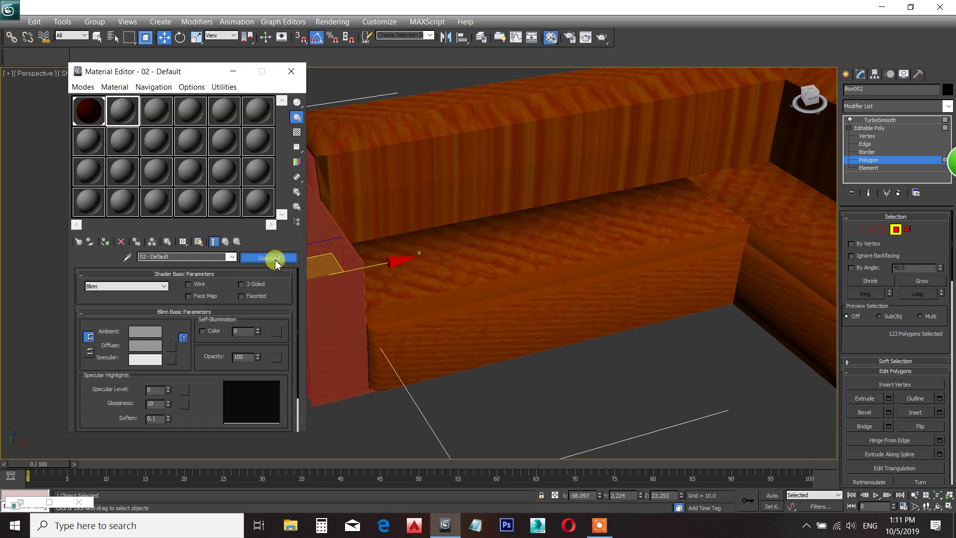
pyautogui.click(268, 257)
pyautogui.doubleClick(374, 428)
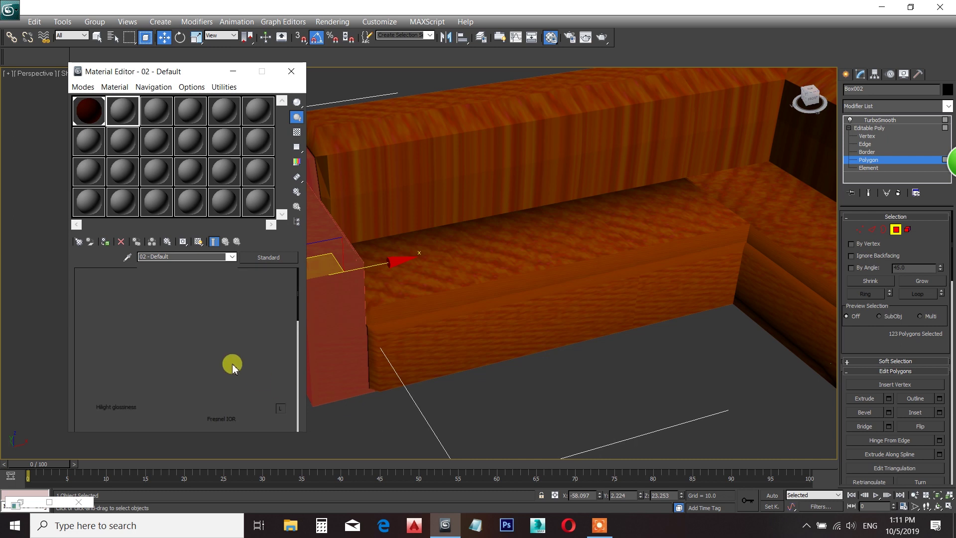
# Load 0007.jpg from the TEXTURES cloth folder as the second material's diffuse bitmap and assign the material to the selected armrest
pyautogui.click(181, 336)
pyautogui.doubleClick(373, 169)
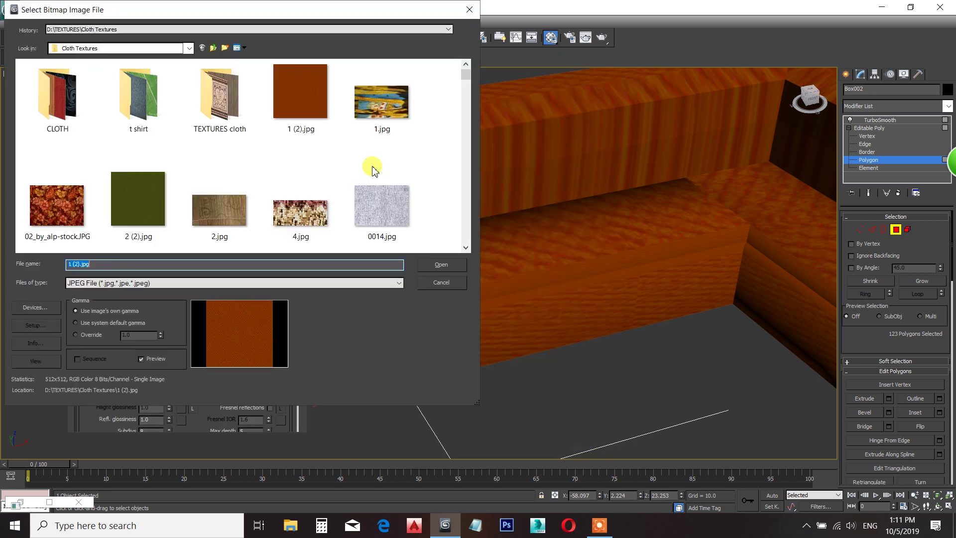
pyautogui.doubleClick(222, 100)
pyautogui.rightClick(347, 118)
pyautogui.moveTo(369, 125)
pyautogui.click(518, 140)
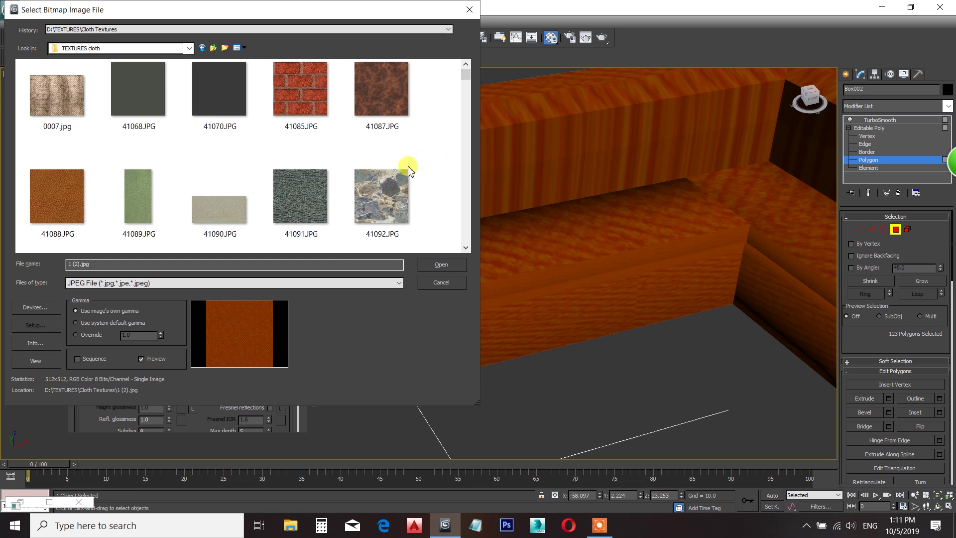
pyautogui.scroll(-2, 407, 160)
pyautogui.scroll(2, 405, 146)
pyautogui.click(66, 96)
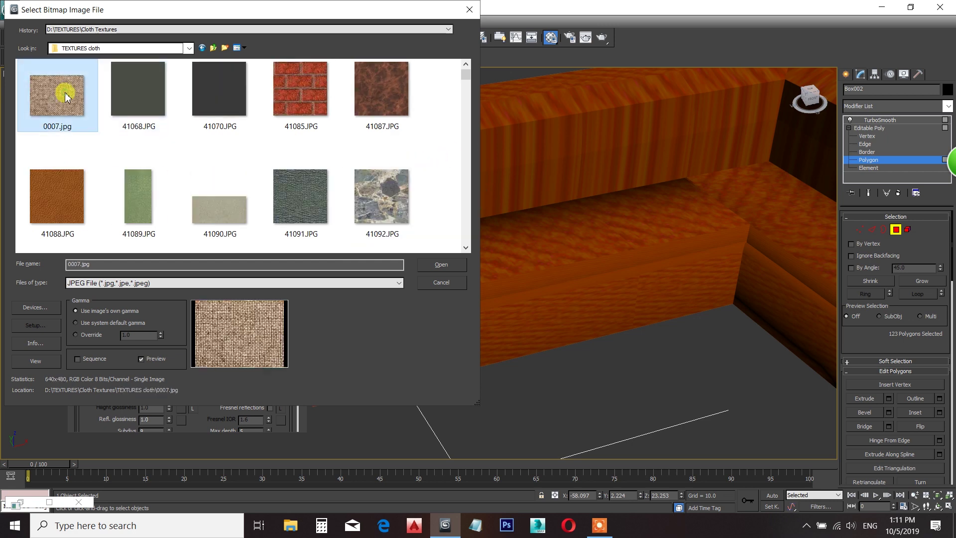
pyautogui.doubleClick(66, 96)
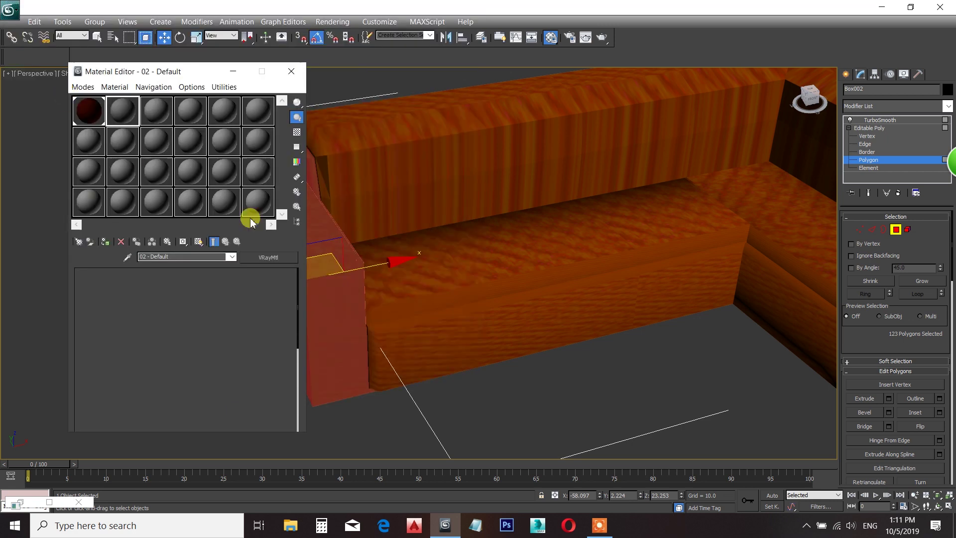
pyautogui.click(105, 242)
pyautogui.click(297, 75)
# Select the thin strip of polygons along the sofa's base in the Front view and give it the 0007.jpg material
pyautogui.click(869, 129)
pyautogui.moveTo(470, 289)
pyautogui.keyDown('alt'); pyautogui.mouseDown(button='middle')
pyautogui.moveTo(467, 254)
pyautogui.moveTo(483, 278)
pyautogui.moveTo(465, 244)
pyautogui.moveTo(498, 234)
pyautogui.mouseUp(button='middle'); pyautogui.keyUp('alt')
pyautogui.press('f')
pyautogui.press('F3')
pyautogui.click(868, 160)
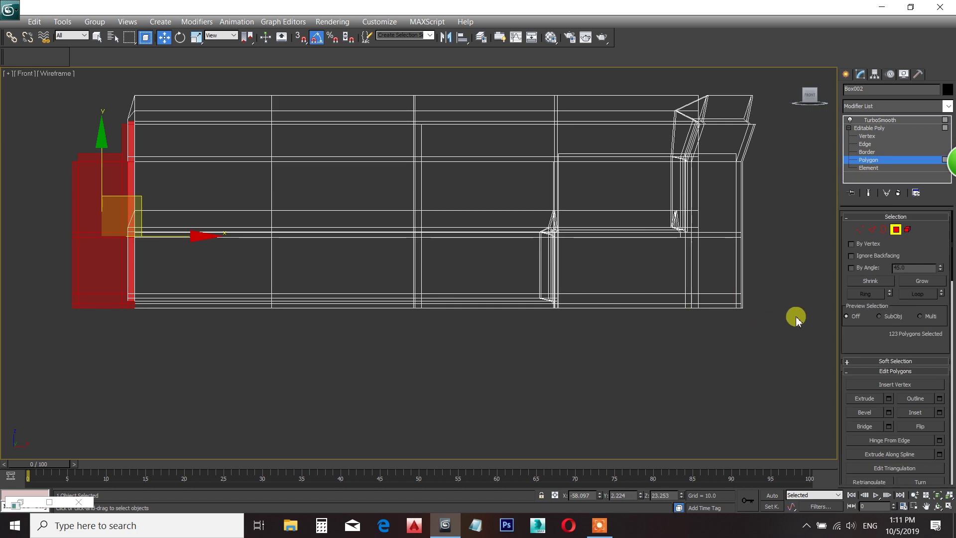
pyautogui.moveTo(109, 300); pyautogui.dragTo(108, 300)
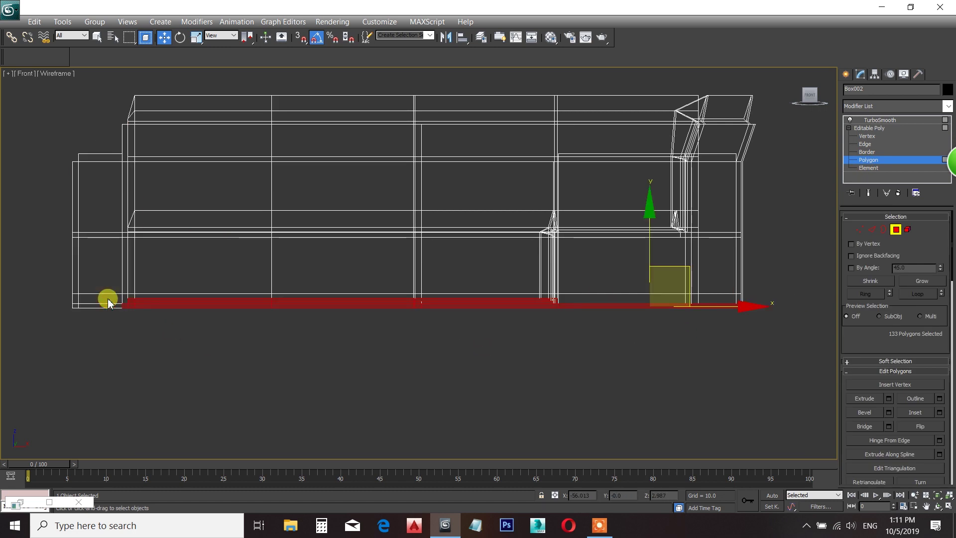
pyautogui.press('p')
pyautogui.press('F3')
pyautogui.moveTo(325, 277)
pyautogui.keyDown('alt'); pyautogui.mouseDown(button='middle')
pyautogui.moveTo(427, 294)
pyautogui.moveTo(361, 338)
pyautogui.mouseUp(button='middle'); pyautogui.keyUp('alt')
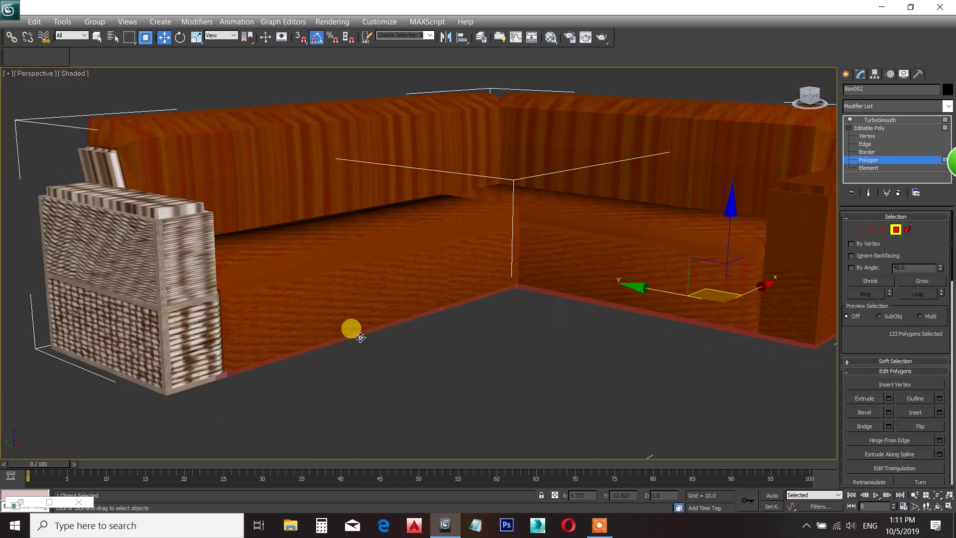
pyautogui.press('m')
pyautogui.click(588, 345)
# Select the polygons of the armrest on the perpendicular section in the wireframe Top view
pyautogui.moveTo(587, 345); pyautogui.dragTo(460, 316, button='middle')
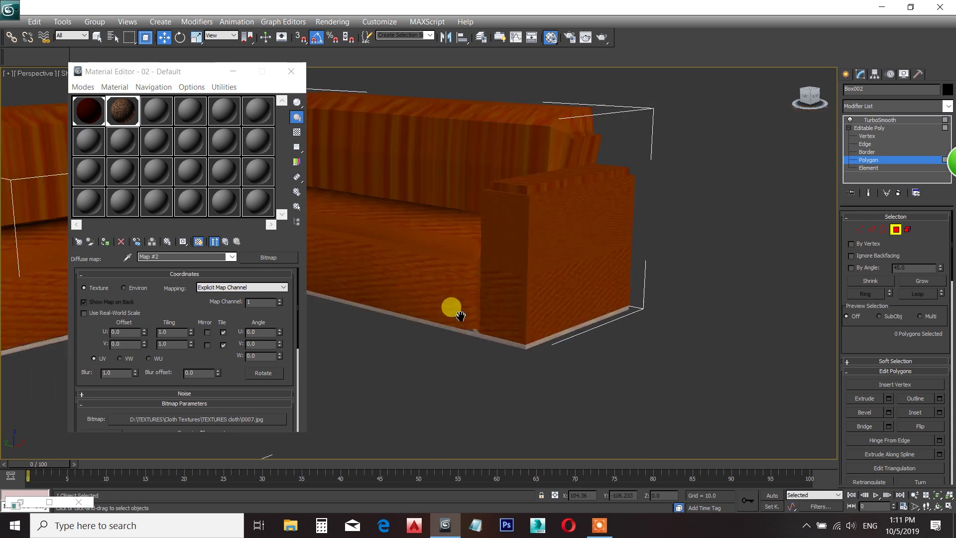
pyautogui.press('t')
pyautogui.press('F3')
pyautogui.moveTo(582, 444)
pyautogui.mouseDown(button='middle')
pyautogui.moveTo(518, 313)
pyautogui.moveTo(393, 272)
pyautogui.mouseUp(button='middle')
pyautogui.scroll(5, 512, 298)
pyautogui.moveTo(332, 234); pyautogui.dragTo(331, 231)
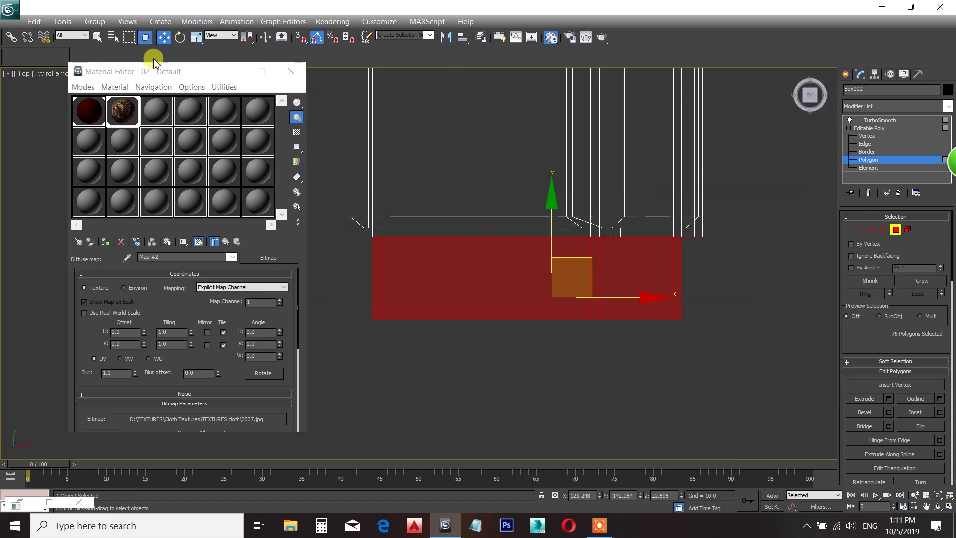
# Extend the selection to the whole second armrest in the shaded Perspective view, growing it by one ring
pyautogui.press('p')
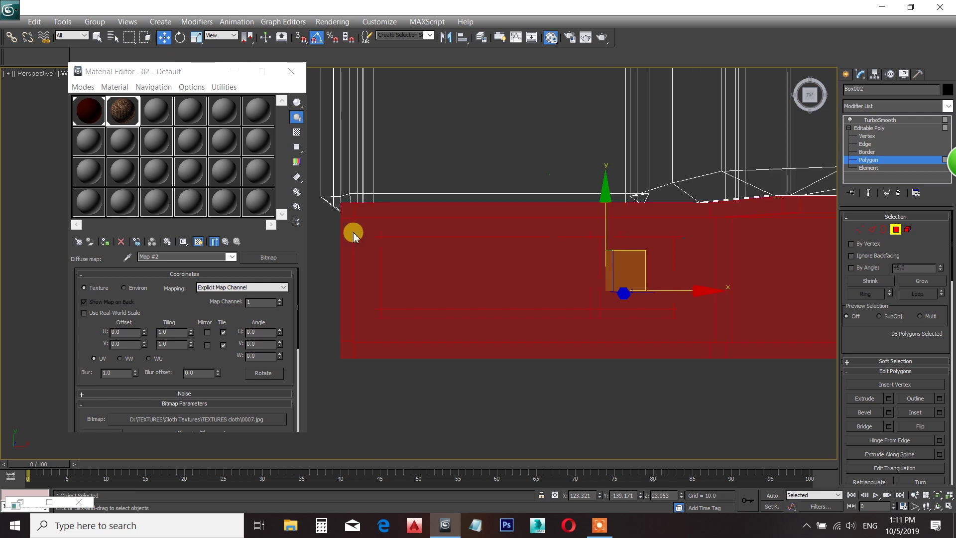
pyautogui.press('z')
pyautogui.press('F3')
pyautogui.keyDown('alt'); pyautogui.moveTo(482, 268); pyautogui.dragTo(353, 146, button='middle'); pyautogui.keyUp('alt')
pyautogui.click(294, 73)
pyautogui.keyDown('alt'); pyautogui.moveTo(456, 194); pyautogui.dragTo(697, 264, button='middle'); pyautogui.keyUp('alt')
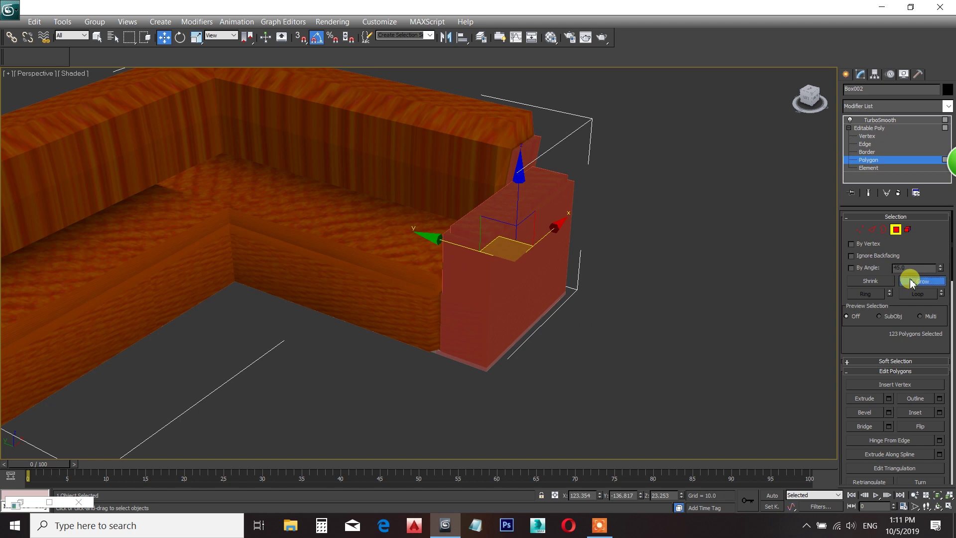
# Assign the 0007.jpg fabric material to the selected second armrest
pyautogui.press('m')
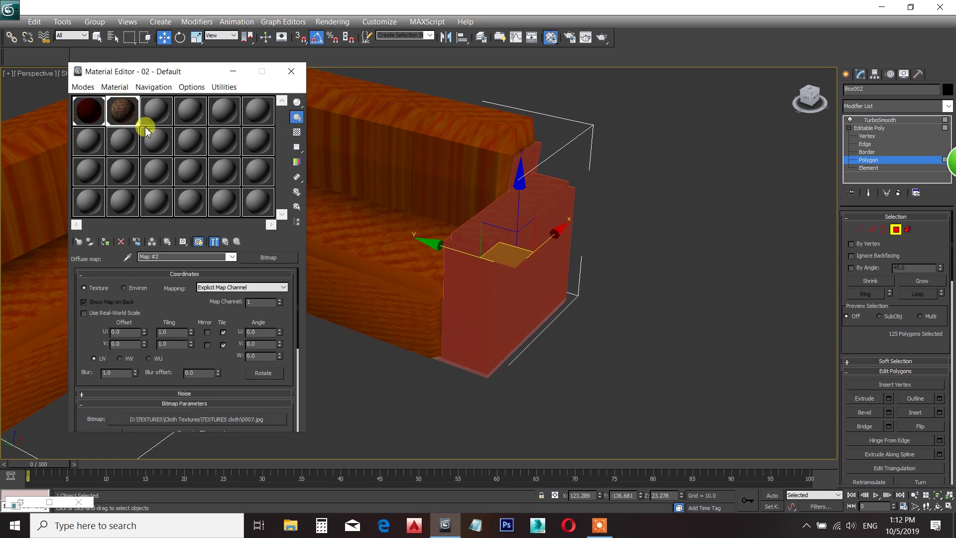
pyautogui.click(105, 242)
pyautogui.click(291, 71)
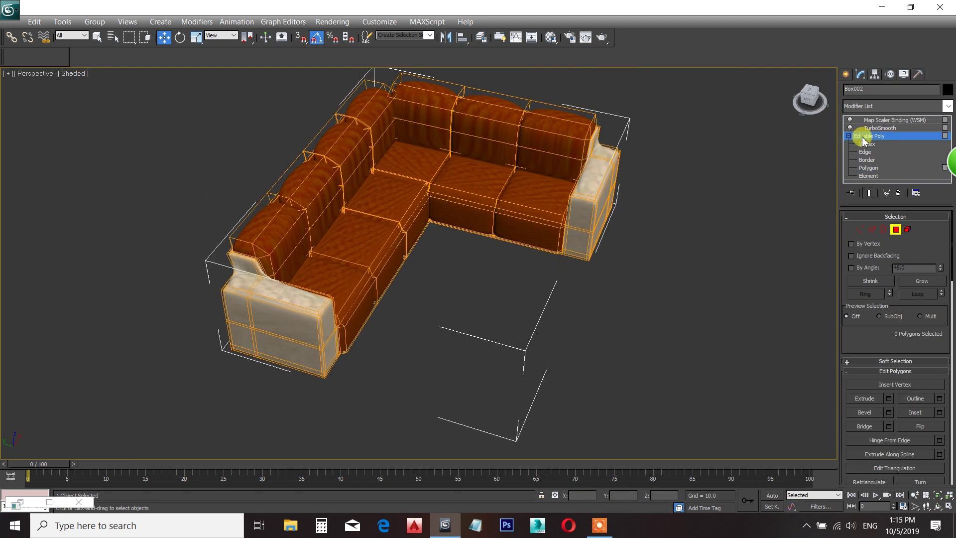
# Return to the Map Scaler Binding level of the sofa's modifier stack and deselect the sofa
pyautogui.click(879, 121)
pyautogui.click(880, 128)
pyautogui.click(878, 121)
pyautogui.click(731, 265)
pyautogui.keyDown('alt'); pyautogui.moveTo(614, 339); pyautogui.dragTo(500, 374, button='middle'); pyautogui.keyUp('alt')
pyautogui.scroll(3, 585, 401)
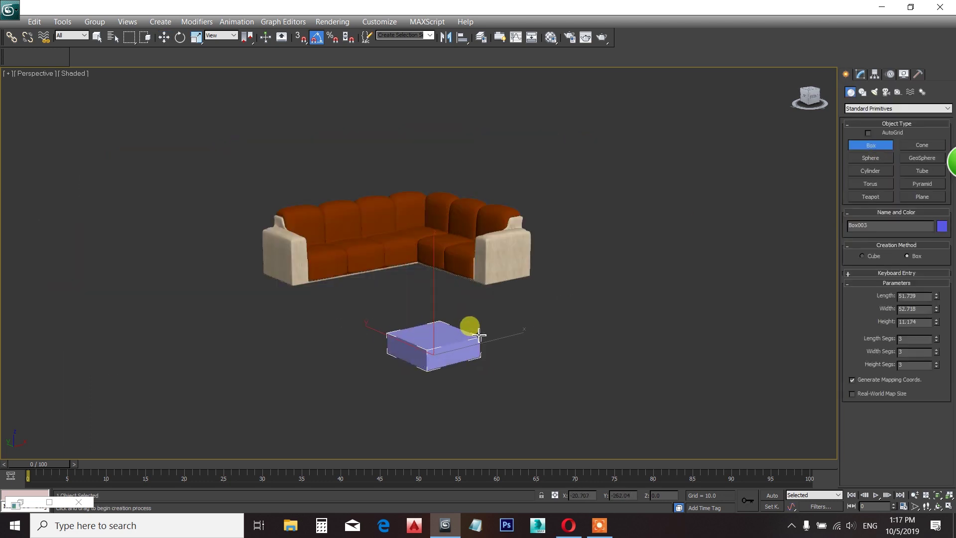
# Show edged faces on the new box in front of the sofa and convert it to an Editable Poly
pyautogui.press('F4')
pyautogui.press('z')
pyautogui.press('r')
pyautogui.rightClick(416, 293)
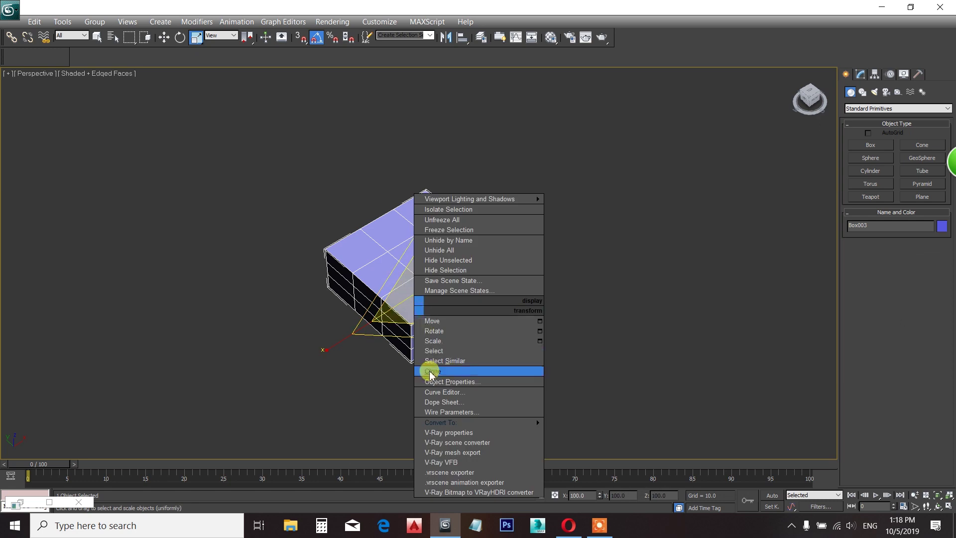
pyautogui.moveTo(453, 424)
pyautogui.click(529, 433)
# Select the vertices at the box's four corners in the wireframe Top view and scale them outward
pyautogui.press('t')
pyautogui.press('F3')
pyautogui.press('z')
pyautogui.scroll(-1, 457, 317)
pyautogui.press('1')
pyautogui.scroll(-1, 418, 279)
pyautogui.moveTo(357, 223); pyautogui.dragTo(321, 167)
pyautogui.keyDown('ctrl'); pyautogui.moveTo(506, 164); pyautogui.dragTo(482, 203); pyautogui.keyUp('ctrl')
pyautogui.keyDown('ctrl'); pyautogui.moveTo(487, 315); pyautogui.dragTo(531, 358); pyautogui.keyUp('ctrl')
pyautogui.keyDown('ctrl'); pyautogui.moveTo(361, 357); pyautogui.dragTo(323, 327); pyautogui.keyUp('ctrl')
# Select the outer vertices of the box's two middle rows in the Front view and scale them outward in the Top view
pyautogui.press('f')
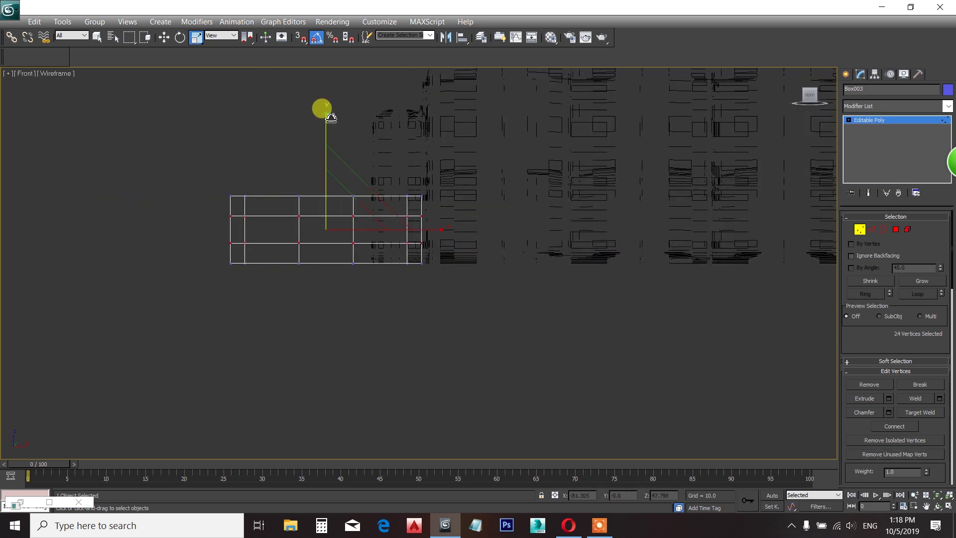
pyautogui.press('t')
pyautogui.moveTo(460, 214); pyautogui.dragTo(463, 215)
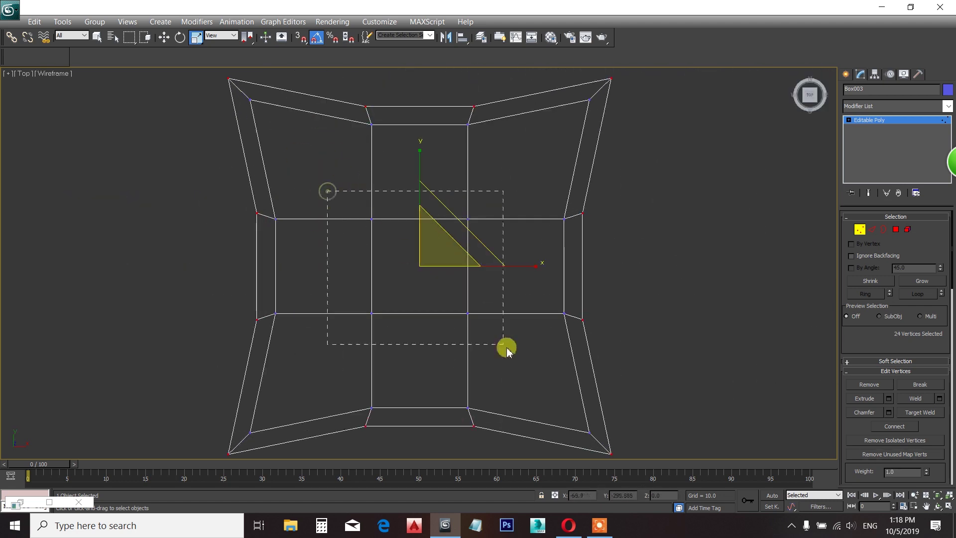
# Select the cushion's central vertices, adjust them in the Front view, and select its corner vertices in the Top view
pyautogui.moveTo(480, 324); pyautogui.dragTo(481, 338)
pyautogui.press('f')
pyautogui.scroll(-3, 436, 301)
pyautogui.moveTo(190, 153); pyautogui.dragTo(267, 172, button='middle')
pyautogui.moveTo(276, 155); pyautogui.dragTo(378, 227)
pyautogui.click(144, 227)
pyautogui.press('t')
pyautogui.press('z')
pyautogui.scroll(-3, 301, 276)
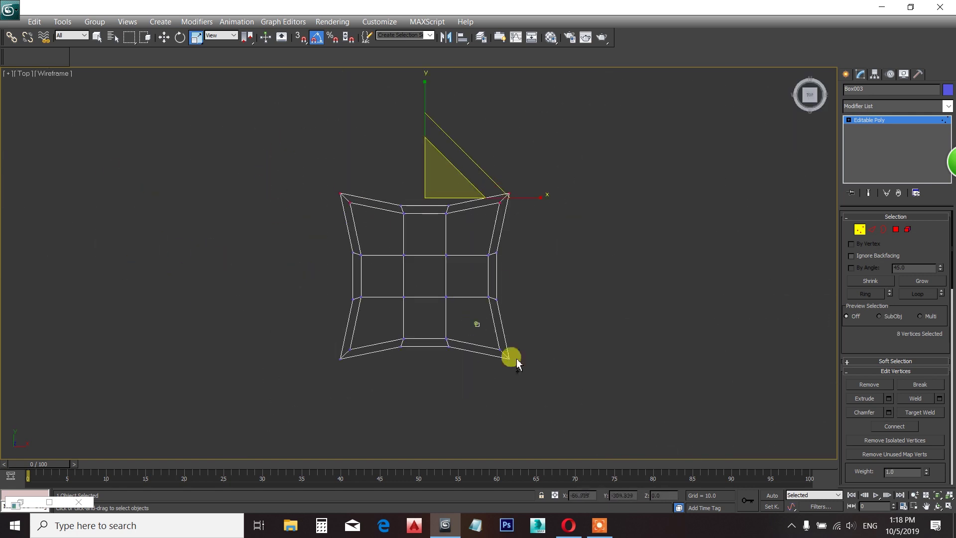
pyautogui.press('p')
pyautogui.moveTo(368, 381)
pyautogui.keyDown('alt'); pyautogui.mouseDown(button='middle')
pyautogui.moveTo(488, 274)
pyautogui.moveTo(428, 226)
pyautogui.moveTo(423, 318)
pyautogui.mouseUp(button='middle'); pyautogui.keyUp('alt')
# Leave the vertex level and apply a TurboSmooth modifier with 2 iterations to the cushion
pyautogui.click(749, 151)
pyautogui.click(860, 106)
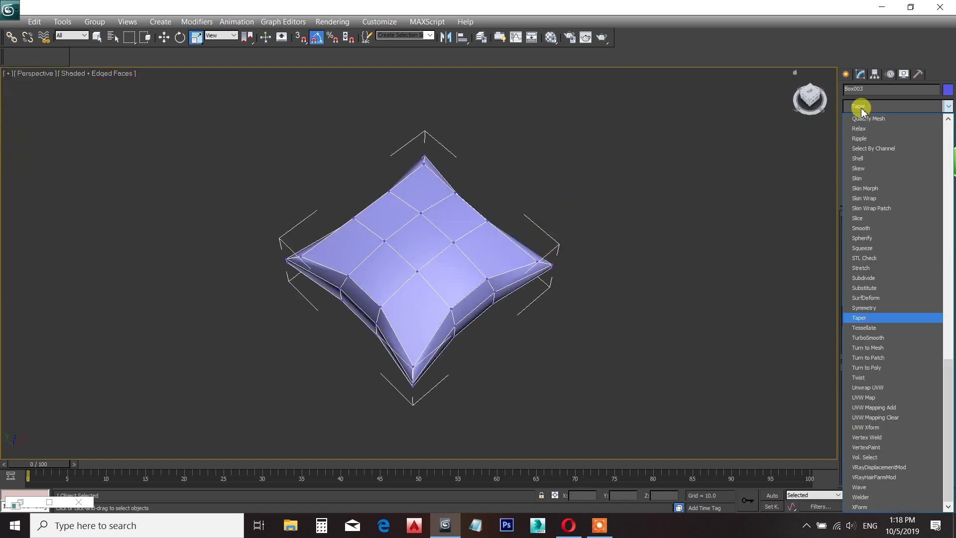
pyautogui.press('t')
pyautogui.click(876, 164)
pyautogui.click(613, 194)
pyautogui.keyDown('alt'); pyautogui.moveTo(518, 224); pyautogui.dragTo(424, 277, button='middle'); pyautogui.keyUp('alt')
pyautogui.click(434, 285)
pyautogui.click(938, 233)
# Return to the Editable Poly's Vertex level and show the TurboSmooth end result while editing
pyautogui.click(868, 135)
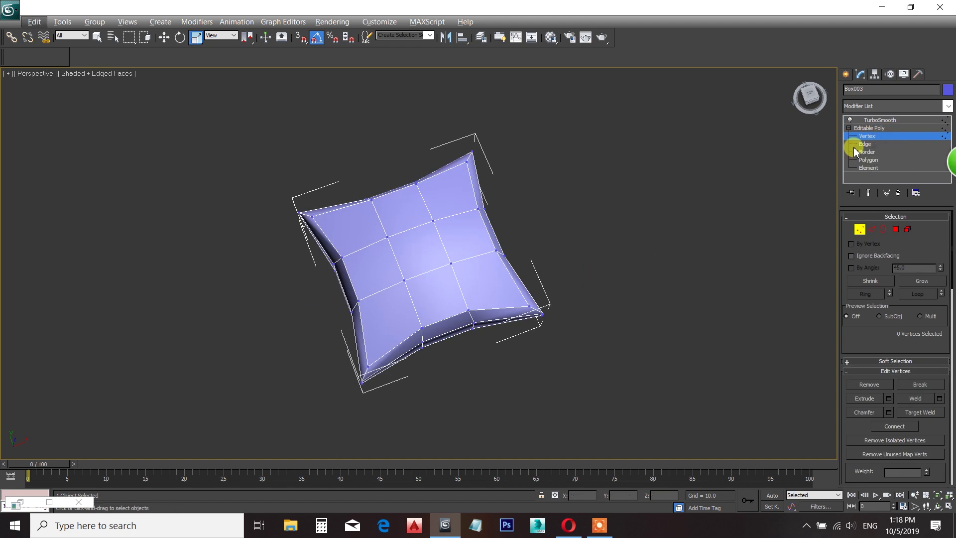
pyautogui.click(871, 120)
pyautogui.click(566, 281)
pyautogui.click(459, 295)
pyautogui.keyDown('alt'); pyautogui.moveTo(548, 294); pyautogui.dragTo(598, 290, button='middle'); pyautogui.keyUp('alt')
pyautogui.click(867, 136)
pyautogui.click(869, 193)
# Display the smoothed cushion shaded with edged faces in the Top view for vertex editing
pyautogui.press('t')
pyautogui.moveTo(663, 371)
pyautogui.mouseDown(button='middle')
pyautogui.moveTo(507, 236)
pyautogui.moveTo(506, 221)
pyautogui.mouseUp(button='middle')
pyautogui.rightClick(541, 343)
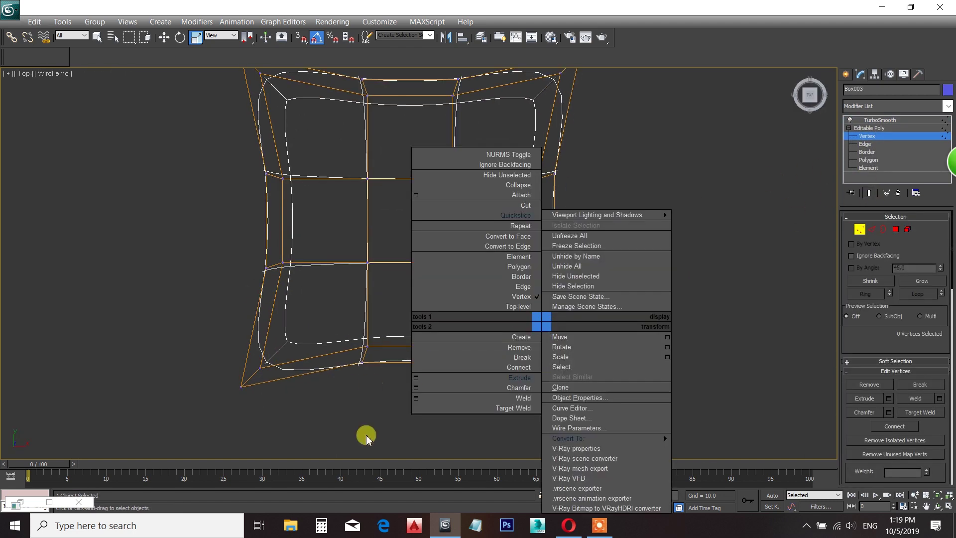
pyautogui.click(366, 435)
pyautogui.press('F3')
pyautogui.rightClick(422, 423)
pyautogui.click(393, 218)
pyautogui.click(520, 398)
pyautogui.click(583, 350)
# Select the vertices at all four corners of the cushion in the shaded Top view
pyautogui.moveTo(563, 170); pyautogui.dragTo(519, 278, button='middle')
pyautogui.click(554, 218)
pyautogui.click(490, 167)
pyautogui.moveTo(201, 215); pyautogui.dragTo(225, 213, button='middle')
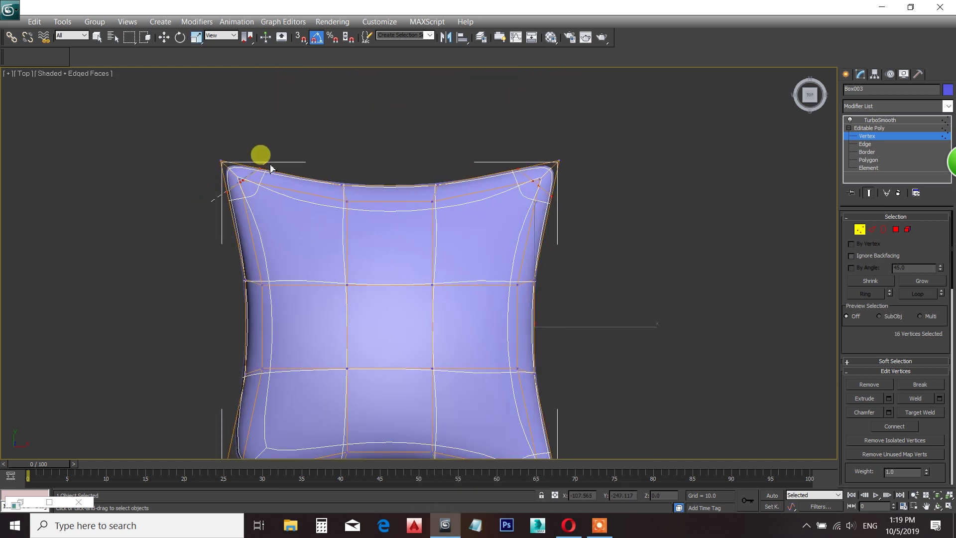
pyautogui.click(270, 164)
pyautogui.moveTo(244, 425); pyautogui.dragTo(264, 315, button='middle')
pyautogui.click(288, 386)
pyautogui.rightClick(531, 322)
pyautogui.moveTo(586, 304); pyautogui.dragTo(503, 264, button='middle')
pyautogui.press('p')
pyautogui.scroll(-3, 529, 328)
pyautogui.moveTo(529, 327)
pyautogui.keyDown('alt'); pyautogui.mouseDown(button='middle')
pyautogui.moveTo(604, 270)
pyautogui.moveTo(516, 331)
pyautogui.mouseUp(button='middle'); pyautogui.keyUp('alt')
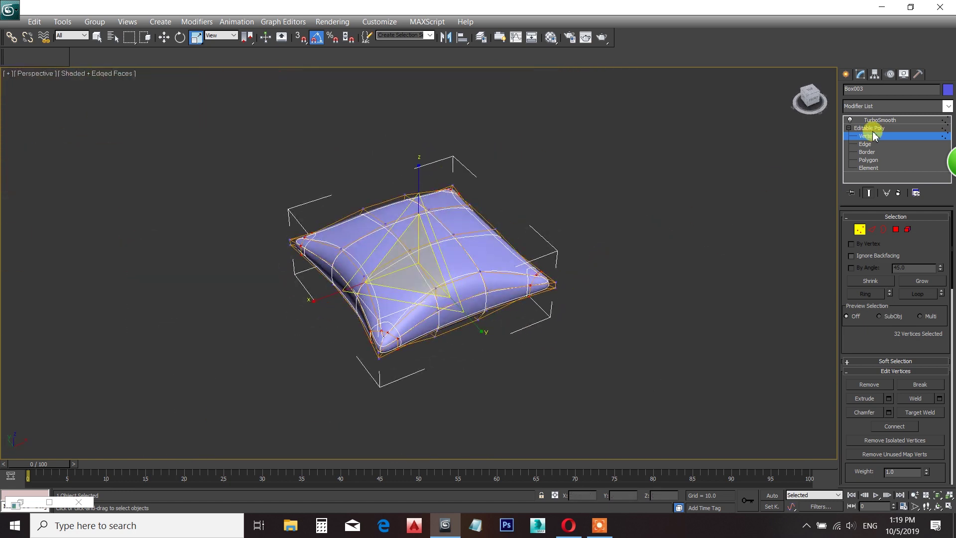
# Return to the cushion's TurboSmooth level and move the whole cushion over to the sofa
pyautogui.click(869, 124)
pyautogui.click(501, 336)
pyautogui.click(427, 294)
pyautogui.scroll(-8, 427, 294)
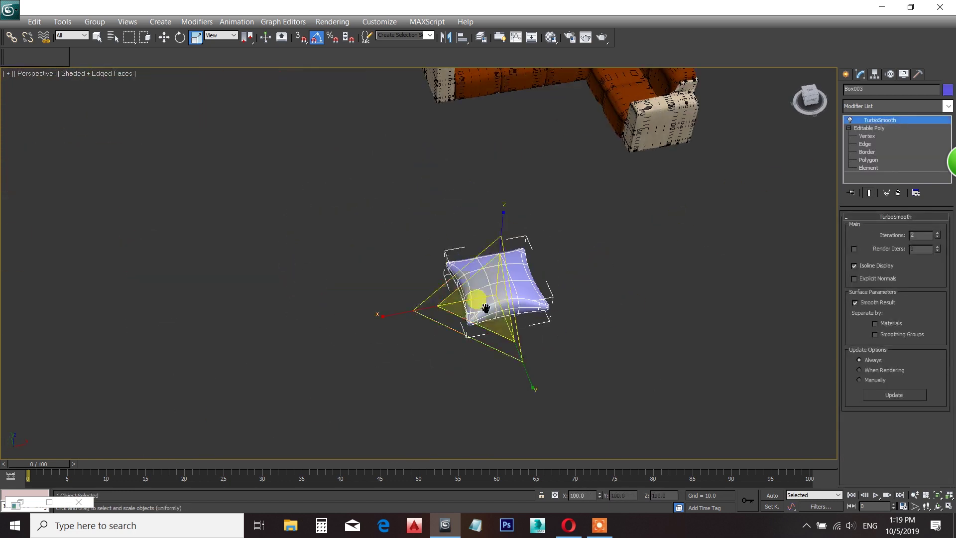
pyautogui.click(164, 37)
pyautogui.moveTo(541, 325); pyautogui.dragTo(529, 172)
# Adjust the cushion's height and position so it sits above the end seat beside the armrest
pyautogui.press('z')
pyautogui.keyDown('alt'); pyautogui.moveTo(465, 289); pyautogui.dragTo(388, 299, button='middle'); pyautogui.keyUp('alt')
pyautogui.moveTo(420, 236); pyautogui.dragTo(422, 117)
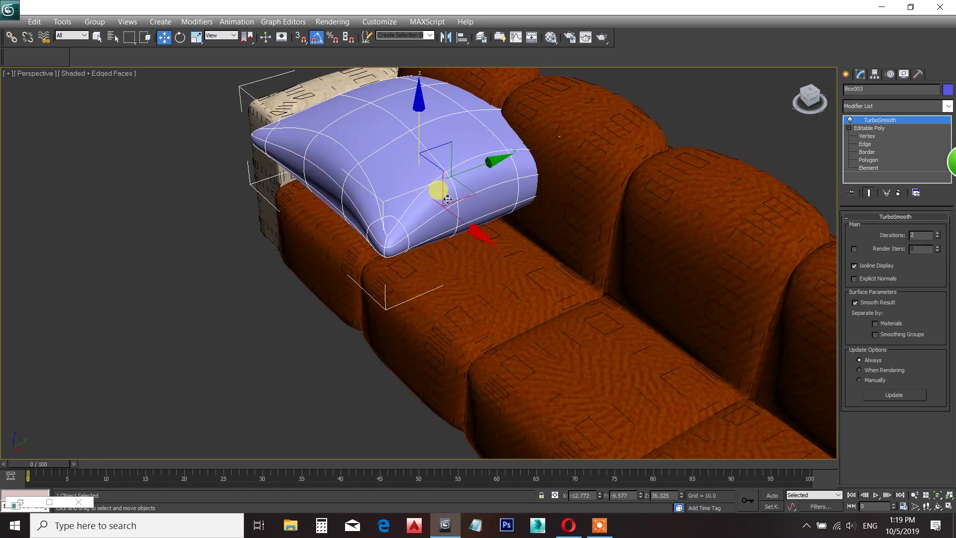
pyautogui.keyDown('alt'); pyautogui.moveTo(422, 118); pyautogui.dragTo(184, 89, button='middle'); pyautogui.keyUp('alt')
pyautogui.moveTo(422, 177); pyautogui.dragTo(426, 235)
pyautogui.keyDown('alt'); pyautogui.moveTo(417, 237); pyautogui.dragTo(398, 247, button='middle'); pyautogui.keyUp('alt')
# Rotate the cushion to a tilt and move it so it leans against the armrest
pyautogui.scroll(3, 429, 201)
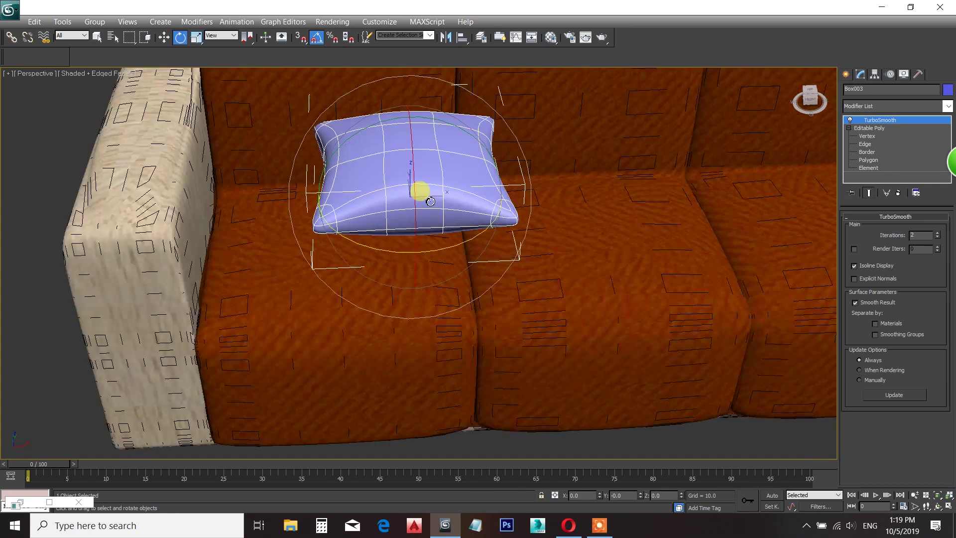
pyautogui.moveTo(428, 201); pyautogui.dragTo(416, 258, button='middle')
pyautogui.moveTo(349, 184); pyautogui.dragTo(374, 187)
pyautogui.moveTo(419, 228); pyautogui.dragTo(308, 255)
pyautogui.keyDown('alt'); pyautogui.moveTo(308, 255); pyautogui.dragTo(302, 246, button='middle'); pyautogui.keyUp('alt')
pyautogui.moveTo(301, 247); pyautogui.dragTo(274, 239)
pyautogui.keyDown('alt'); pyautogui.moveTo(314, 254); pyautogui.dragTo(371, 249, button='middle'); pyautogui.keyUp('alt')
# Enter the cushion's Vertex level and enable Use Soft Selection
pyautogui.click(867, 136)
pyautogui.click(866, 218)
pyautogui.click(878, 237)
pyautogui.click(871, 248)
pyautogui.click(866, 257)
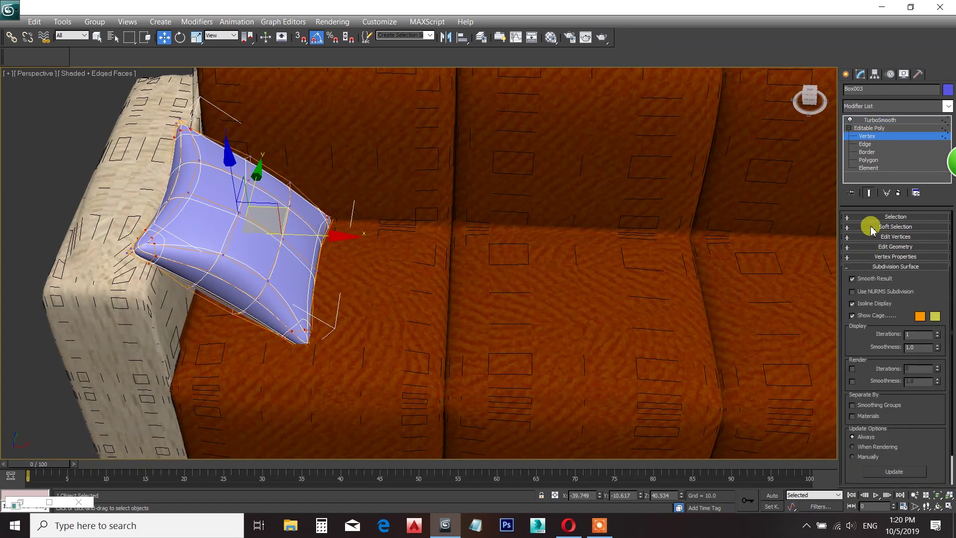
pyautogui.click(872, 228)
pyautogui.click(851, 228)
# Select the cushion's upper vertices in the wireframe Front view, set the soft selection falloff to 31, and move them
pyautogui.keyDown('alt'); pyautogui.moveTo(386, 255); pyautogui.dragTo(395, 309, button='middle'); pyautogui.keyUp('alt')
pyautogui.press('f')
pyautogui.press('F3')
pyautogui.scroll(6, 379, 172)
pyautogui.click(469, 175)
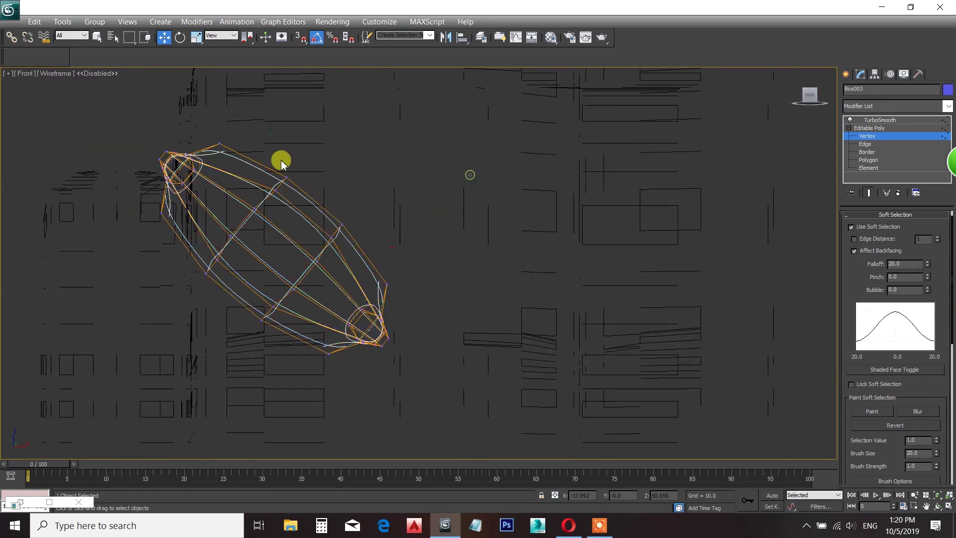
pyautogui.moveTo(282, 162); pyautogui.dragTo(315, 191)
pyautogui.moveTo(925, 263); pyautogui.dragTo(926, 234)
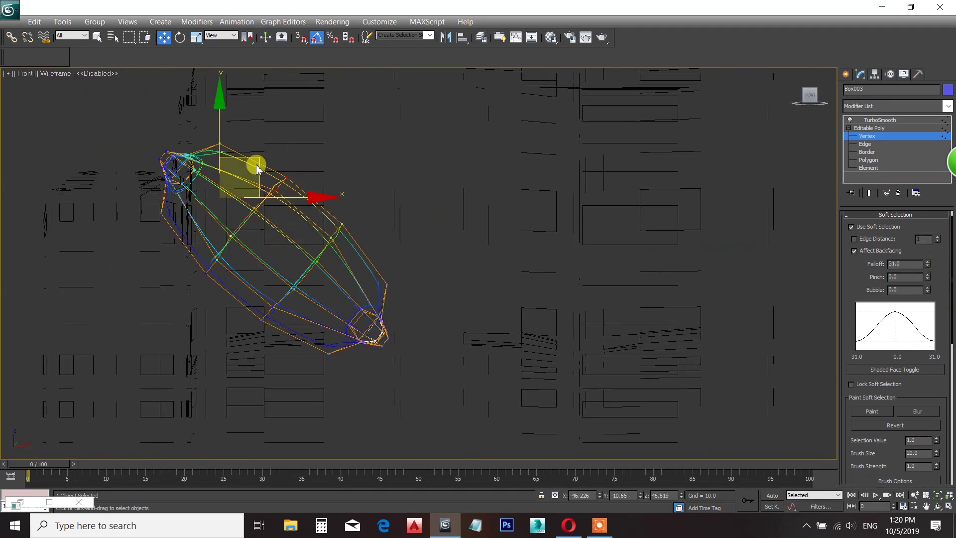
pyautogui.moveTo(256, 165); pyautogui.dragTo(228, 182)
pyautogui.click(465, 209)
# Move the cushion's two upper corners with soft selection in the shaded Perspective view to fit the armrest
pyautogui.moveTo(402, 279); pyautogui.dragTo(397, 305, button='middle')
pyautogui.press('p')
pyautogui.press('F3')
pyautogui.press('z')
pyautogui.keyDown('alt'); pyautogui.moveTo(436, 336); pyautogui.dragTo(364, 340, button='middle'); pyautogui.keyUp('alt')
pyautogui.moveTo(368, 130); pyautogui.dragTo(417, 196)
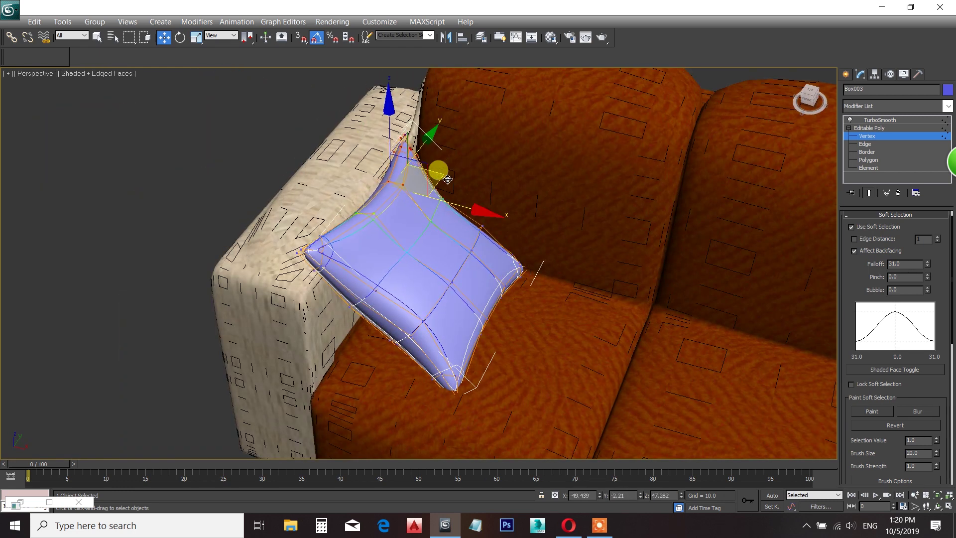
pyautogui.click(374, 260)
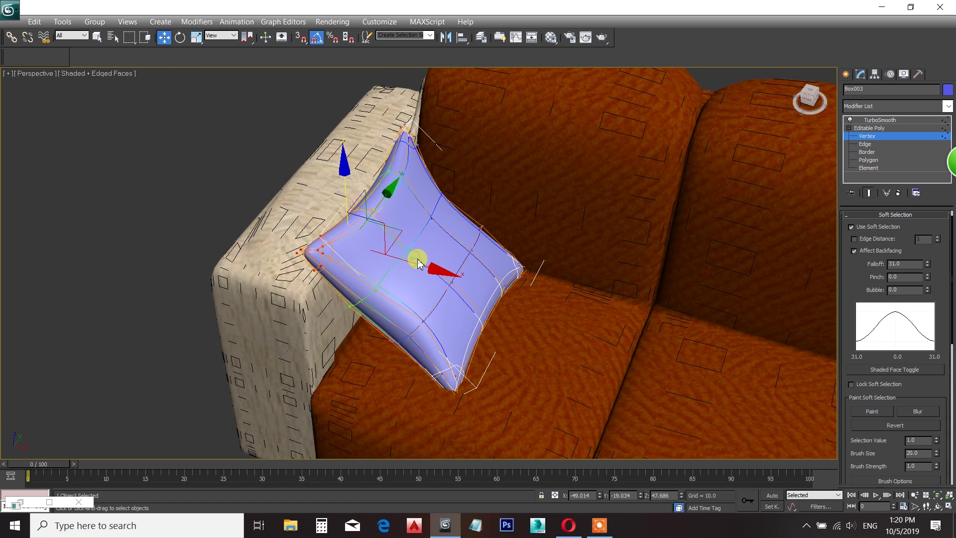
pyautogui.click(498, 332)
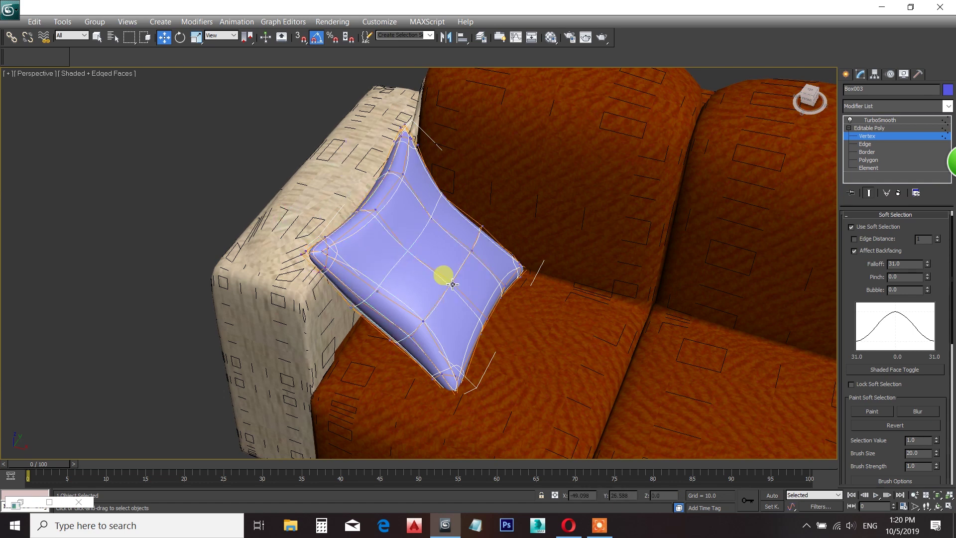
# Move vertices in the cushion's middle and at its lower corner near the backrest with soft selection
pyautogui.click(453, 284)
pyautogui.moveTo(457, 287); pyautogui.dragTo(467, 273)
pyautogui.click(519, 322)
pyautogui.keyDown('alt'); pyautogui.moveTo(518, 323); pyautogui.dragTo(474, 330, button='middle'); pyautogui.keyUp('alt')
pyautogui.click(525, 330)
pyautogui.press('e')
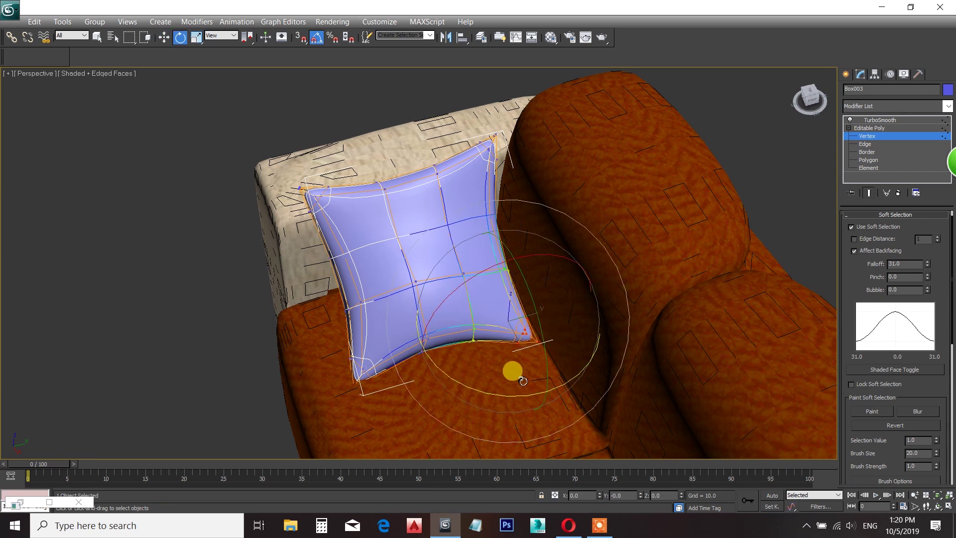
pyautogui.keyDown('alt'); pyautogui.moveTo(492, 359); pyautogui.dragTo(533, 347, button='middle'); pyautogui.keyUp('alt')
pyautogui.press('s')
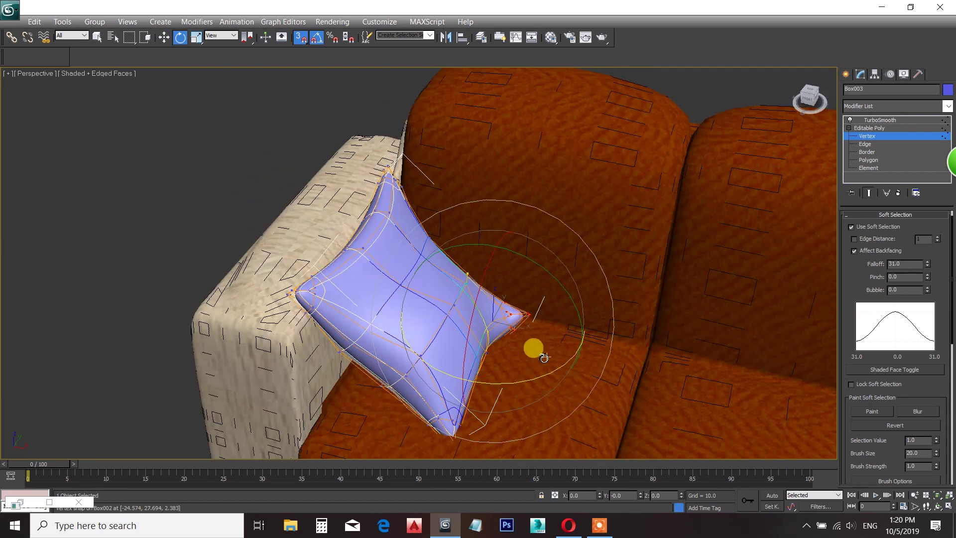
pyautogui.press('w')
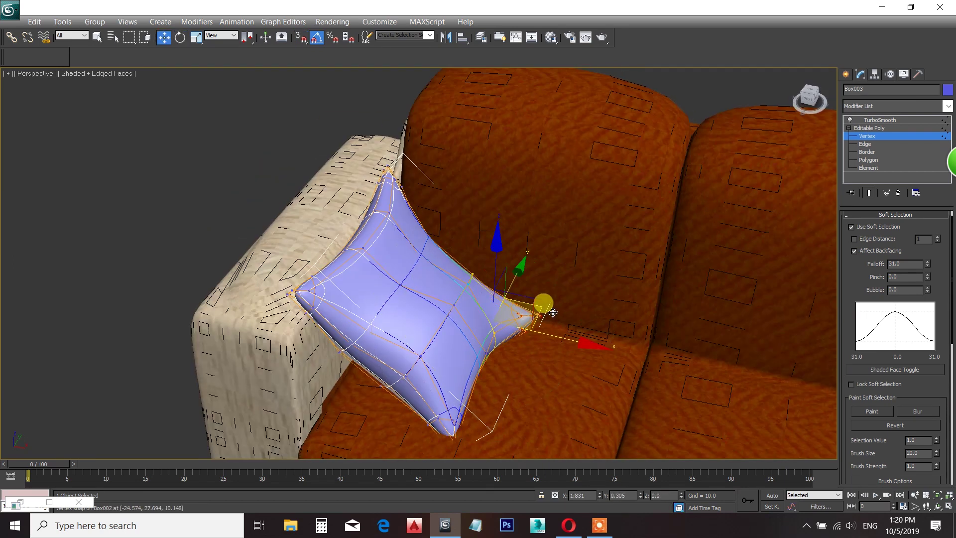
# Leave the Vertex level, rotate the cushion -15 degrees about Z, and shift it along the seat
pyautogui.click(870, 137)
pyautogui.press('e')
pyautogui.moveTo(420, 372); pyautogui.dragTo(418, 381)
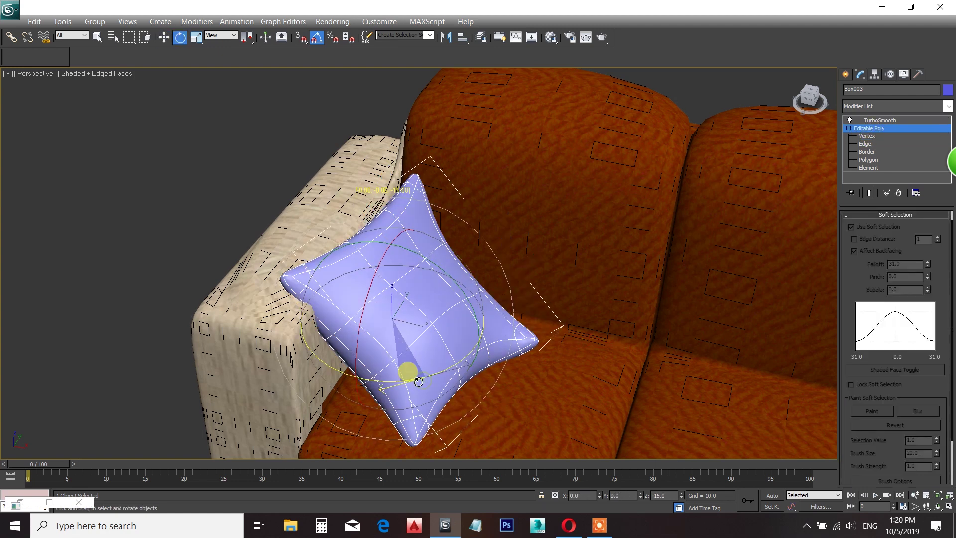
pyautogui.press('w')
pyautogui.moveTo(427, 305); pyautogui.dragTo(456, 299)
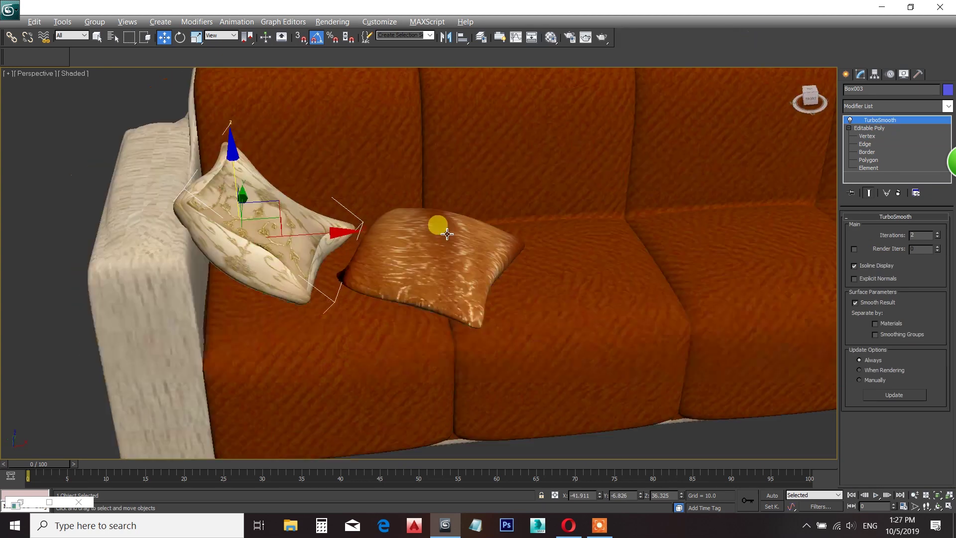
# Add a UVW Map modifier to the patterned cushion leaning against the armrest
pyautogui.keyDown('alt'); pyautogui.moveTo(447, 233); pyautogui.dragTo(360, 263, button='middle'); pyautogui.keyUp('alt')
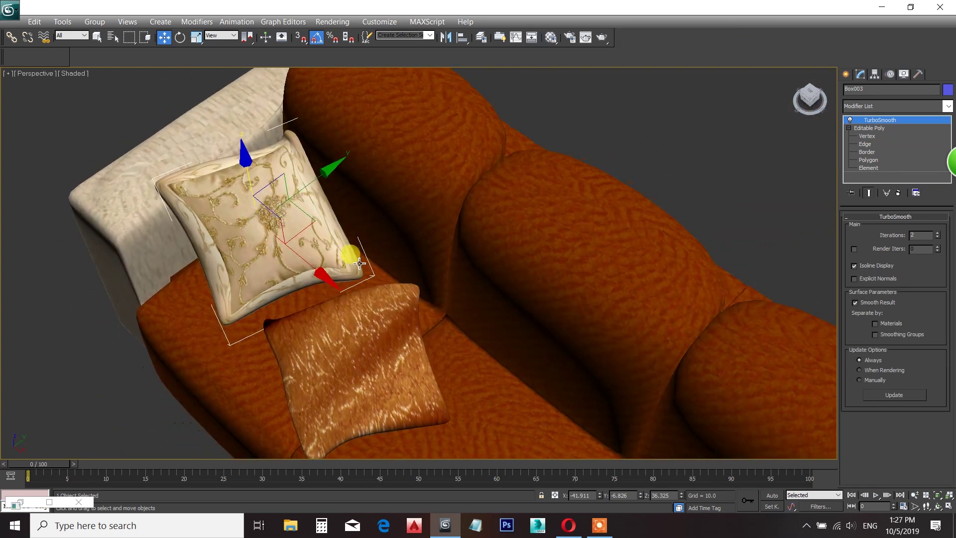
pyautogui.click(877, 106)
pyautogui.press('u')
pyautogui.press('u')
pyautogui.press('Return')
pyautogui.keyDown('alt'); pyautogui.moveTo(452, 257); pyautogui.dragTo(419, 284, button='middle'); pyautogui.keyUp('alt')
pyautogui.scroll(-8, 478, 246)
# Copy the patterned cushion to the sofa's inner corner and rotate the copy to face outward
pyautogui.click(847, 75)
pyautogui.moveTo(444, 317)
pyautogui.mouseDown(button='middle')
pyautogui.moveTo(474, 286)
pyautogui.moveTo(443, 333)
pyautogui.mouseUp(button='middle')
pyautogui.moveTo(265, 257)
pyautogui.keyDown('shift'); pyautogui.mouseDown()
pyautogui.moveTo(551, 214)
pyautogui.moveTo(559, 224)
pyautogui.mouseUp(); pyautogui.keyUp('shift')
pyautogui.click(479, 312)
pyautogui.press('e')
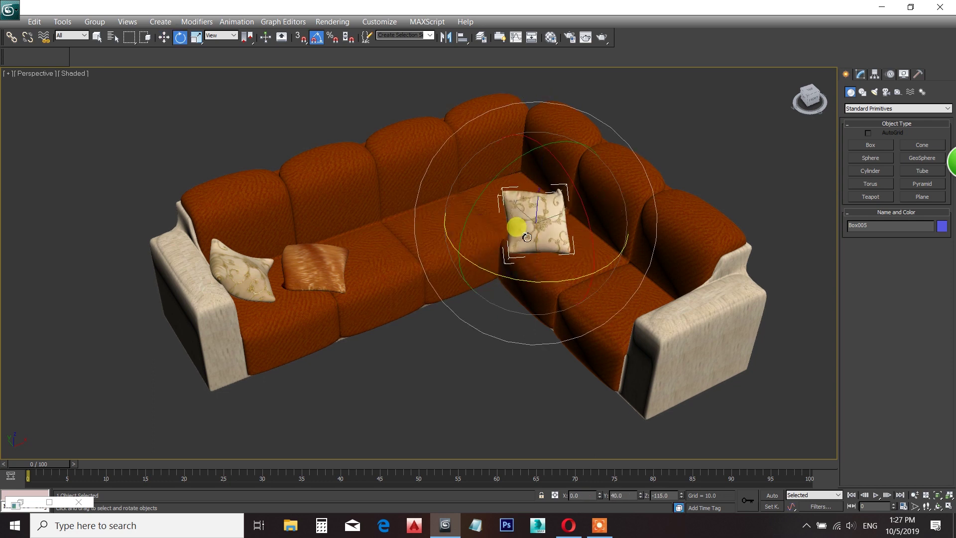
# Examine the copied corner cushion and the finished sofa from several angles
pyautogui.keyDown('alt'); pyautogui.moveTo(542, 210); pyautogui.dragTo(527, 213, button='middle'); pyautogui.keyUp('alt')
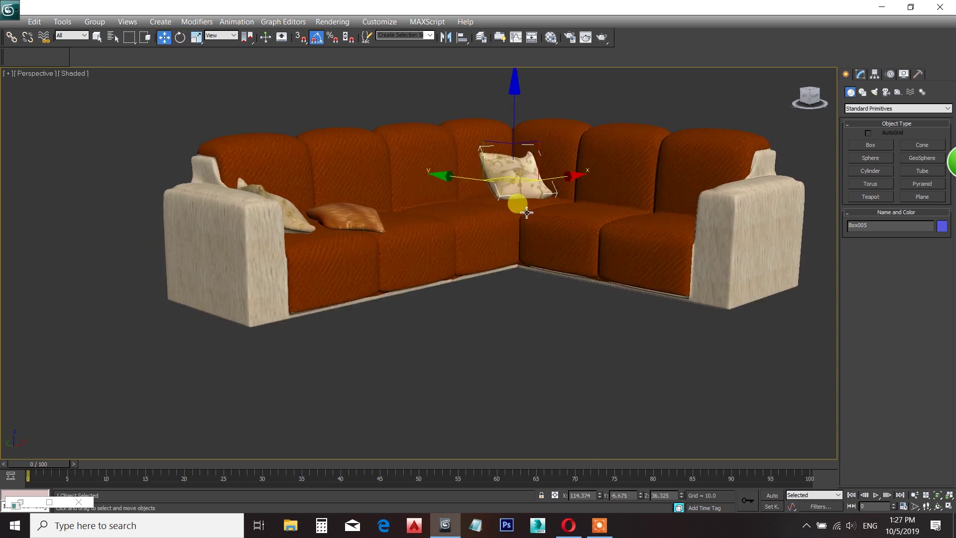
pyautogui.scroll(5, 493, 264)
pyautogui.keyDown('alt'); pyautogui.moveTo(493, 265); pyautogui.dragTo(426, 336, button='middle'); pyautogui.keyUp('alt')
pyautogui.keyDown('alt'); pyautogui.moveTo(511, 258); pyautogui.dragTo(468, 234, button='middle'); pyautogui.keyUp('alt')
pyautogui.scroll(-5, 468, 234)
pyautogui.click(425, 388)
pyautogui.press('c')
pyautogui.press('Return')
pyautogui.moveTo(435, 344); pyautogui.dragTo(473, 287, button='middle')
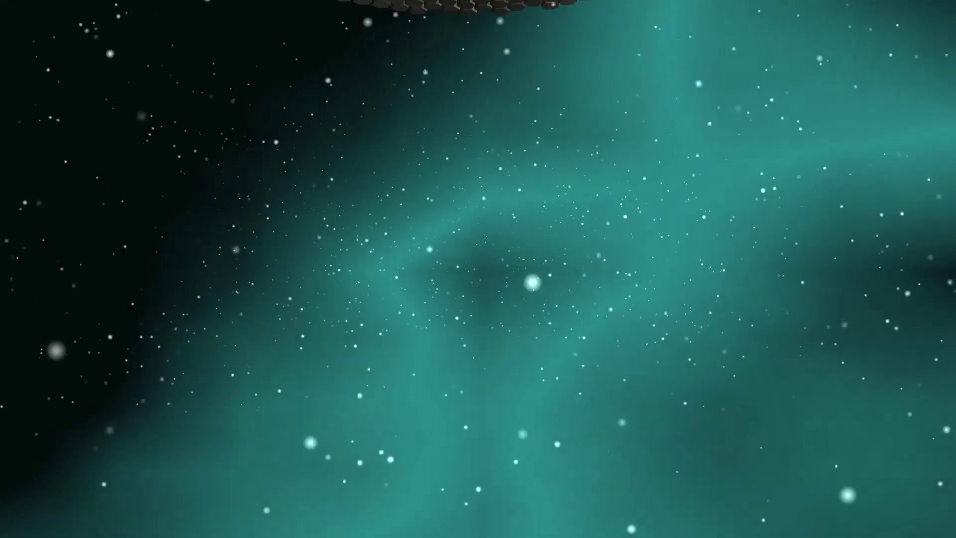